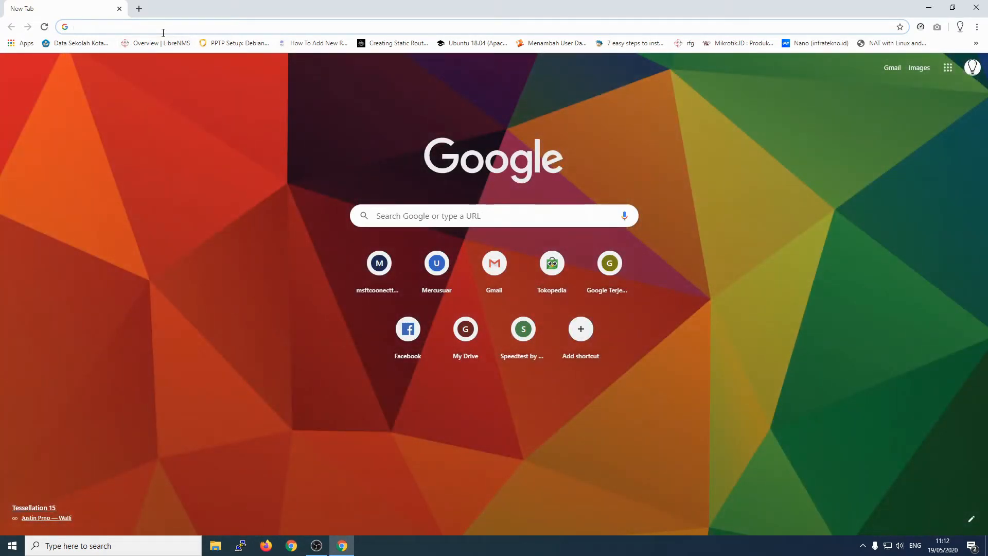
# Step: Go to eve-ng.net in Chrome by typing 'eve' and accepting the suggested address
pyautogui.write('eve-ng.net')
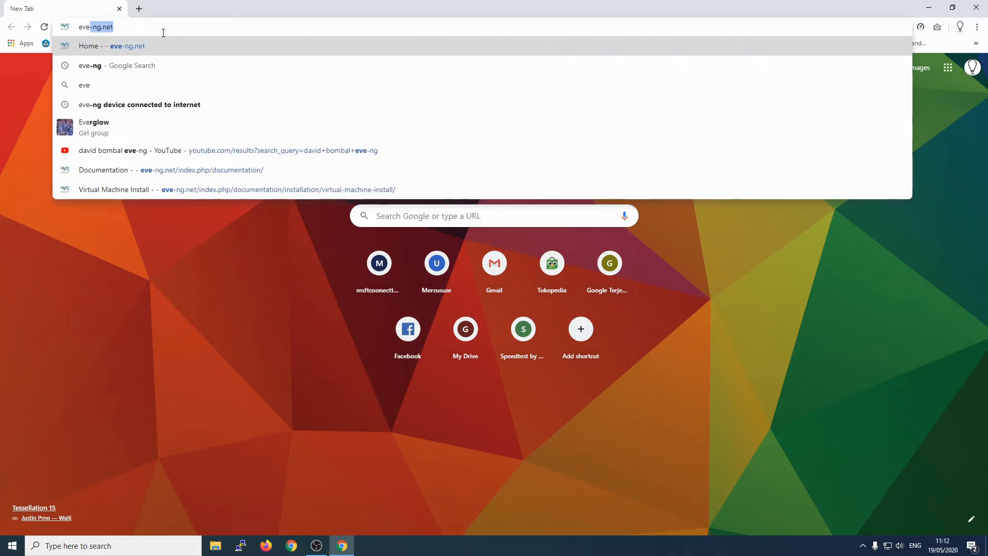
pyautogui.press('Right')
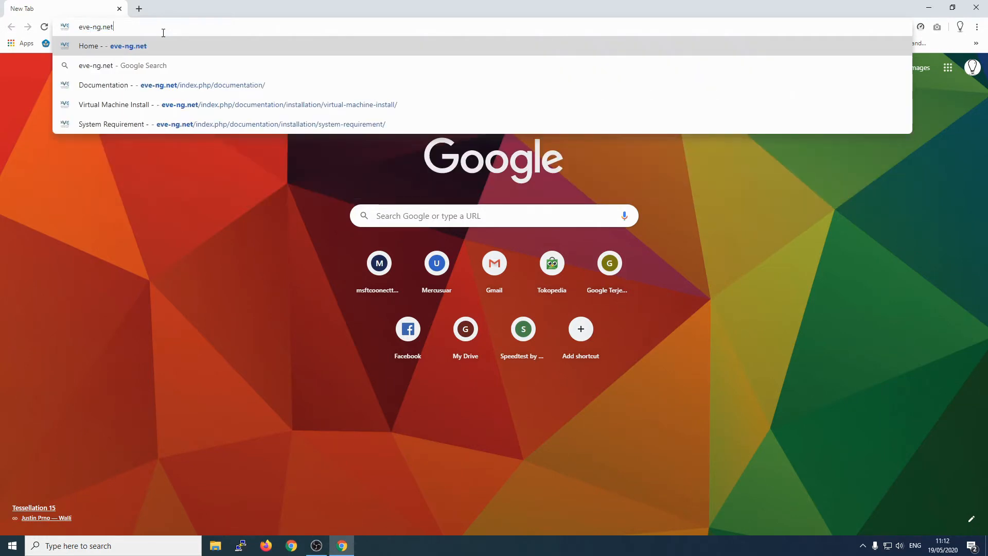
pyautogui.press('Return')
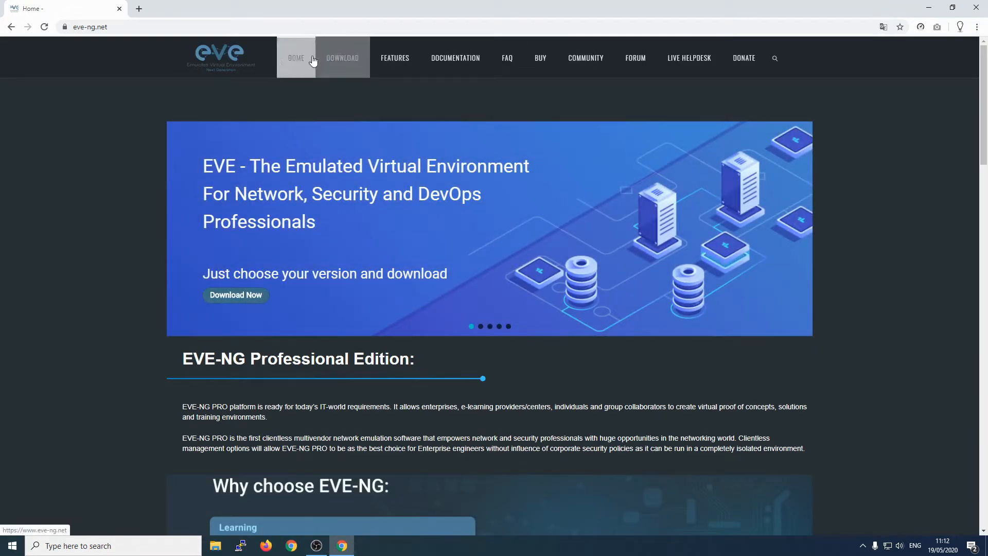
# Step: From EVE-NG's Download page, open the Free Community Edition OVF MEGA mirror for EVE-COMM-VM.zip
pyautogui.click(349, 60)
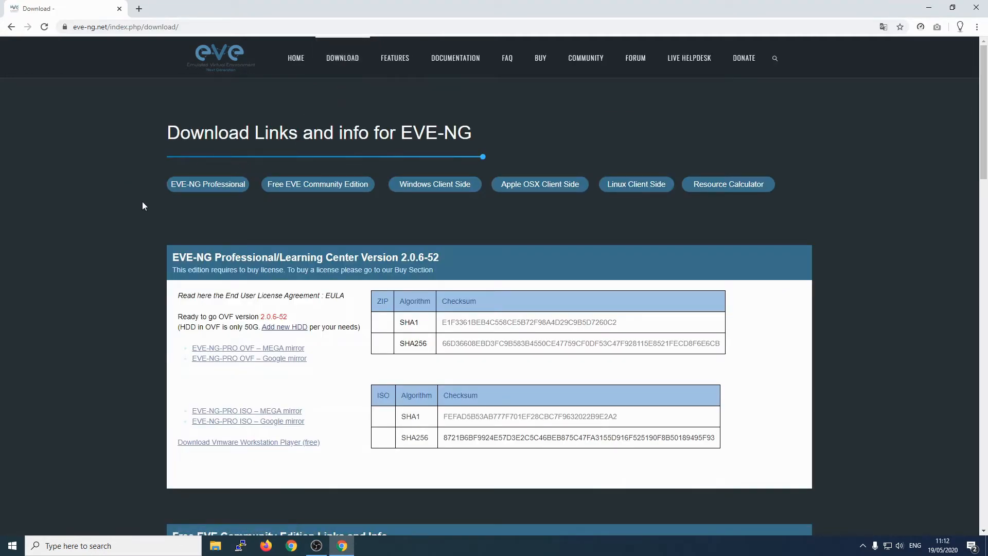
pyautogui.scroll(-2, 142, 206)
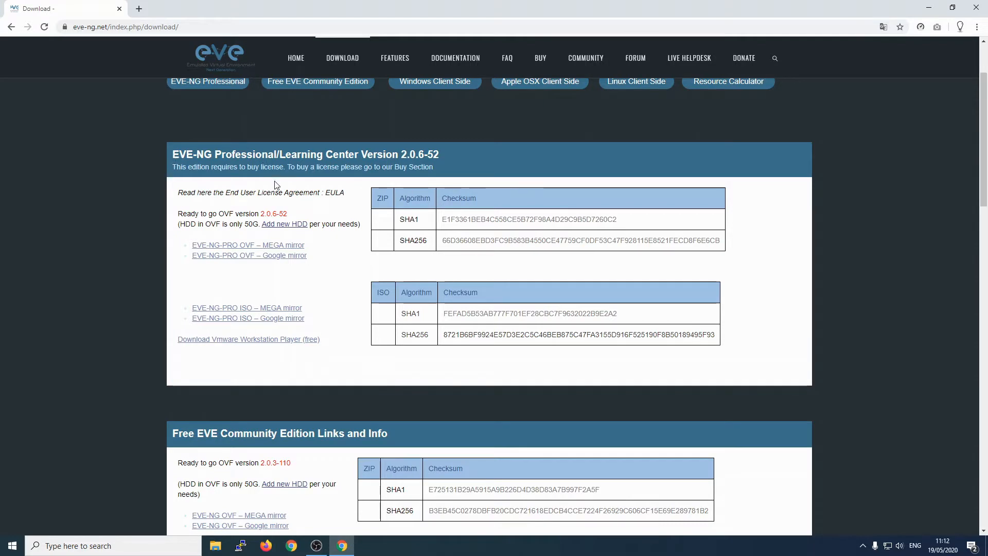
pyautogui.scroll(-2, 267, 328)
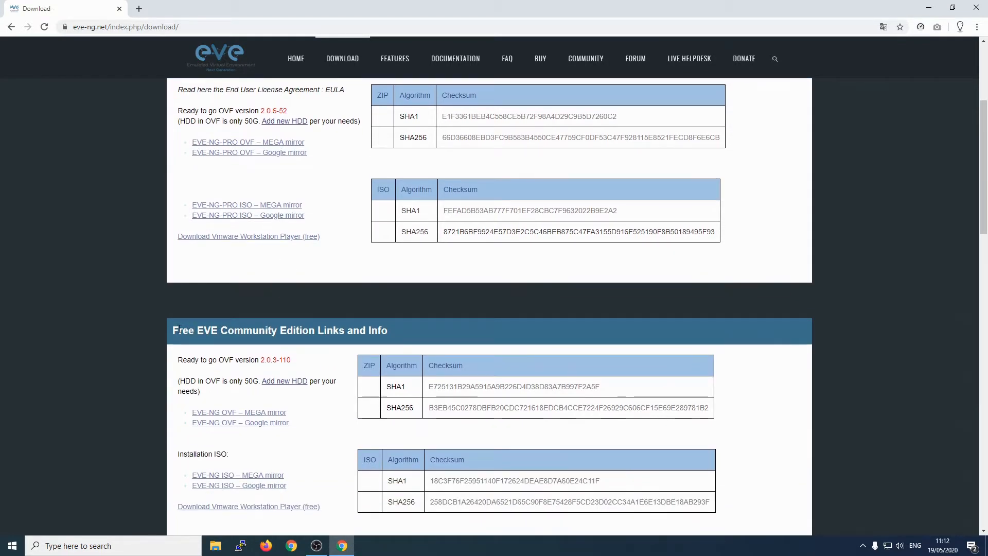
pyautogui.moveTo(174, 330); pyautogui.dragTo(323, 331)
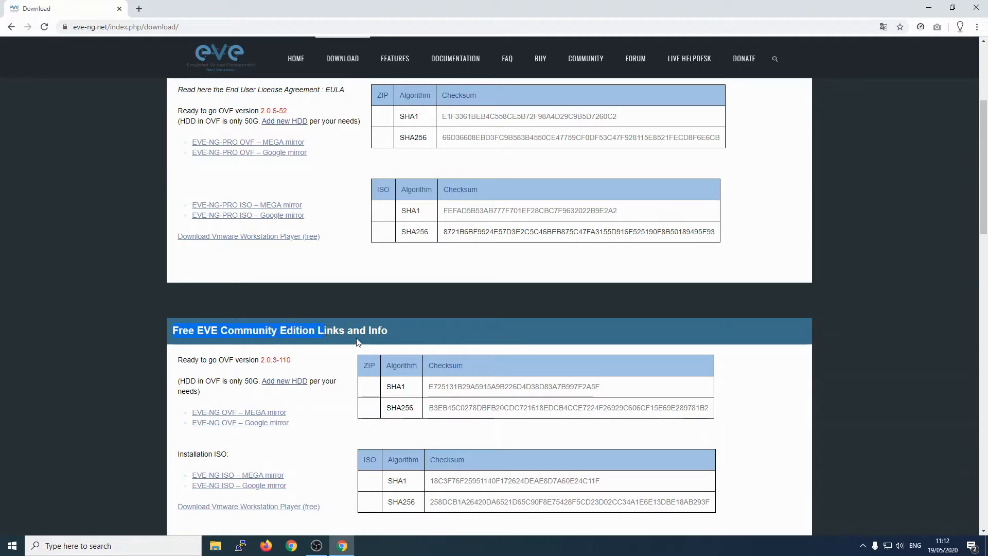
pyautogui.click(336, 326)
pyautogui.scroll(-1, 335, 325)
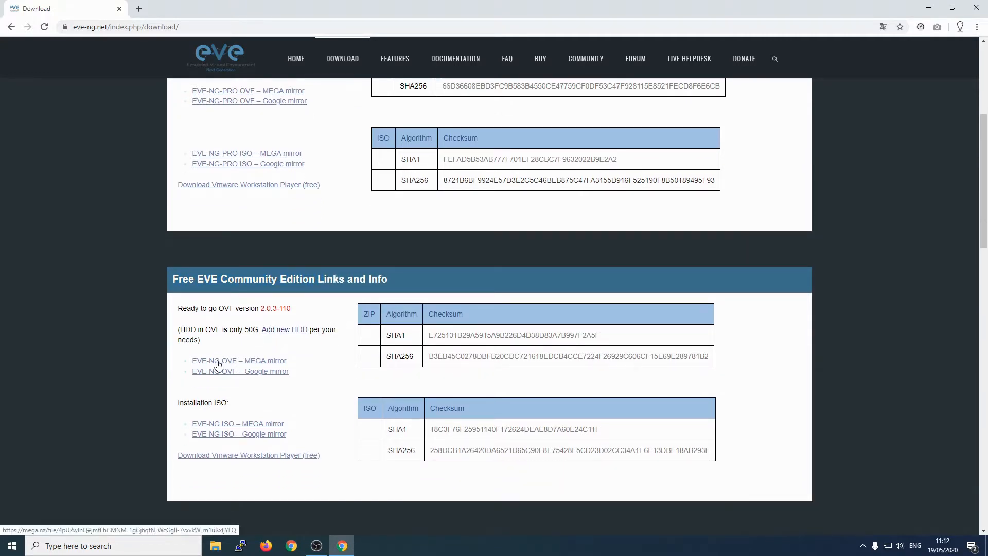
pyautogui.click(267, 364)
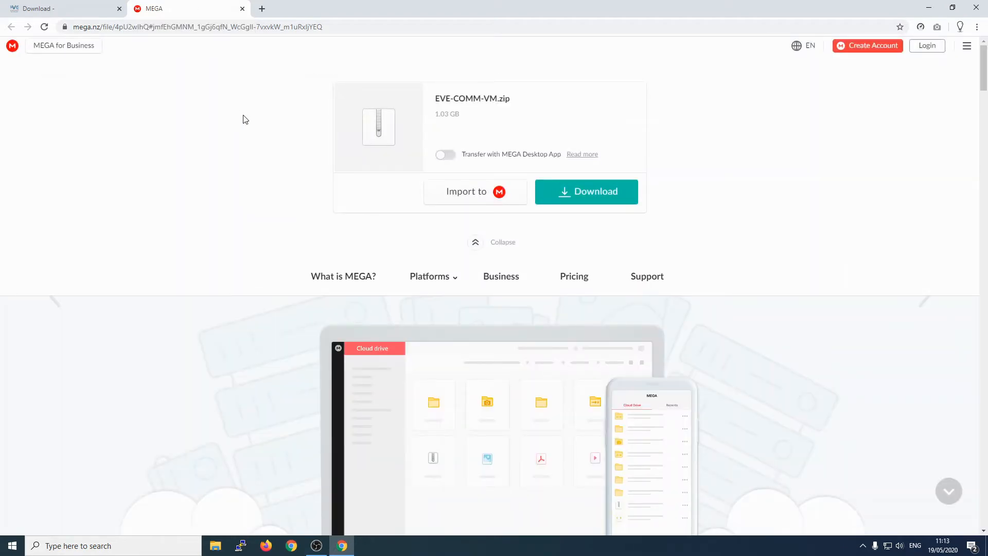
# Step: Download the 1.03 GB EVE-COMM-VM.zip from MEGA, allowing the site to store files on the device
pyautogui.click(590, 200)
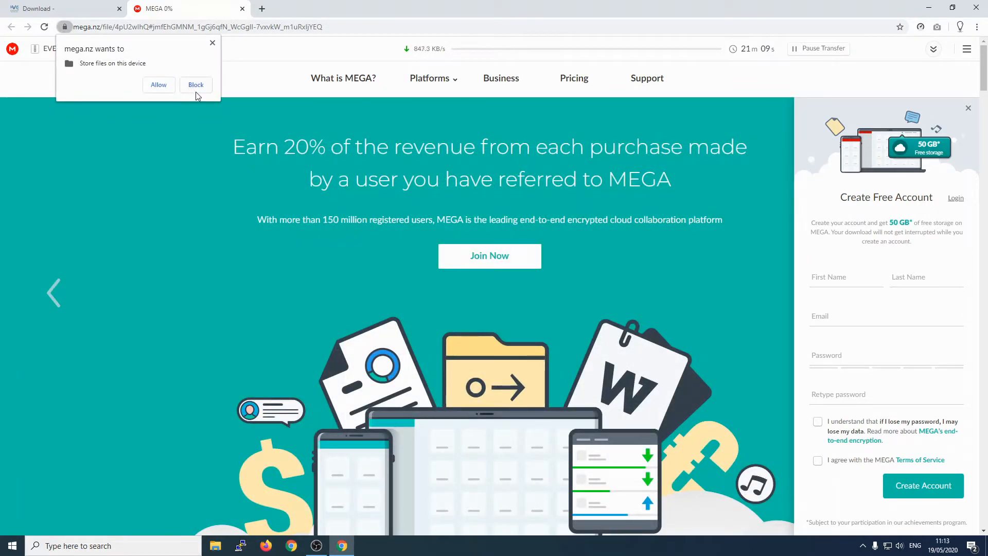
pyautogui.click(163, 87)
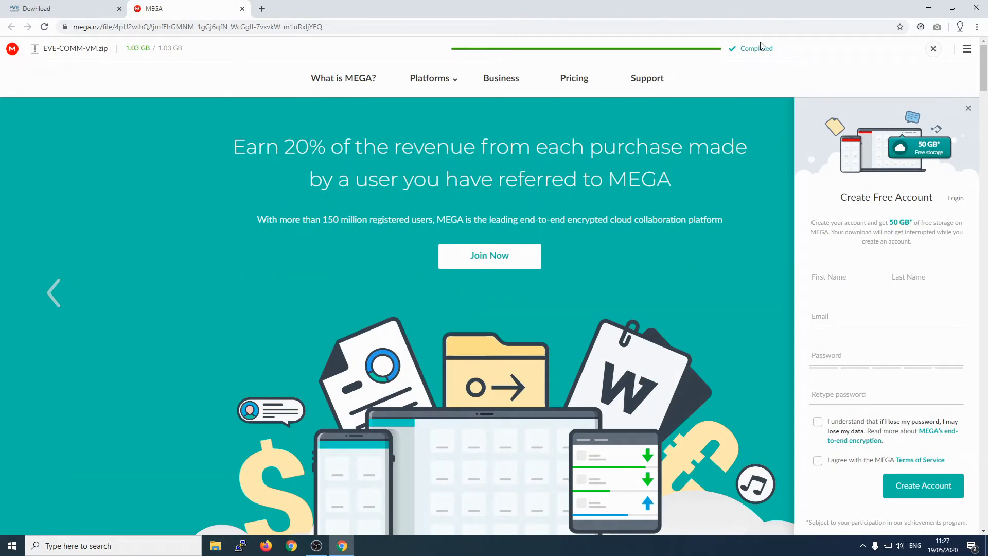
# Step: Check the Downloads folder in File Explorer for the EVE-COMM-VM.zip download, then minimise the window
pyautogui.click(215, 545)
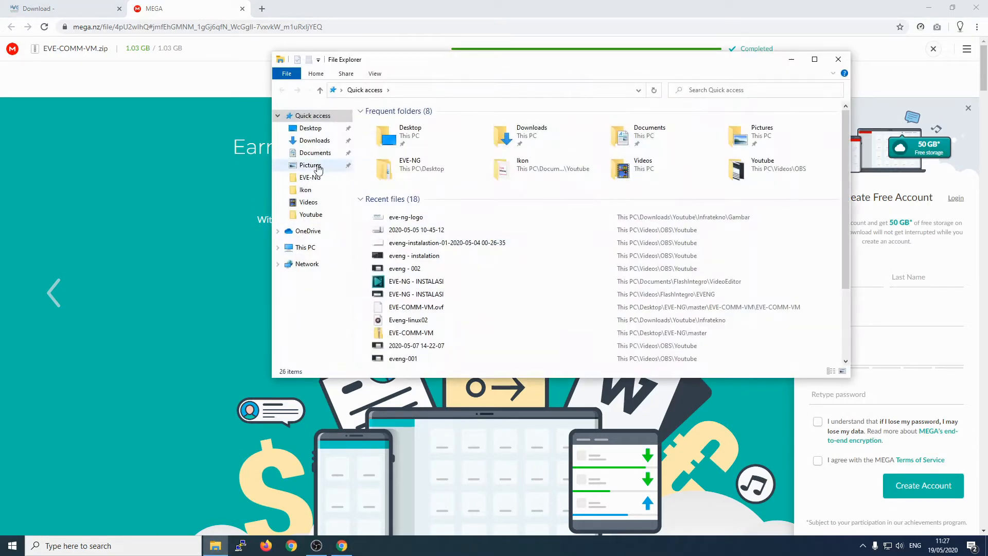
pyautogui.click(314, 142)
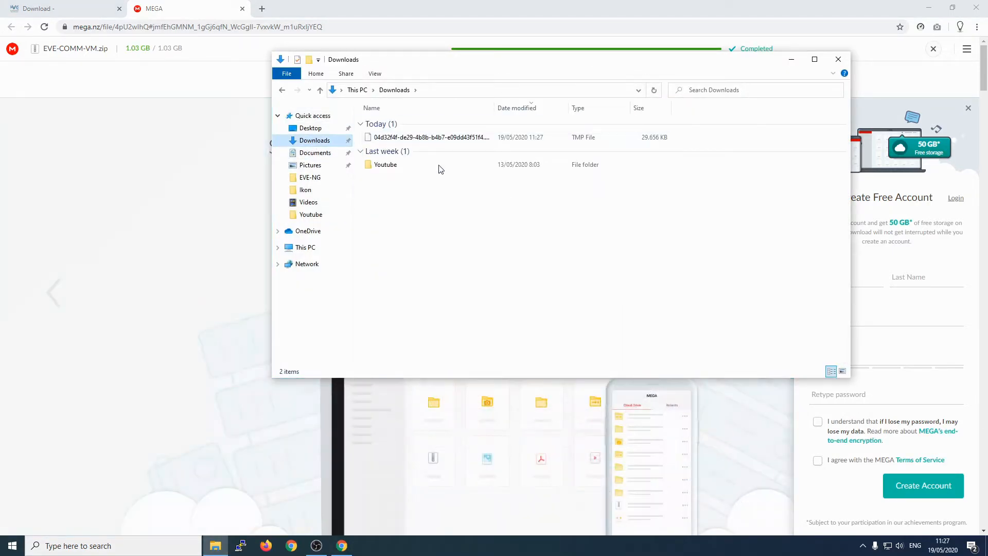
pyautogui.moveTo(494, 112); pyautogui.dragTo(566, 108)
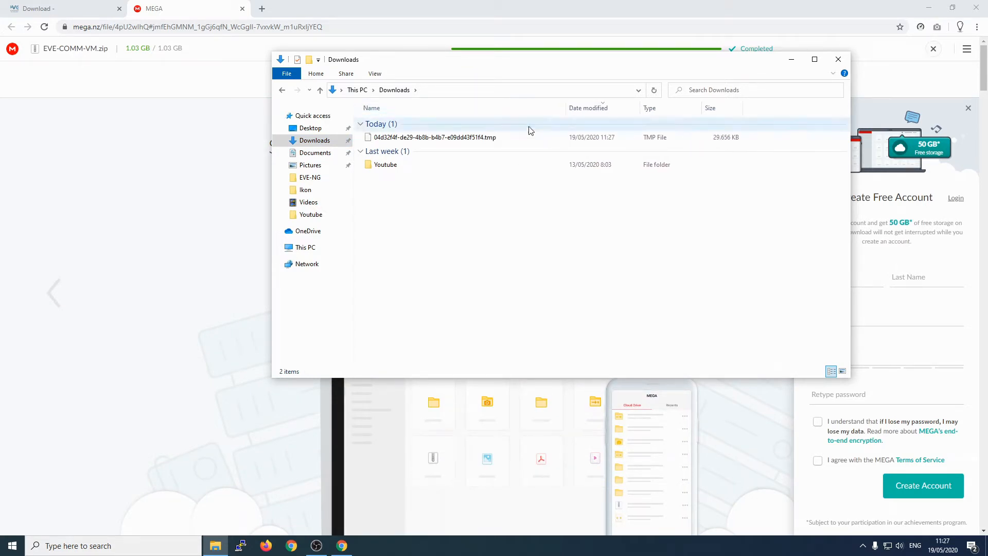
pyautogui.moveTo(460, 65); pyautogui.dragTo(450, 170)
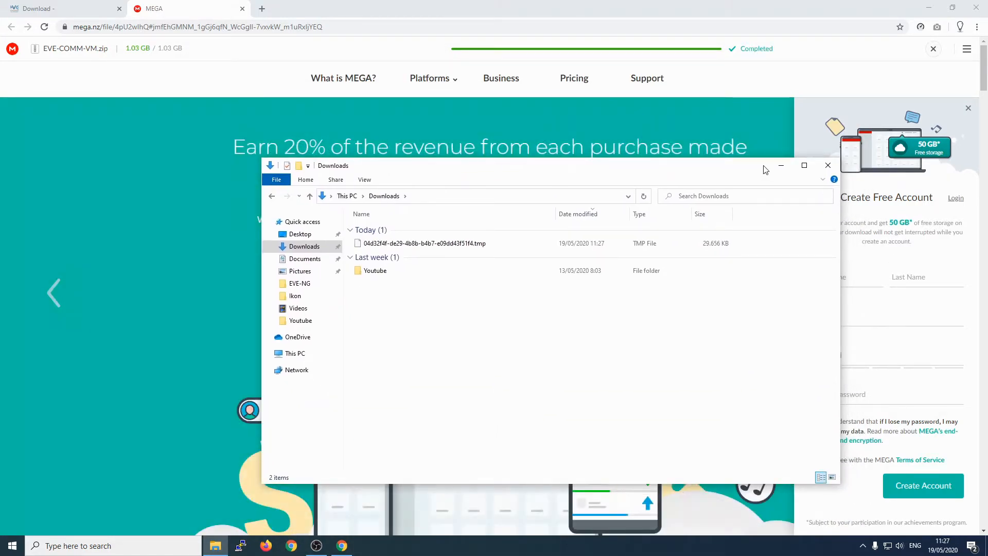
pyautogui.click(779, 163)
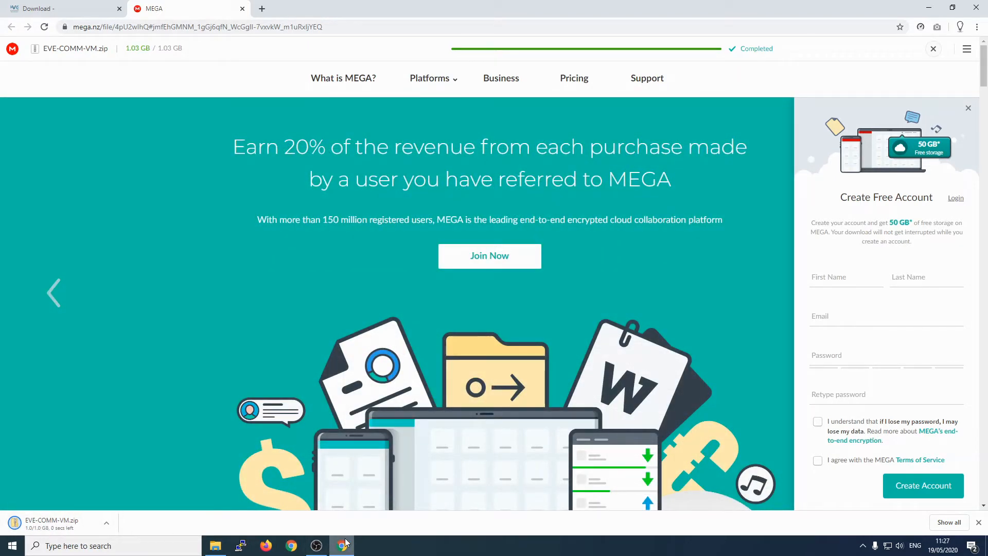
pyautogui.moveTo(219, 546)
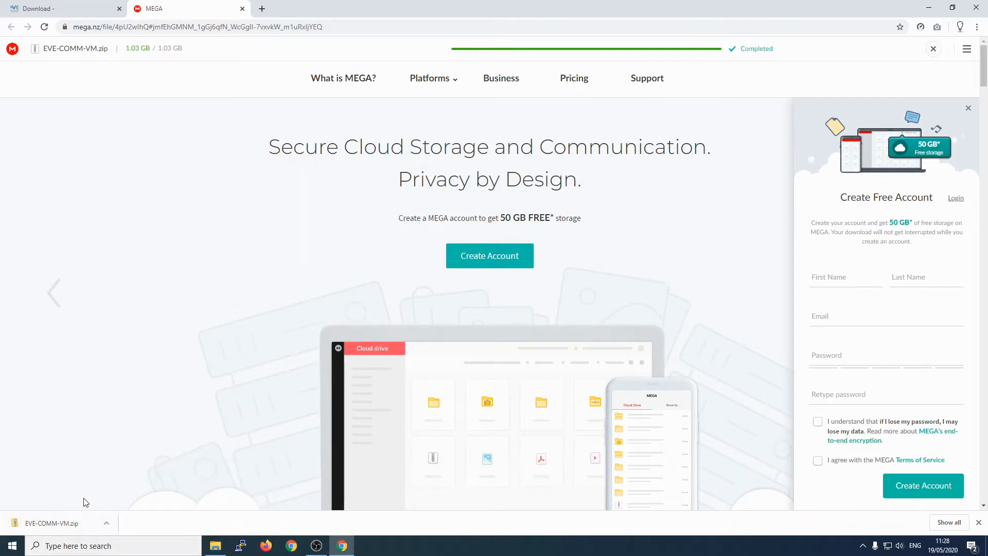
# Step: Extract EVE-COMM-VM.zip with Extract All into the default Downloads\EVE-COMM-VM folder
pyautogui.click(215, 546)
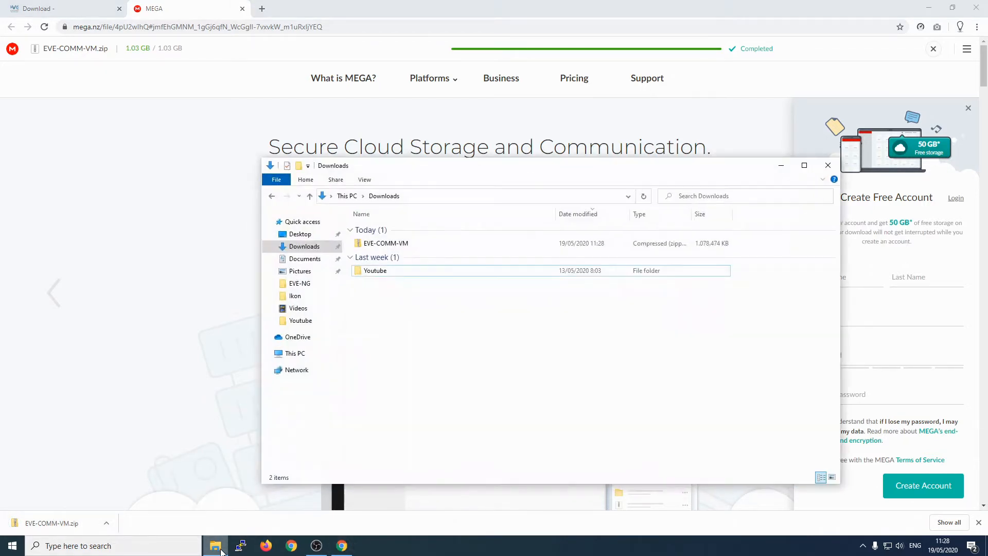
pyautogui.click(396, 246)
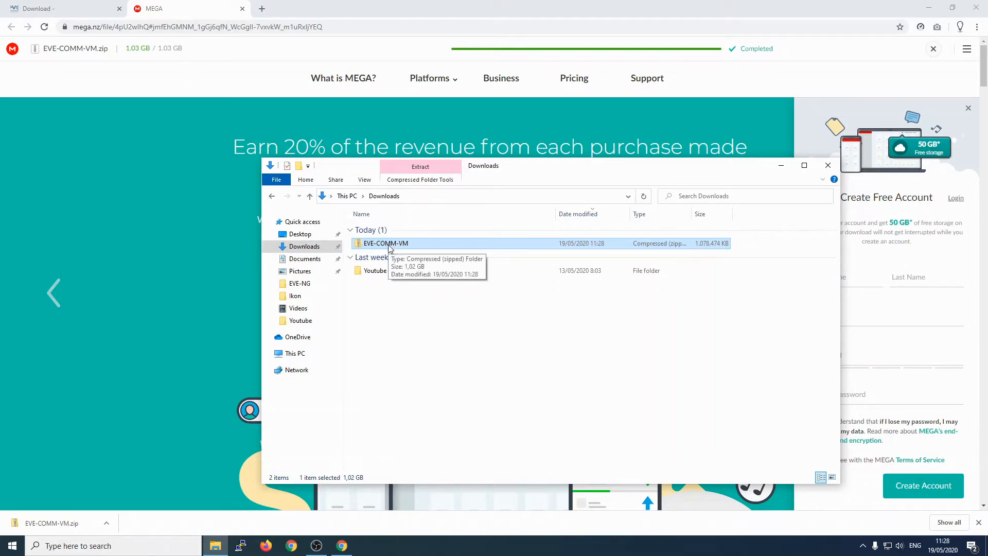
pyautogui.rightClick(389, 247)
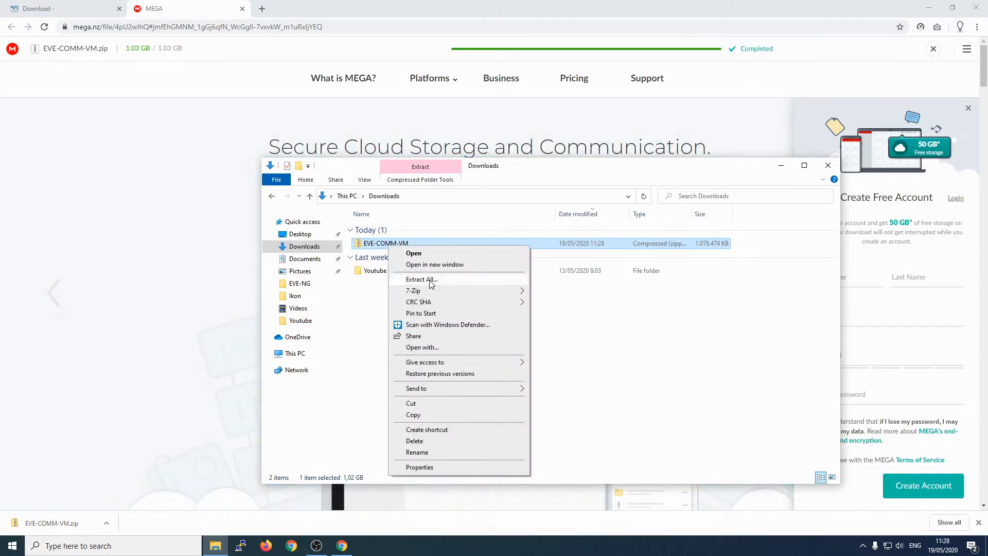
pyautogui.moveTo(450, 393)
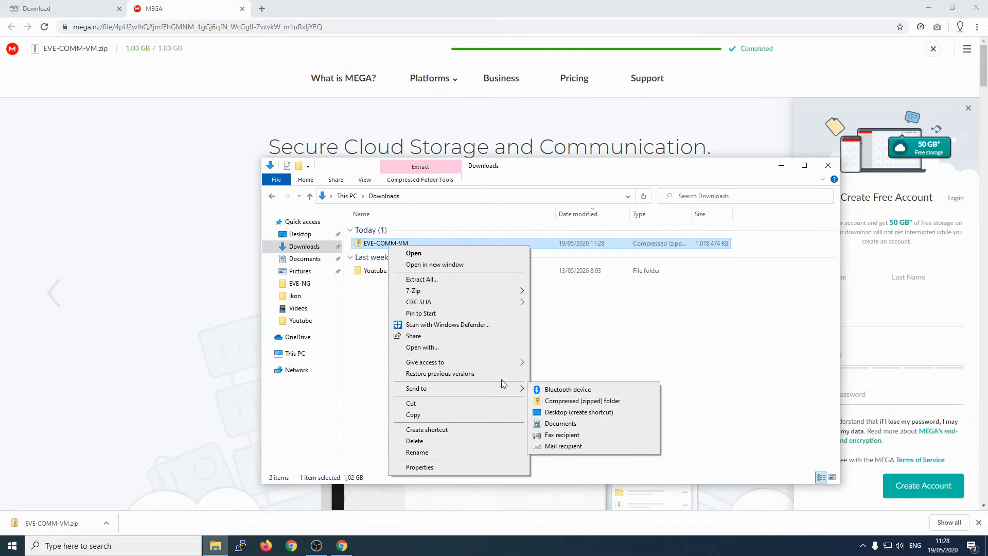
pyautogui.moveTo(435, 295)
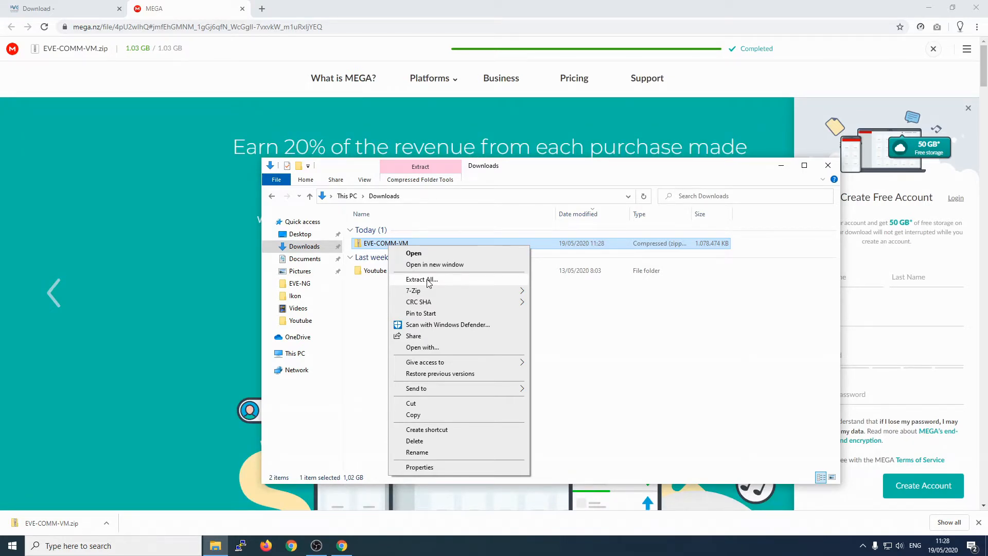
pyautogui.click(427, 280)
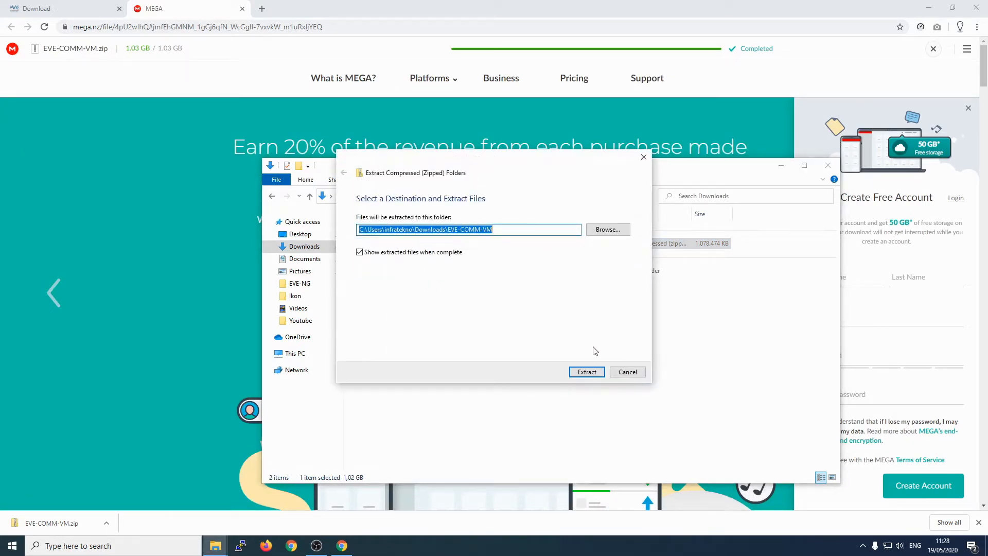
pyautogui.click(589, 372)
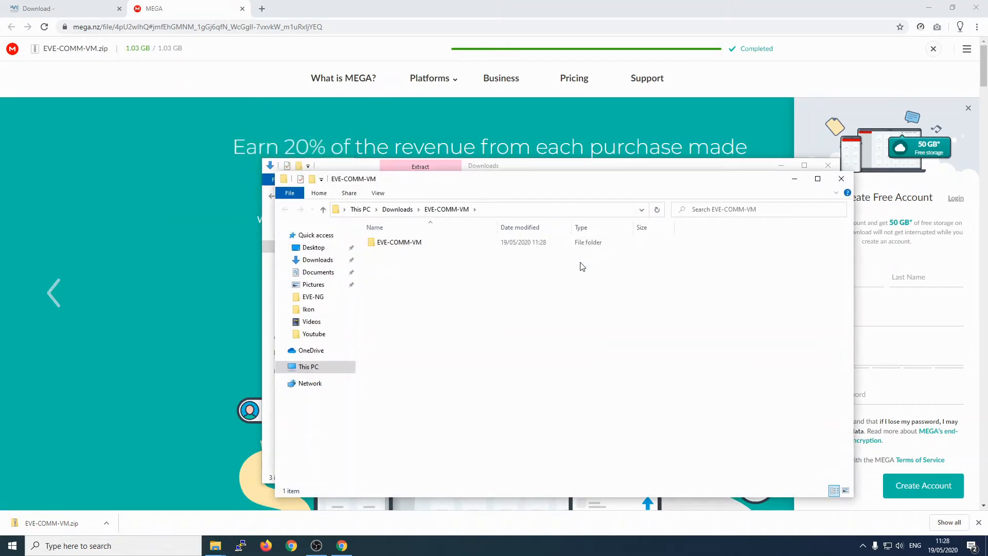
# Step: Close the older Downloads window and open the extracted EVE-COMM-VM folder
pyautogui.click(827, 165)
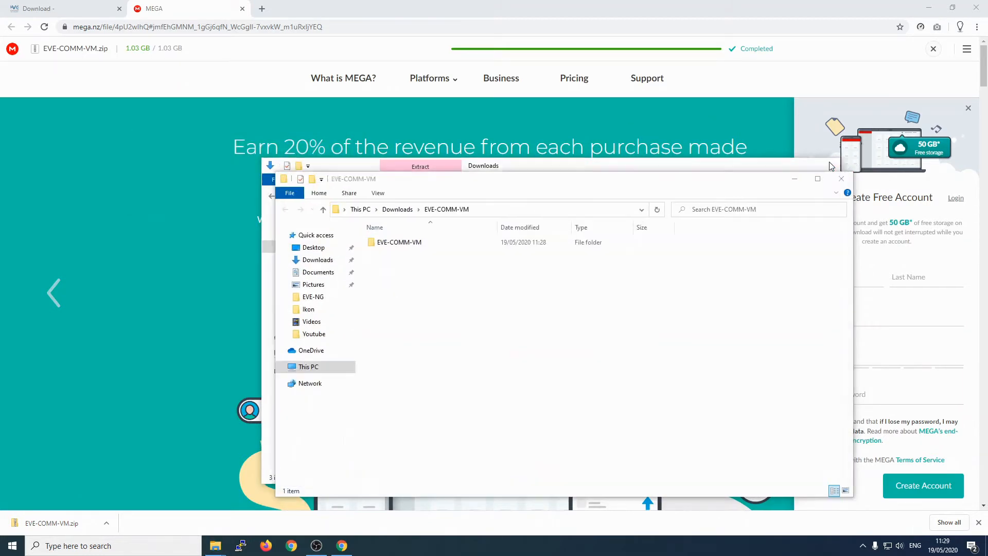
pyautogui.click(399, 209)
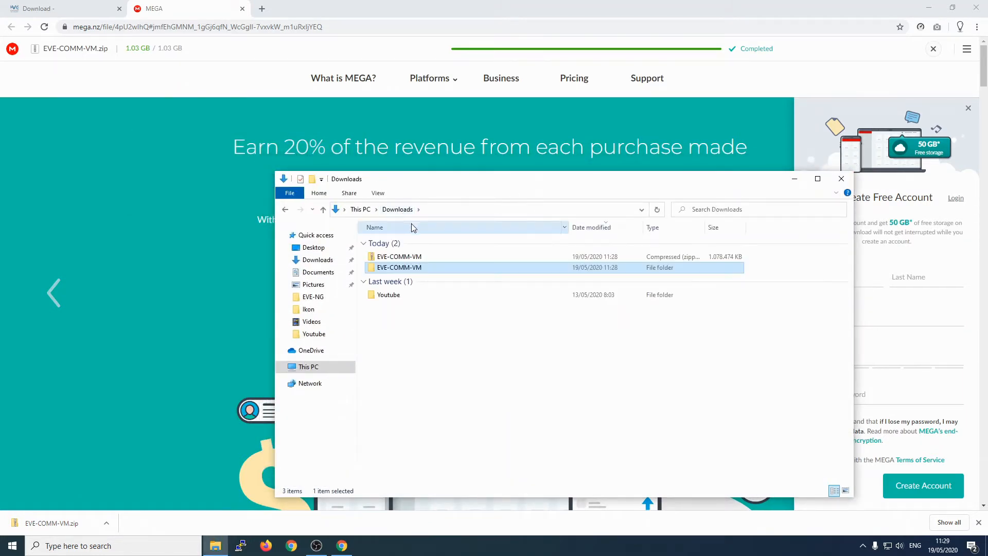
pyautogui.click(402, 257)
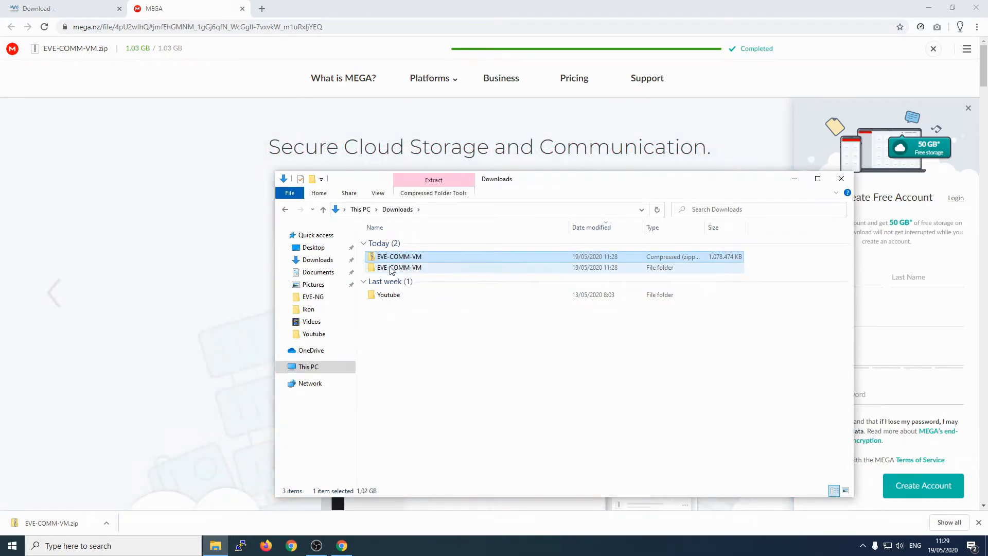
pyautogui.click(396, 269)
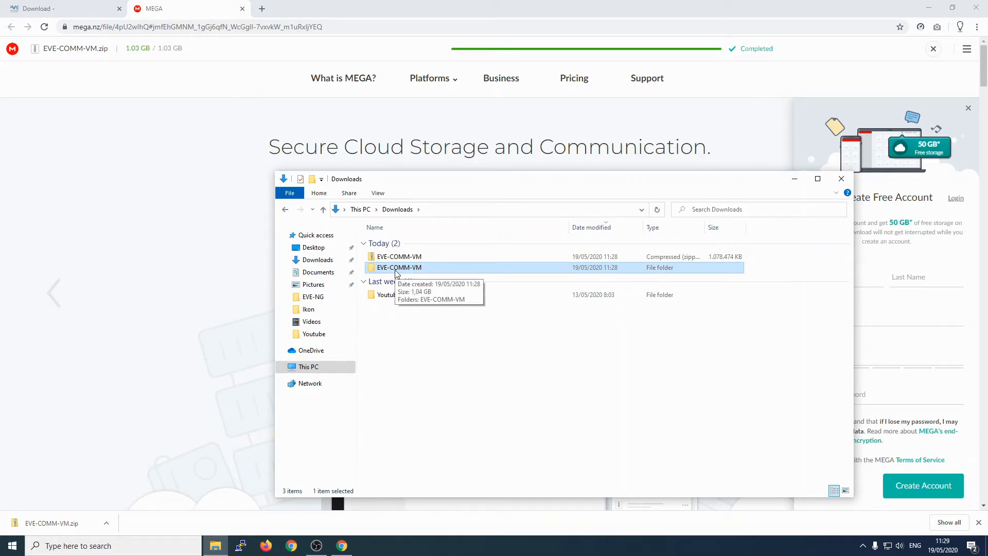
pyautogui.doubleClick(396, 268)
# Step: Inspect the inner folder's .mf, .ovf and .vmdk files, then minimise Explorer
pyautogui.doubleClick(396, 245)
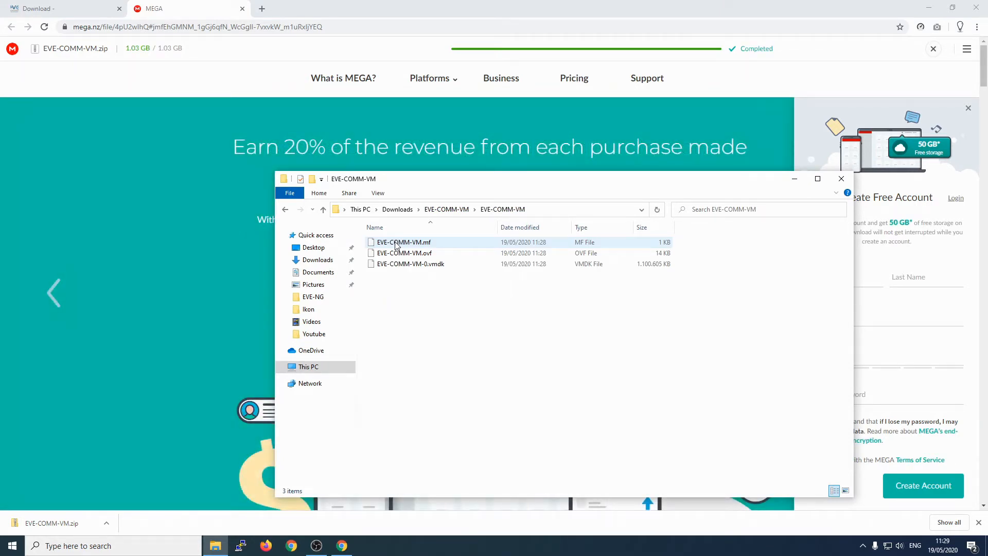
pyautogui.click(426, 265)
pyautogui.click(425, 255)
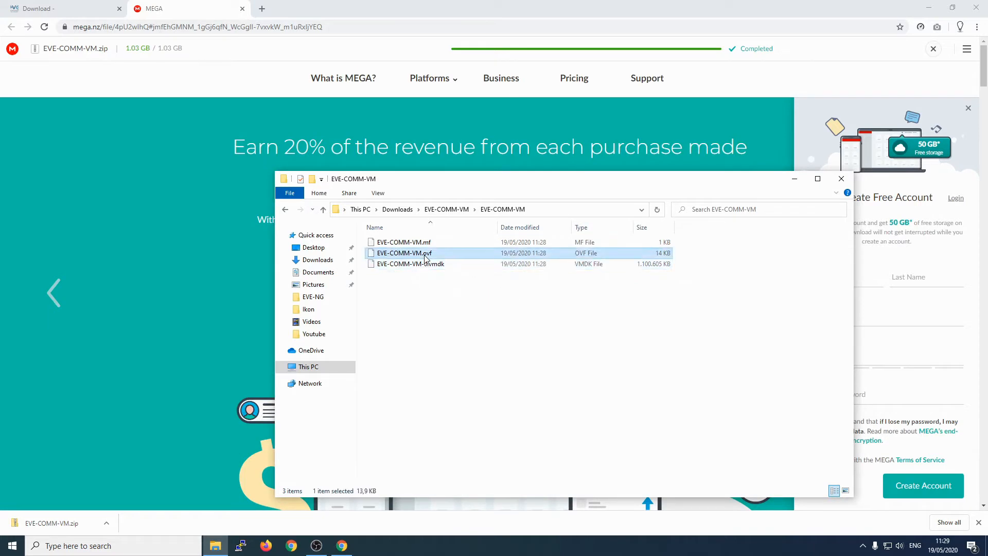
pyautogui.click(428, 243)
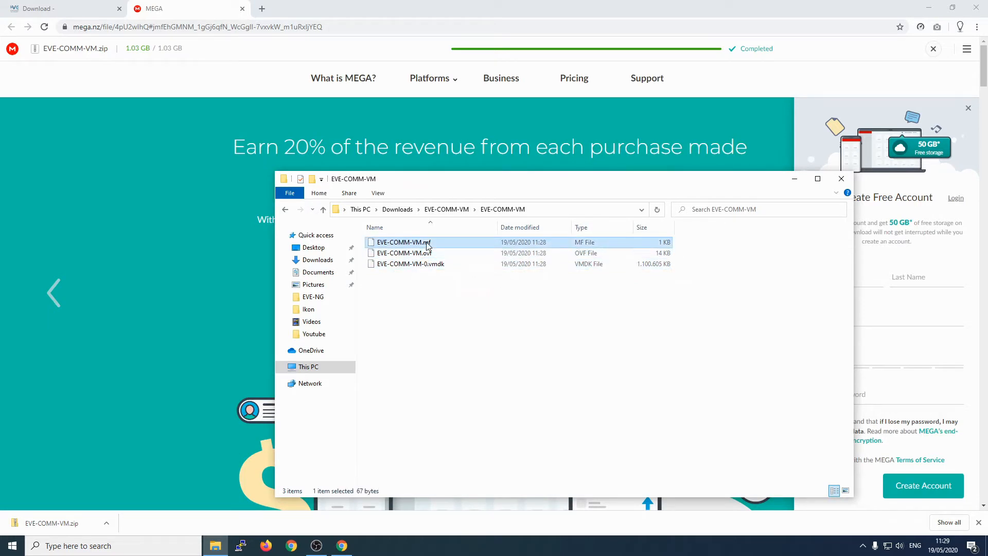
pyautogui.click(394, 285)
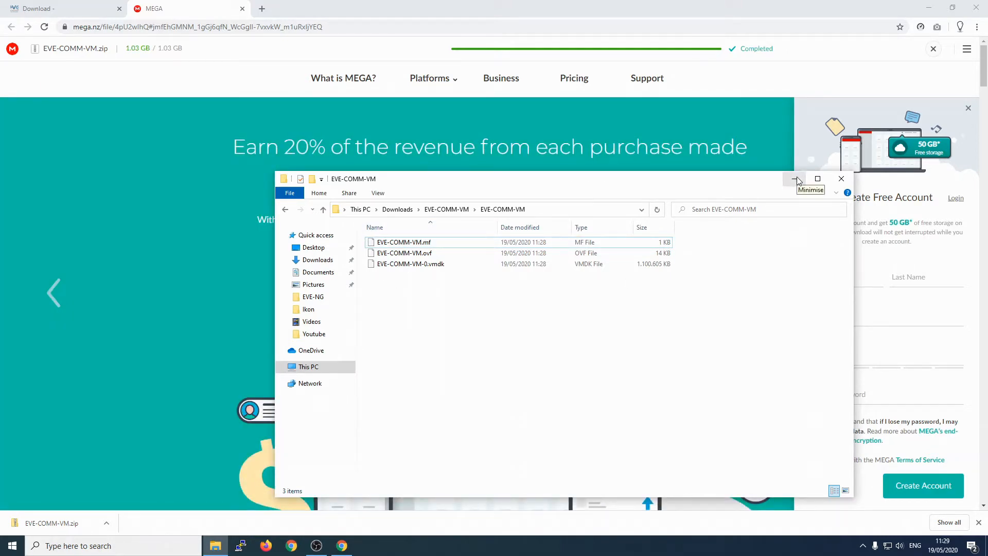
pyautogui.click(797, 179)
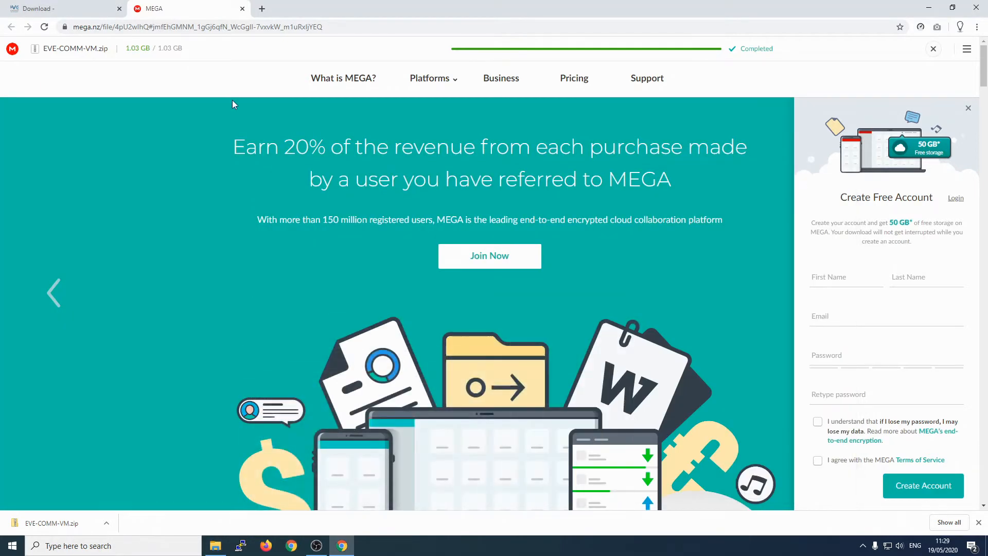
# Step: Close the MEGA tab, open the free VMware Workstation Player download in a new tab, and return to EVE-NG downloads
pyautogui.click(242, 10)
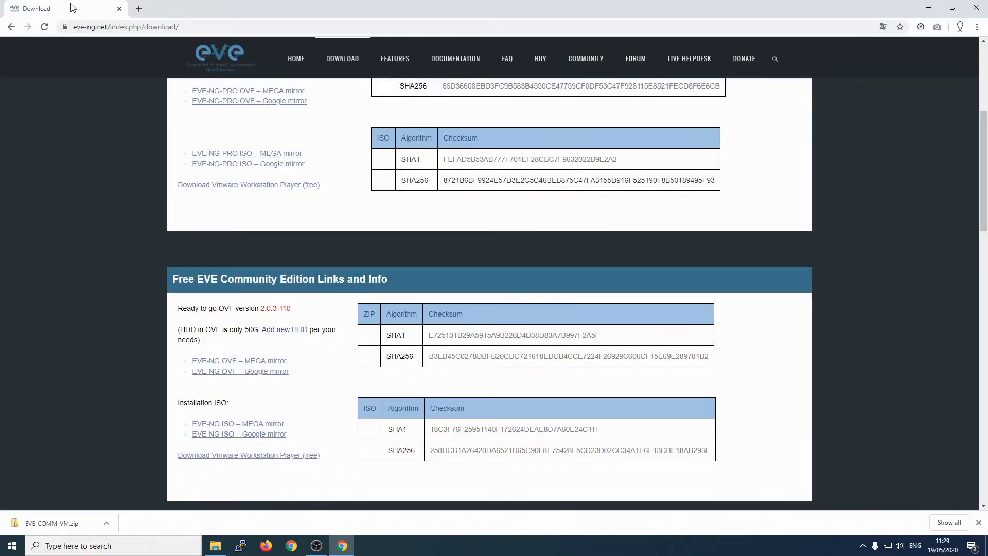
pyautogui.scroll(3, 360, 209)
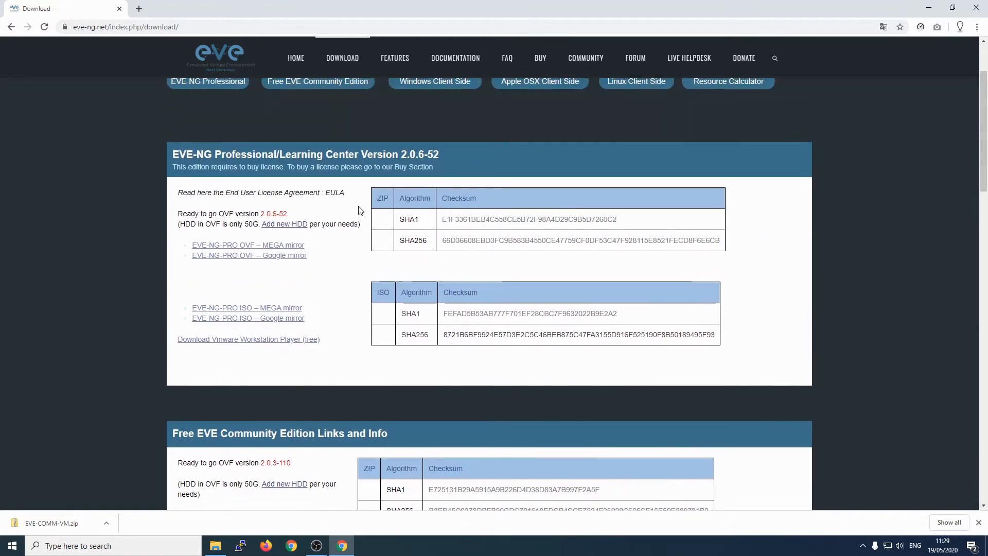
pyautogui.scroll(-2, 360, 210)
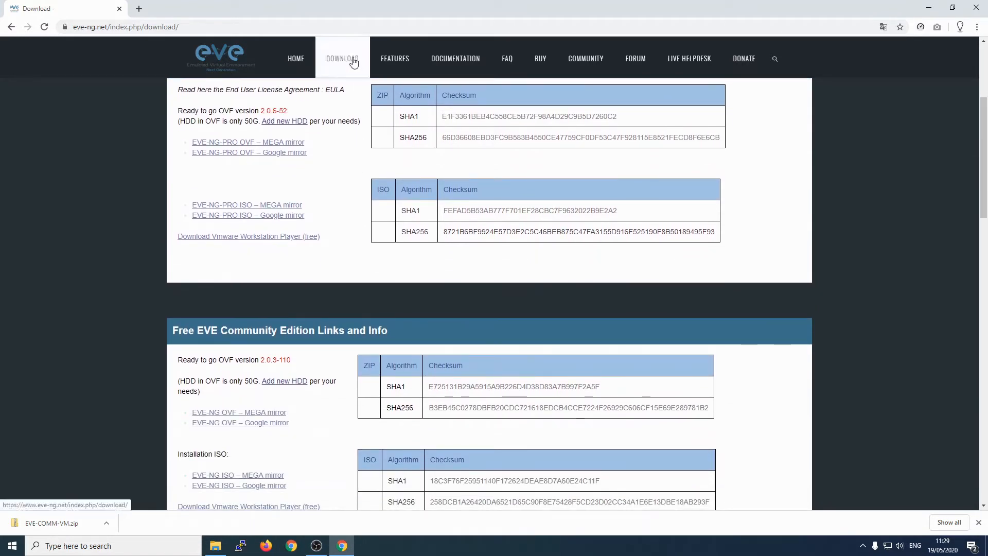
pyautogui.scroll(-3, 319, 140)
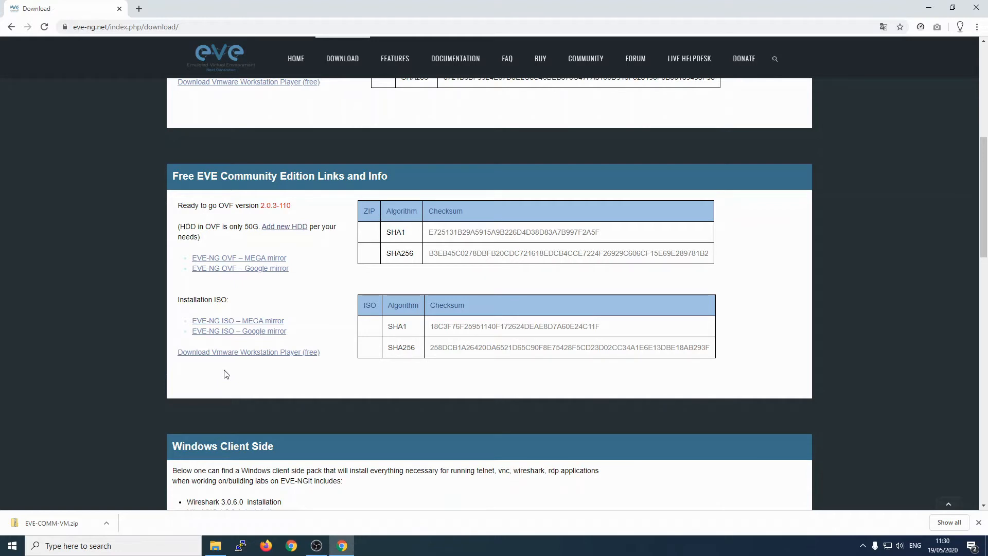
pyautogui.click(257, 355)
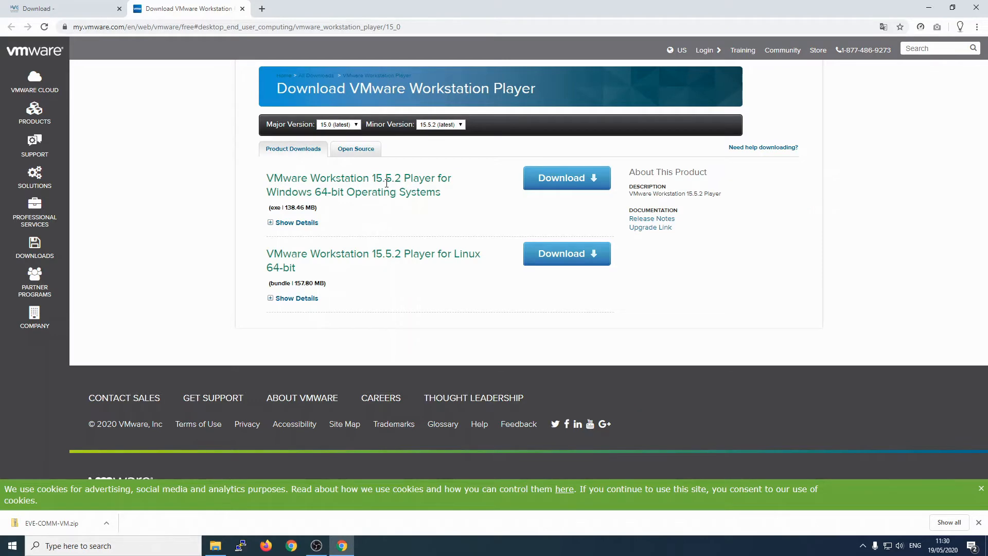
pyautogui.hotkey('ctrl', 'shift', 'Tab')
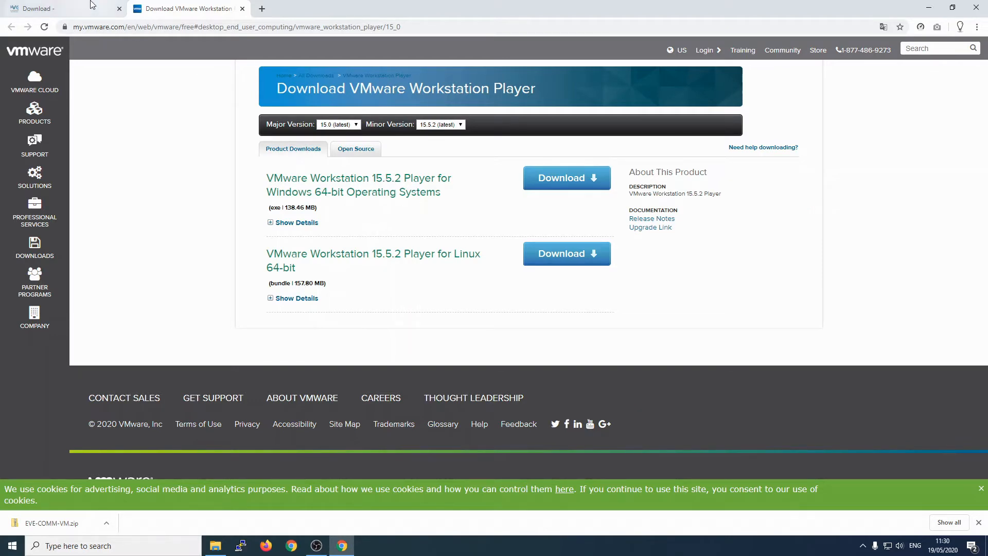
pyautogui.scroll(7, 362, 231)
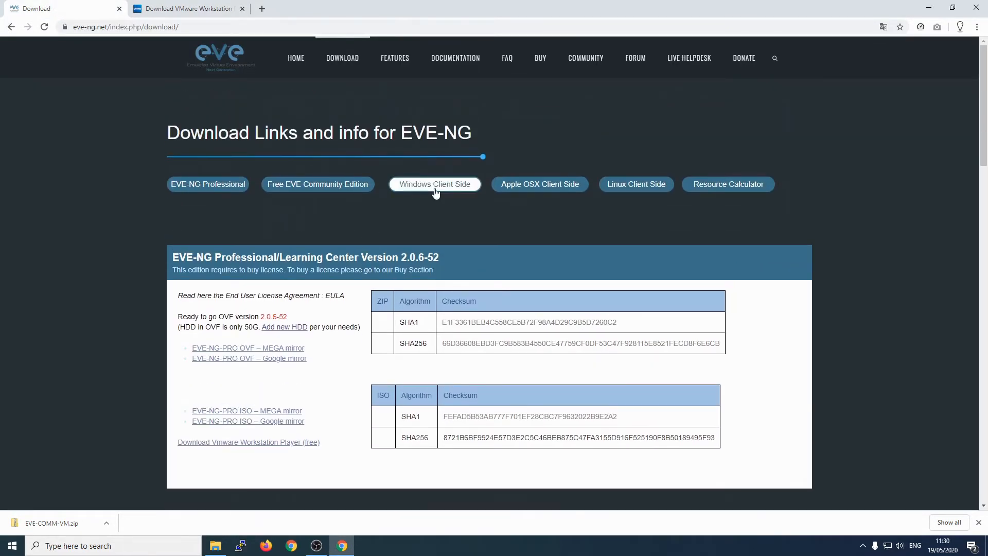
# Step: Open EVE-NG's Documentation > Installation > System Requirements and highlight 'VMware Workstation 12.5 or later'
pyautogui.click(453, 63)
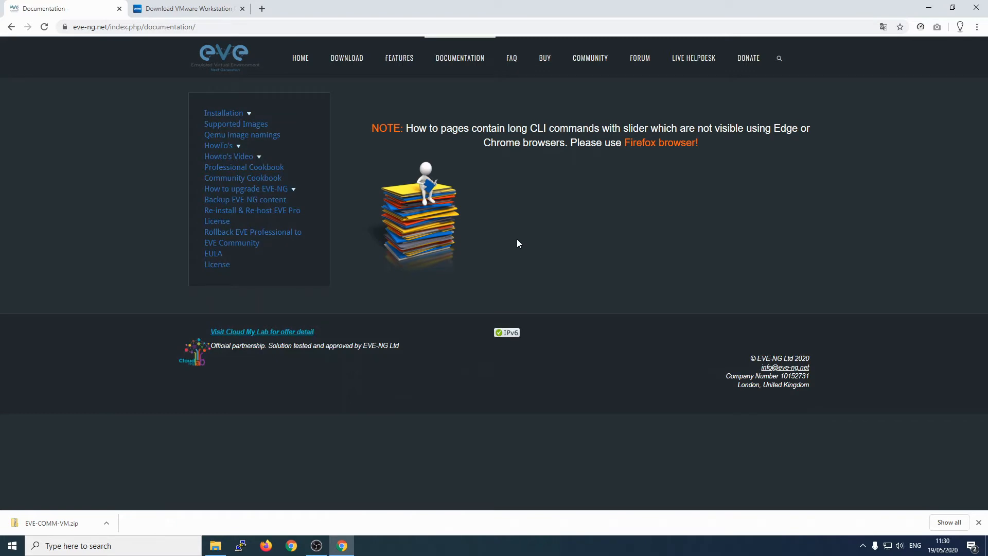
pyautogui.click(231, 113)
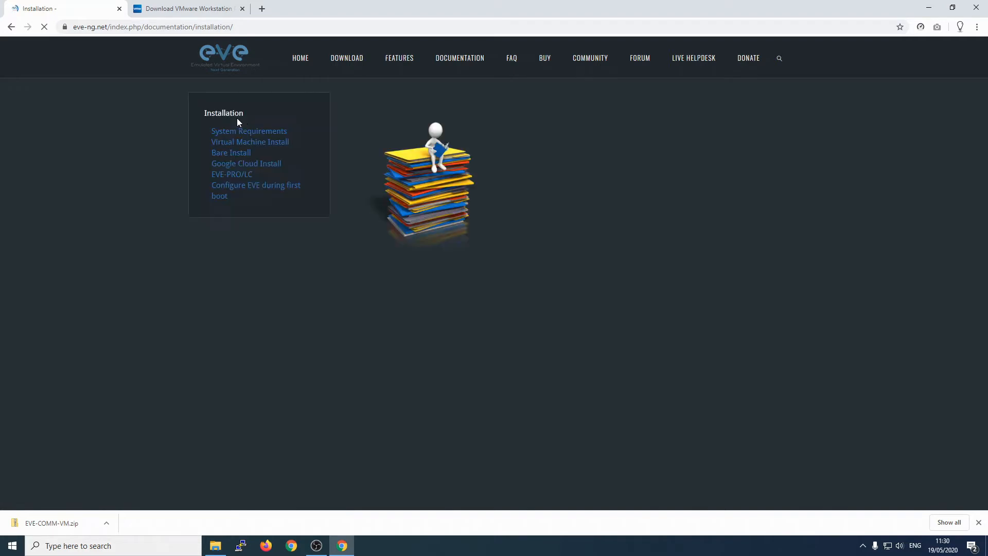
pyautogui.click(241, 136)
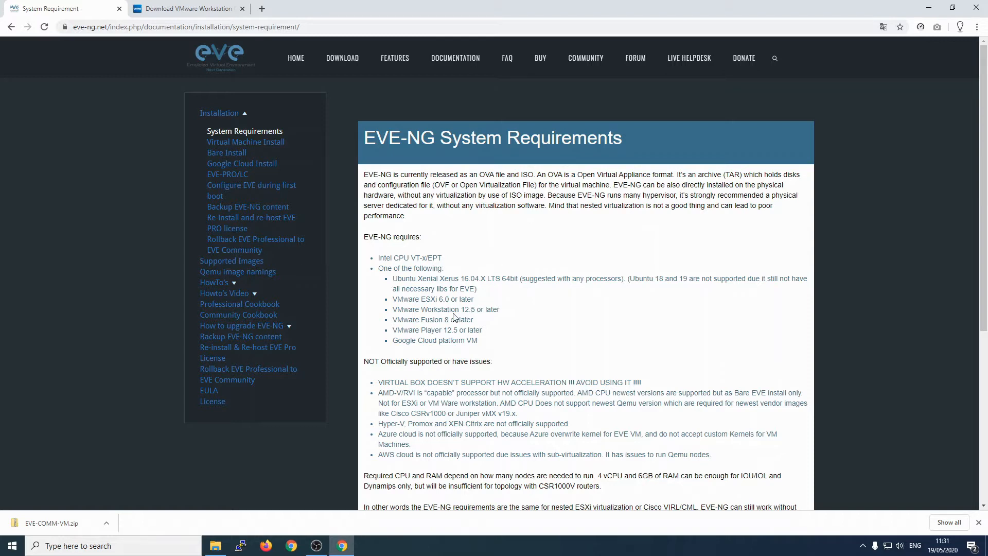
pyautogui.moveTo(428, 311); pyautogui.dragTo(504, 315)
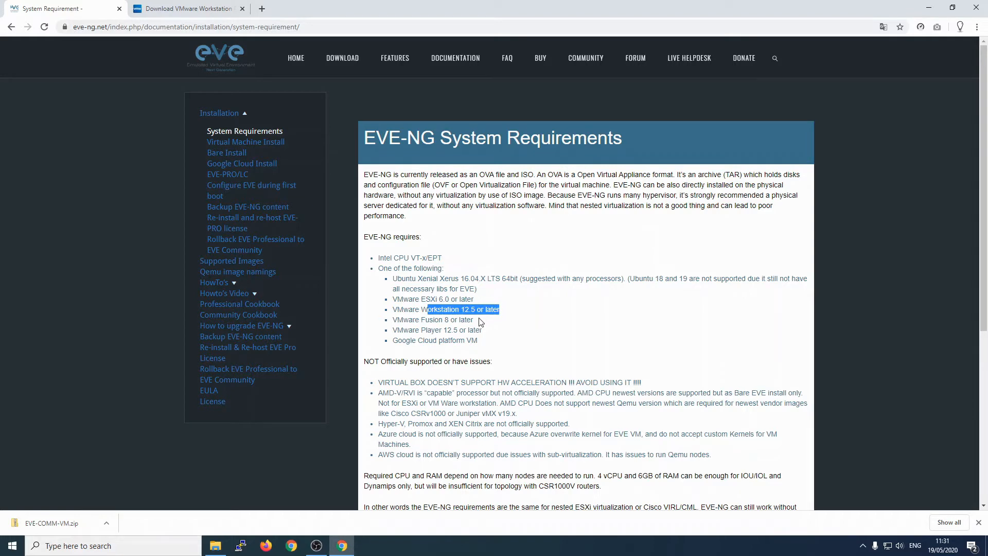
pyautogui.moveTo(463, 311); pyautogui.dragTo(497, 311)
pyautogui.click(174, 6)
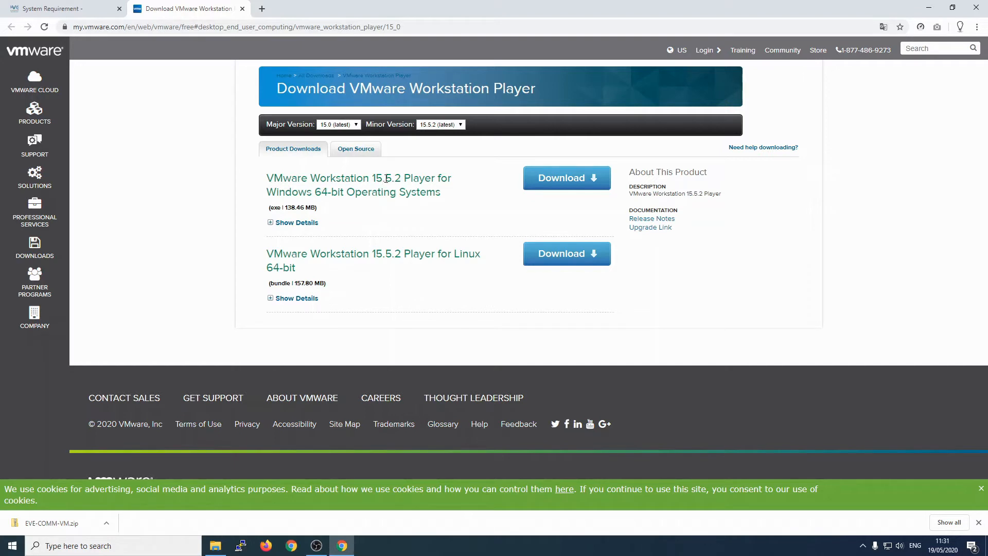
# Step: Download VMware Workstation 15.5.2 Player for Windows 64-bit, then return to the System Requirements tab
pyautogui.moveTo(387, 178); pyautogui.dragTo(402, 178)
pyautogui.moveTo(277, 192); pyautogui.dragTo(346, 192)
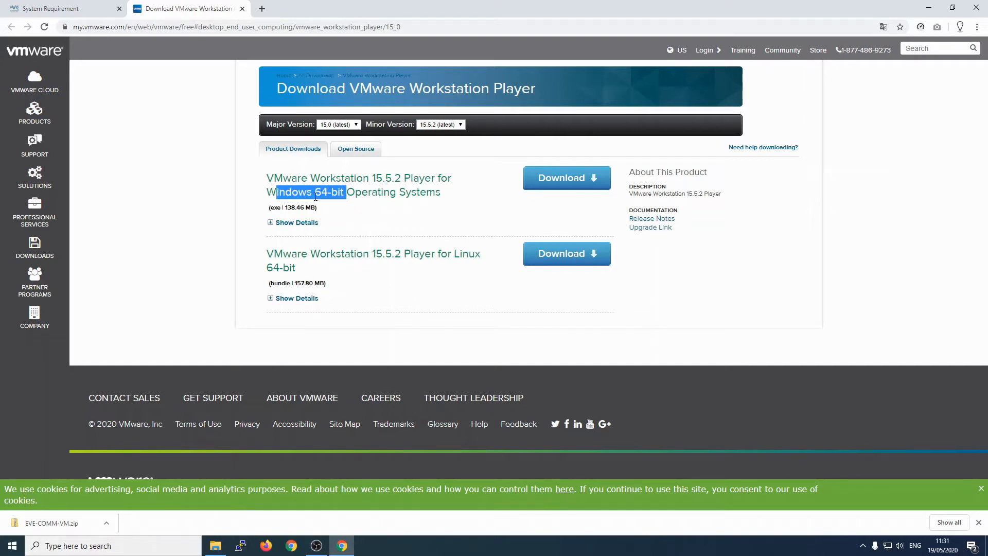
pyautogui.click(318, 195)
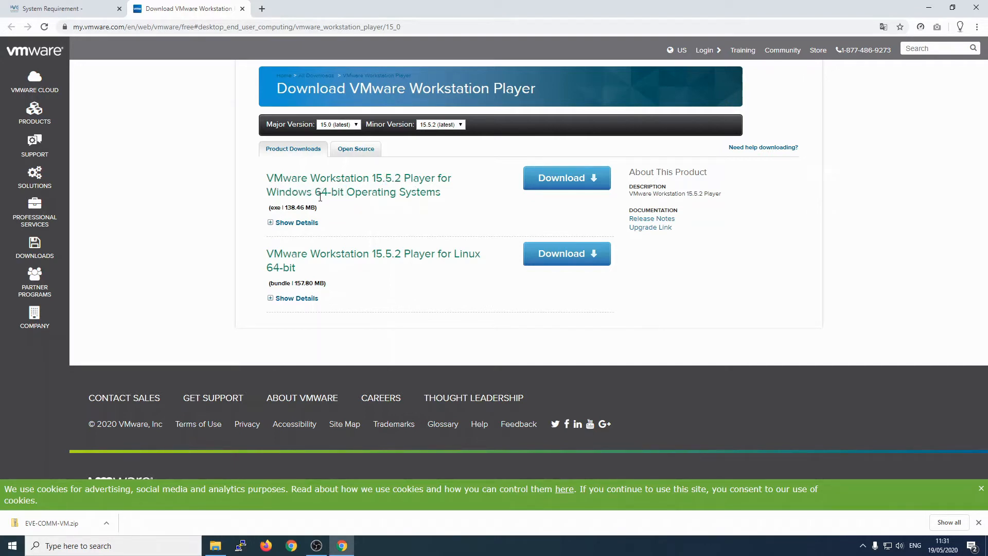
pyautogui.click(567, 178)
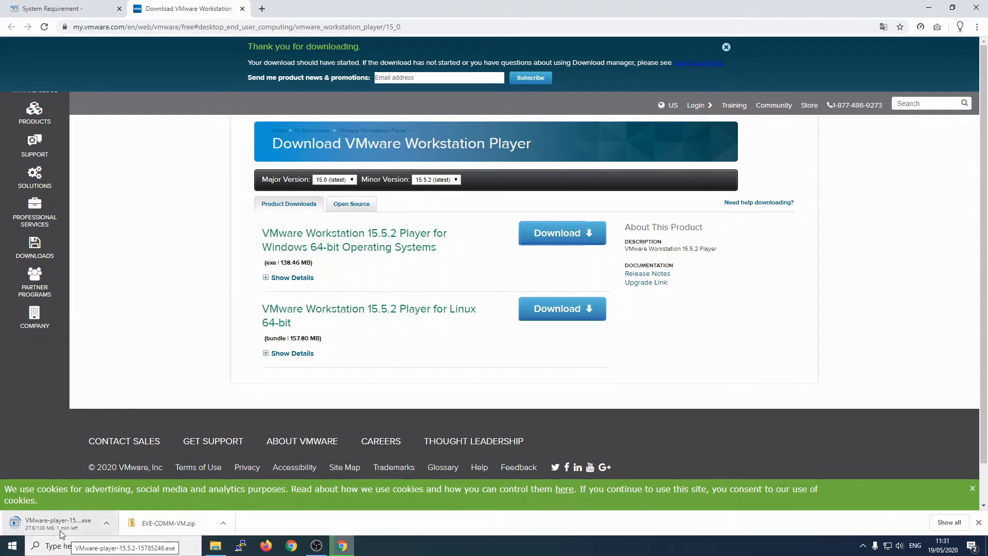
pyautogui.click(60, 6)
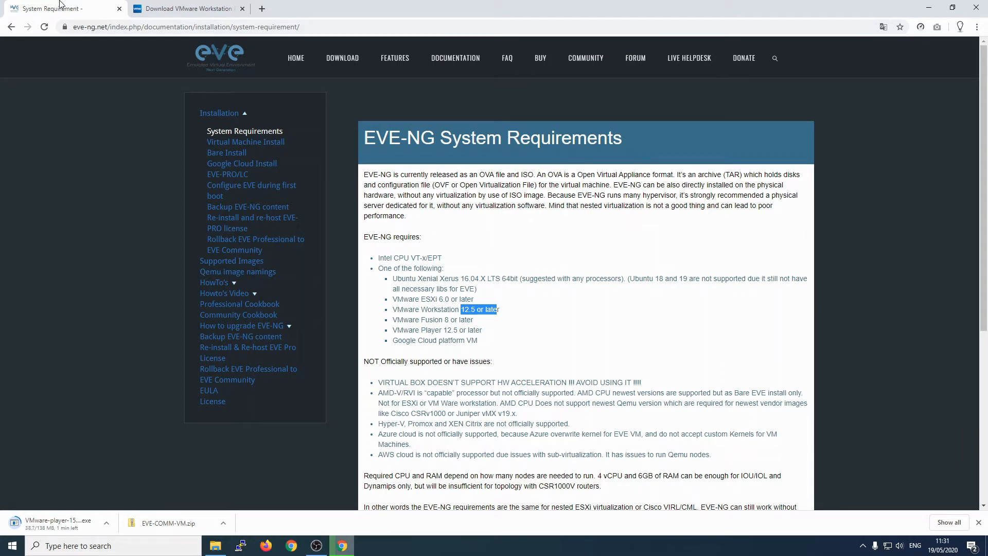
pyautogui.click(496, 230)
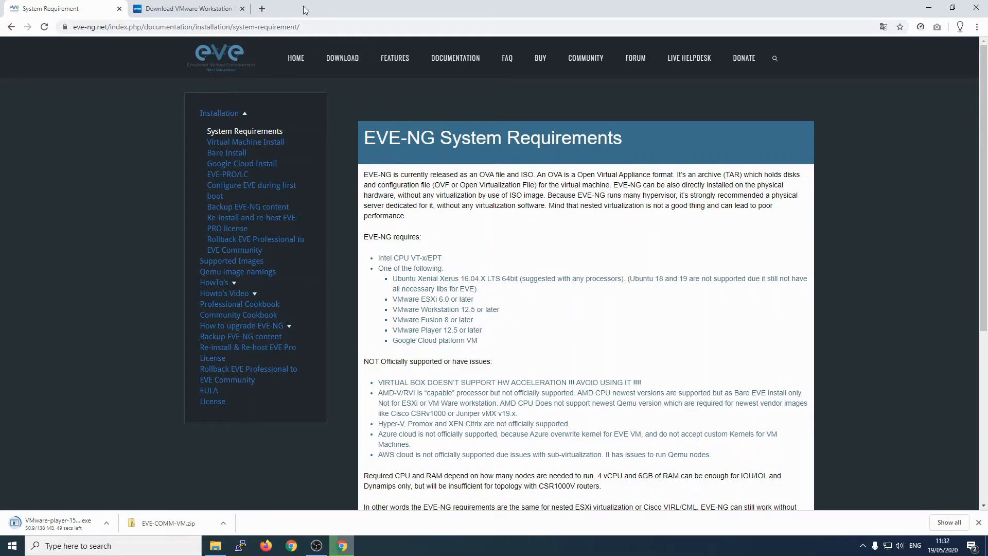
# Step: Search 'ssh putty' and download the 64-bit putty.exe from PuTTY's latest release page
pyautogui.click(263, 9)
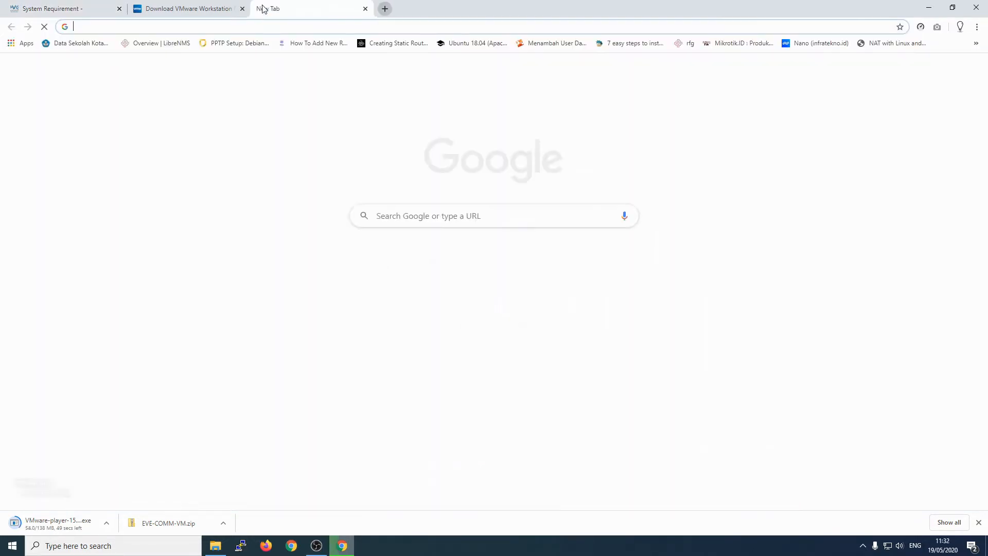
pyautogui.write('ss')
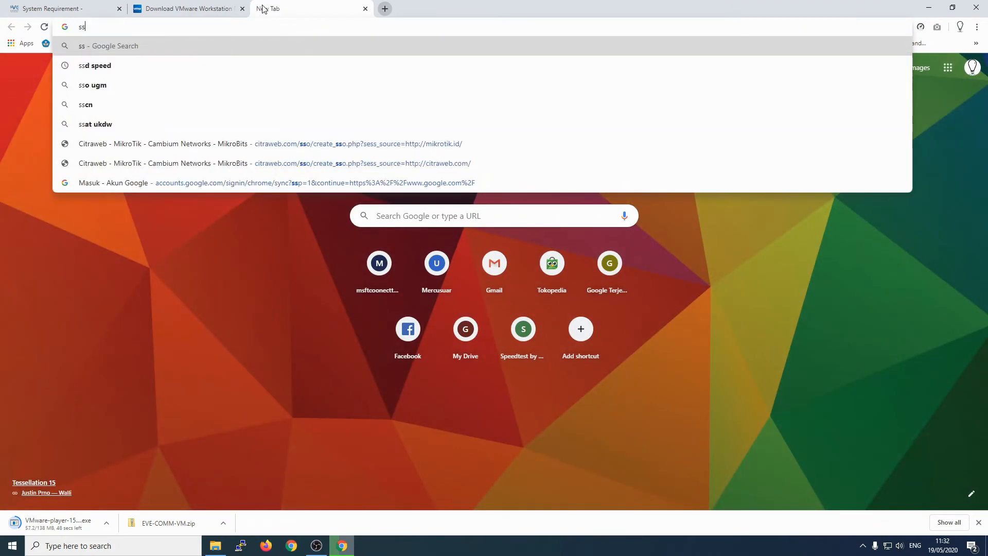
pyautogui.write('h putty')
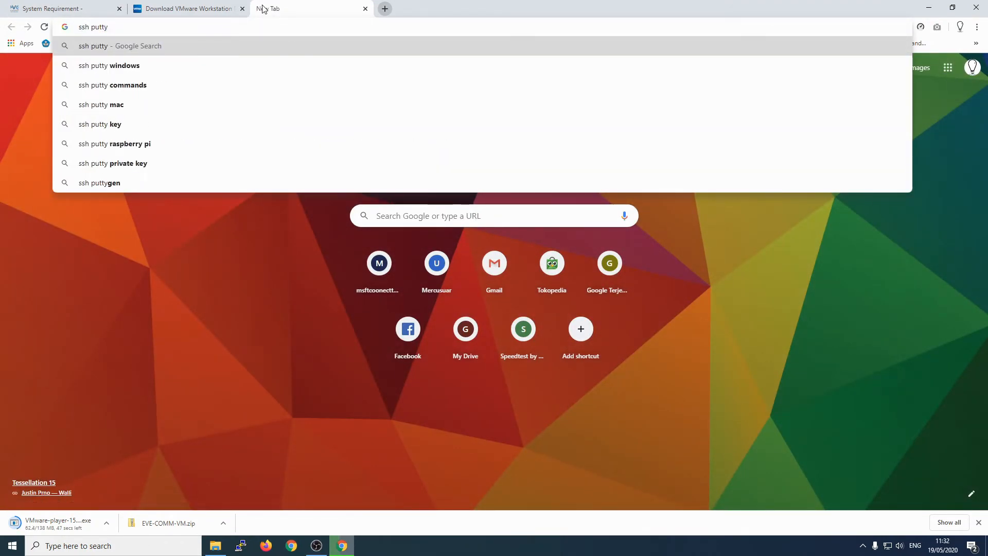
pyautogui.press('Return')
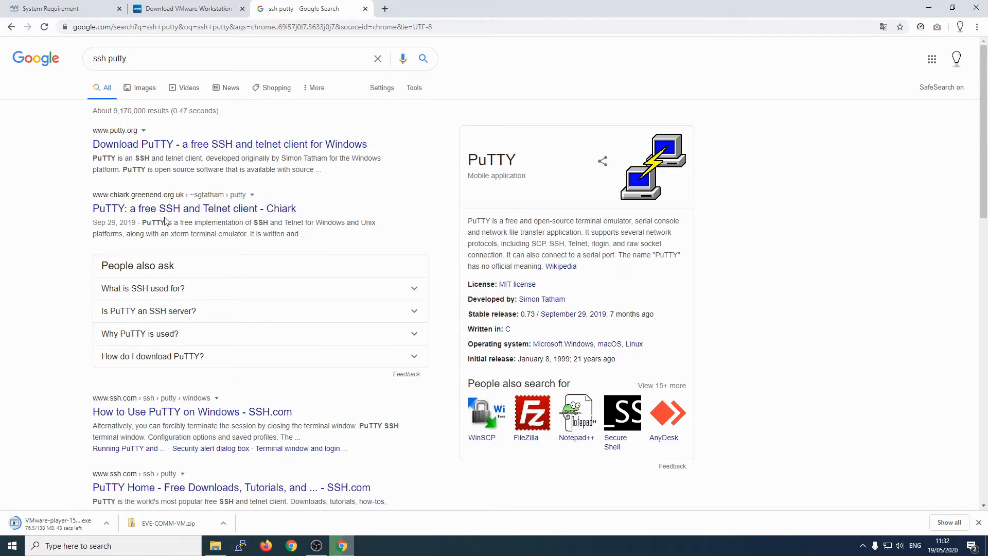
pyautogui.click(157, 215)
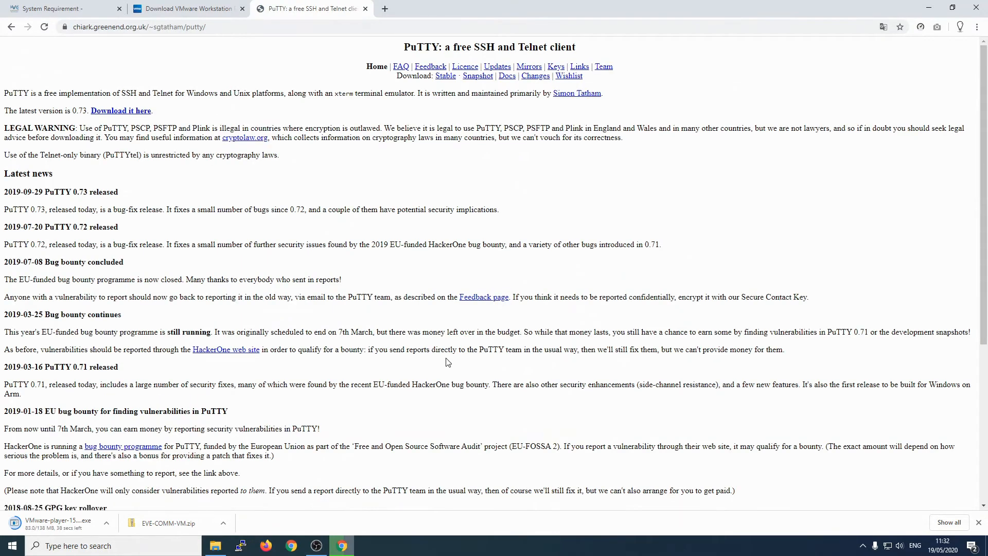
pyautogui.click(134, 113)
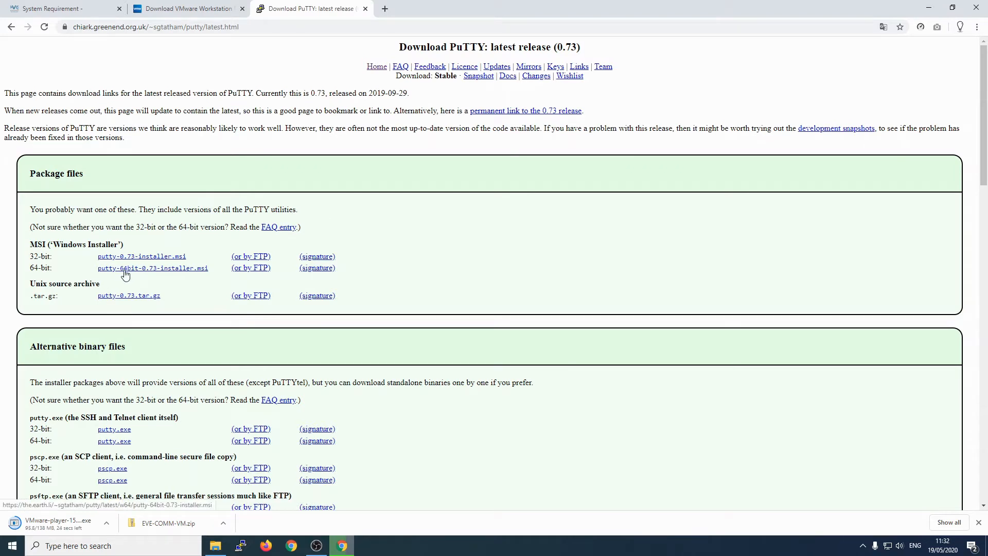
pyautogui.scroll(-2, 124, 299)
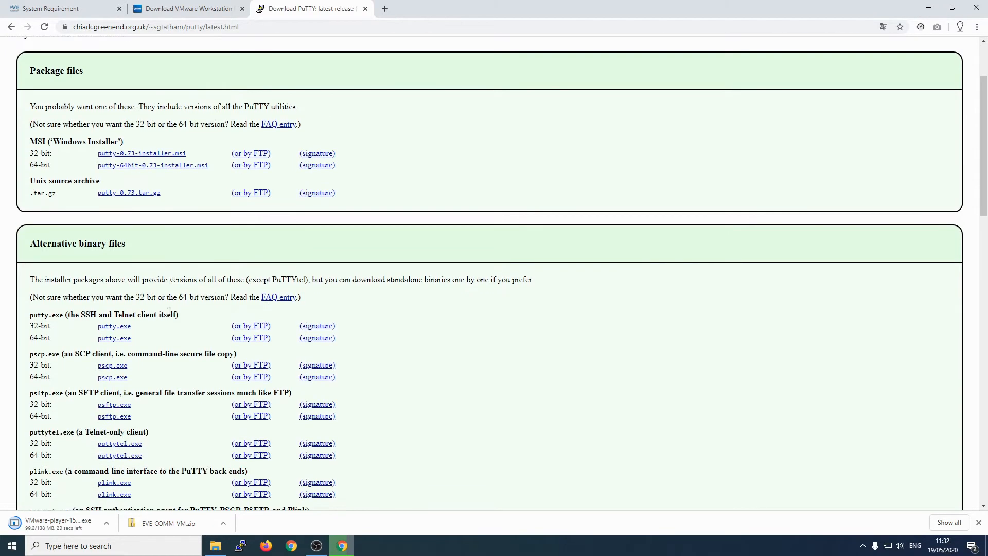
pyautogui.click(120, 340)
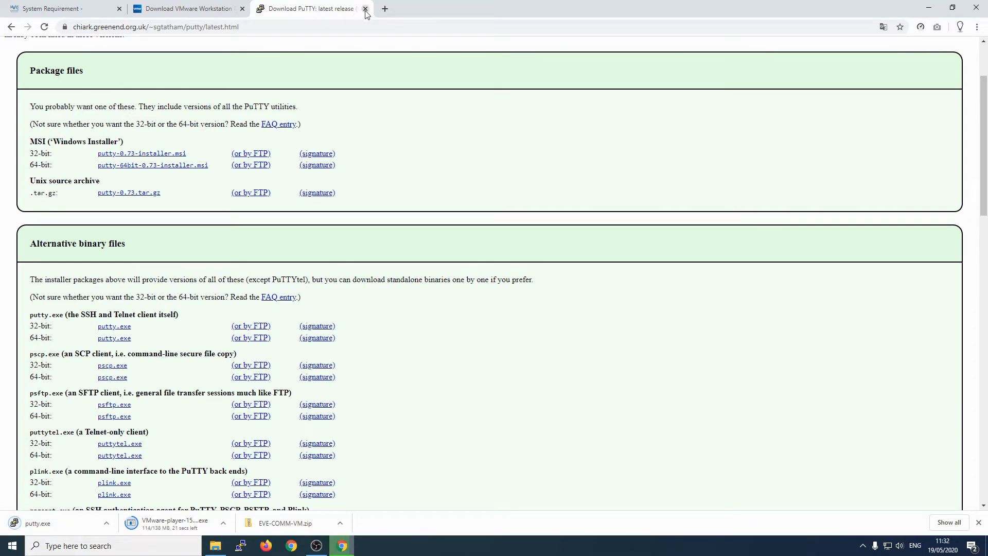
pyautogui.click(384, 9)
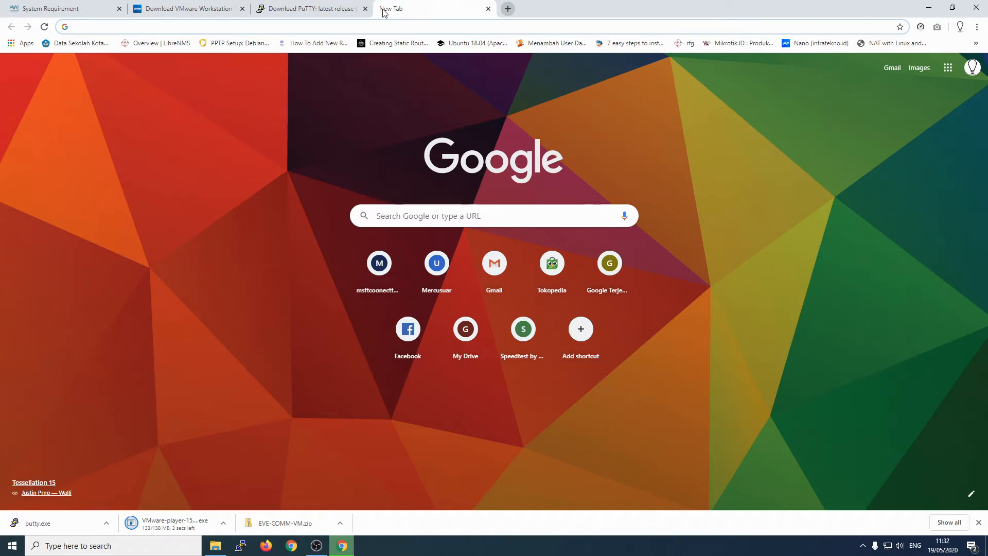
# Step: Search the web for winscp and download the WinSCP-5.17.5-Setup.exe installer
pyautogui.write('w')
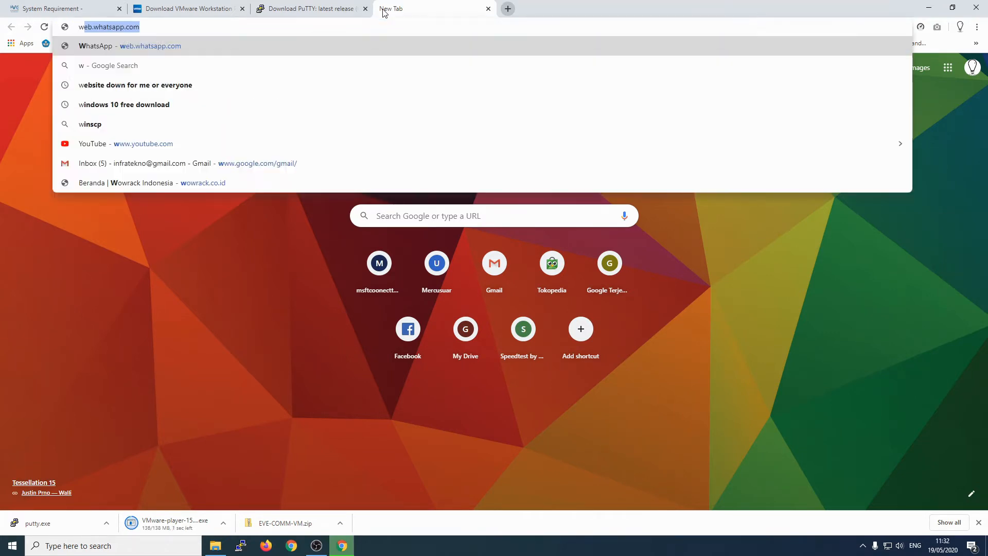
pyautogui.write('inscp')
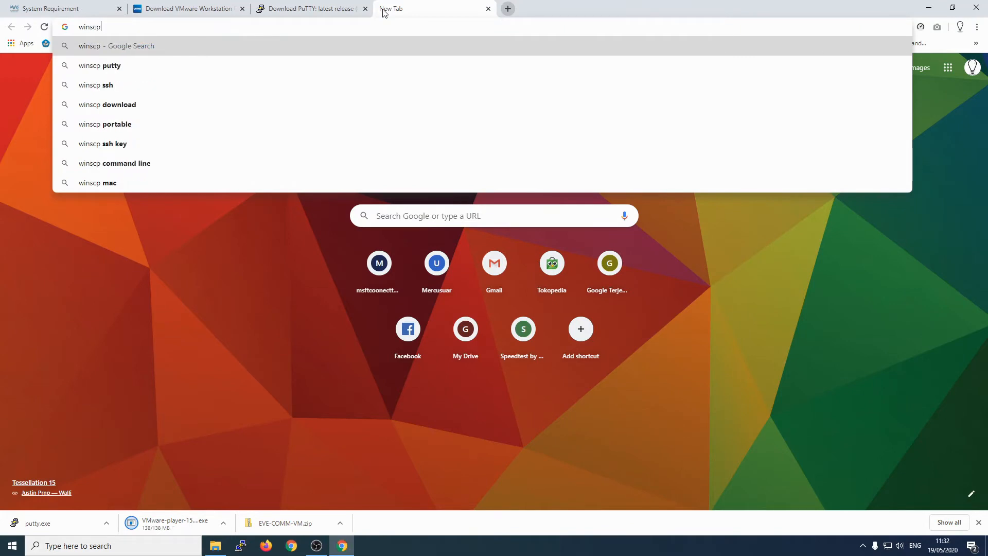
pyautogui.press('Return')
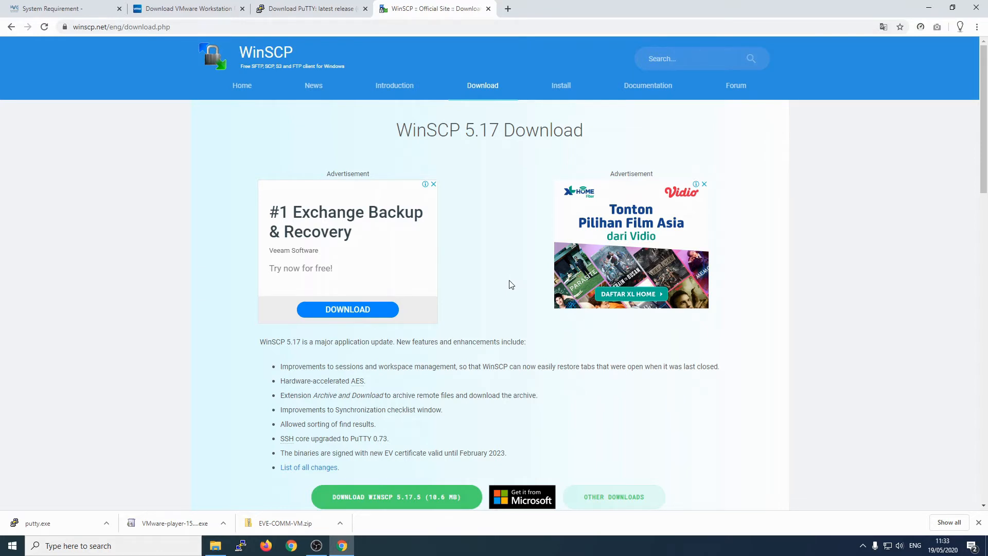
pyautogui.scroll(-2, 511, 284)
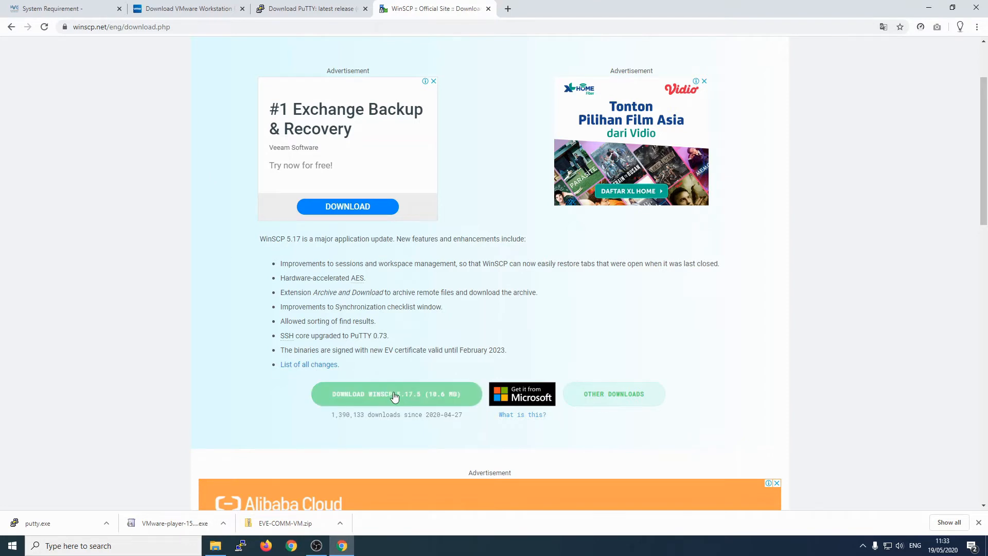
pyautogui.scroll(-2, 417, 395)
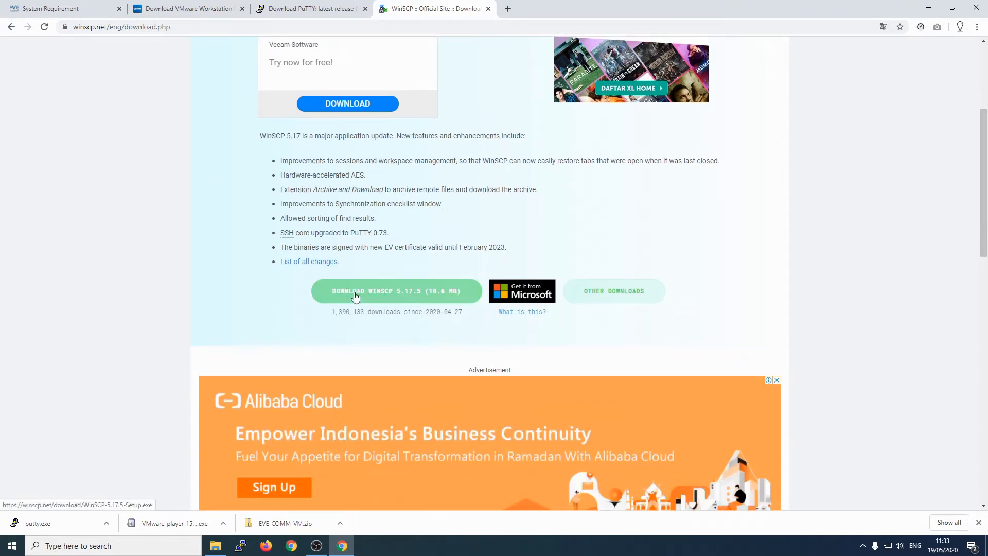
pyautogui.click(409, 293)
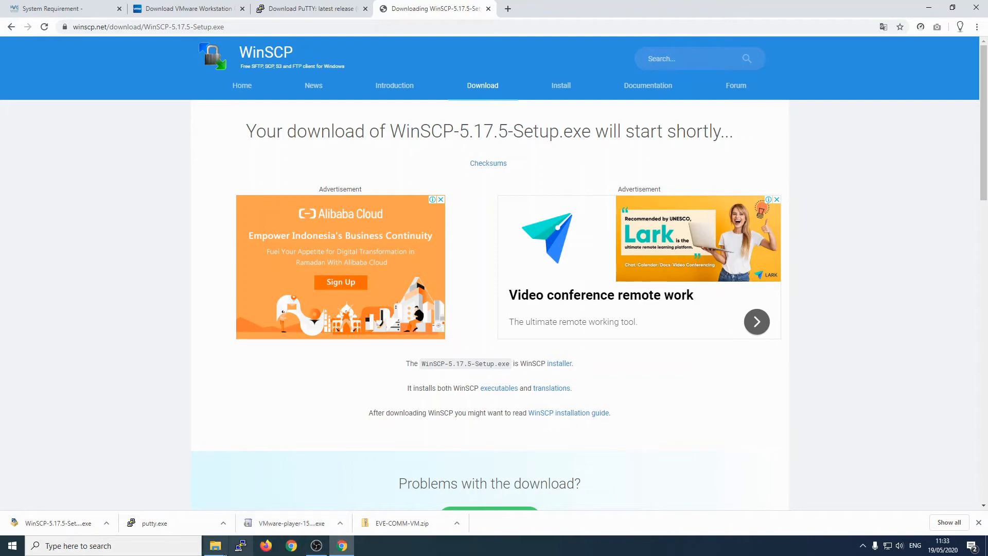
pyautogui.moveTo(224, 551)
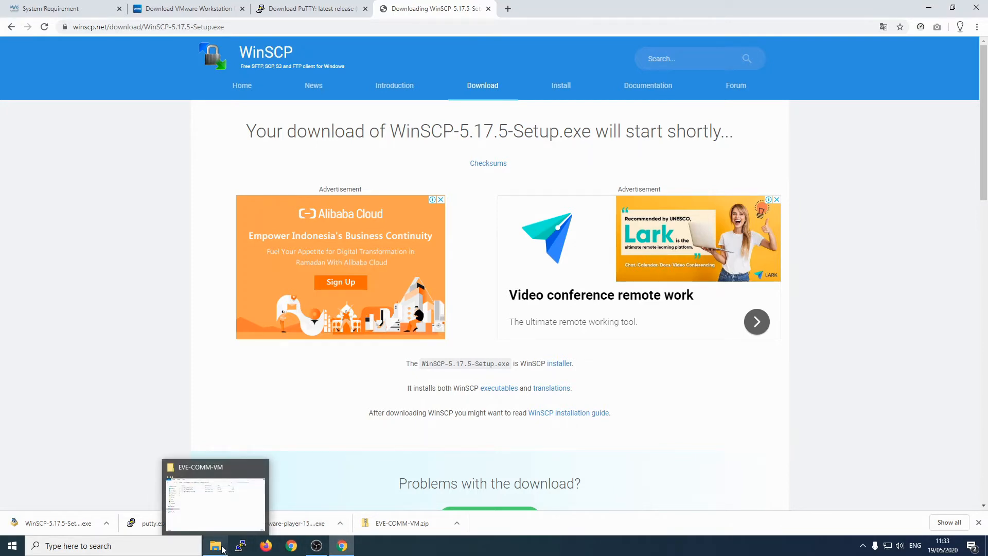
# Step: Browse to Downloads and point out the EVE-COMM-VM zip and folder, VMware, WinSCP and putty files
pyautogui.click(223, 549)
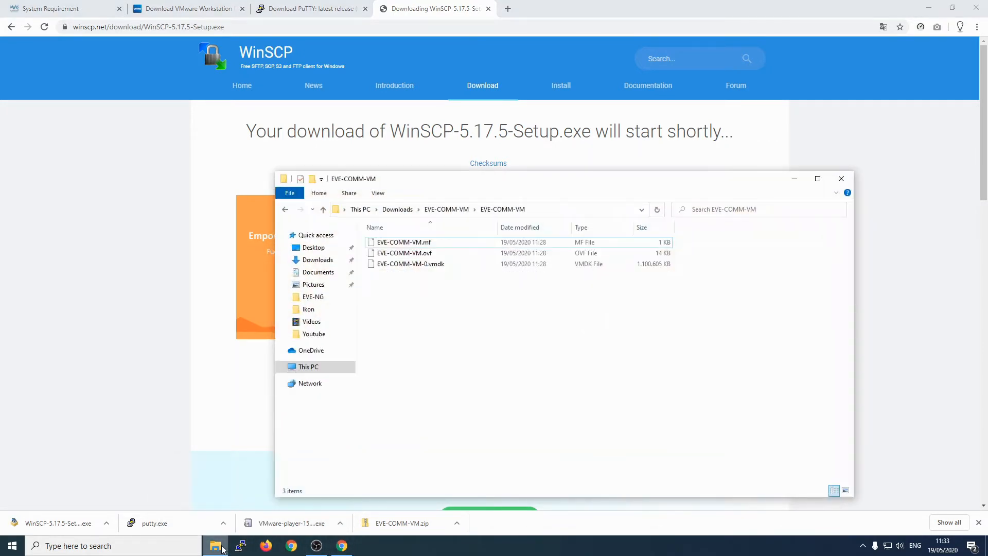
pyautogui.click(397, 209)
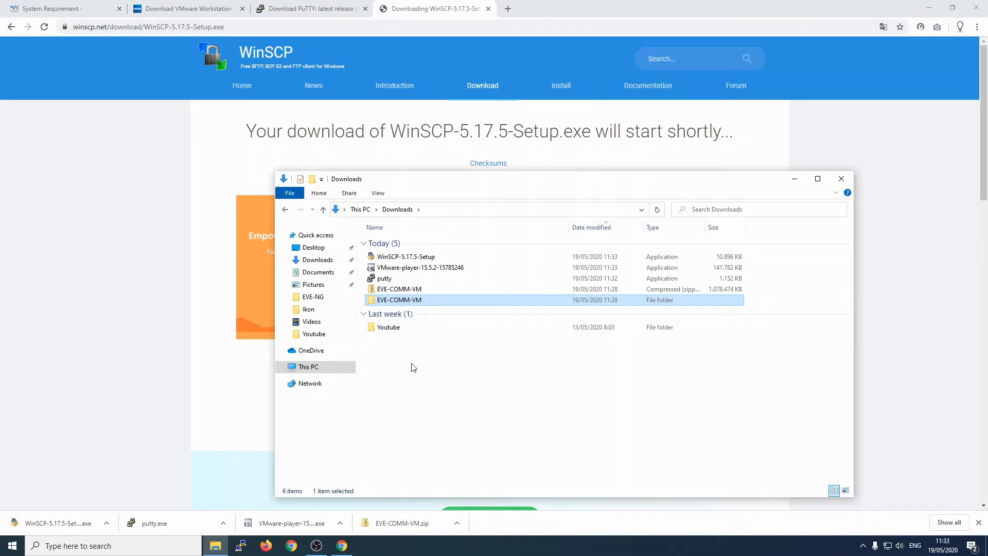
pyautogui.click(432, 370)
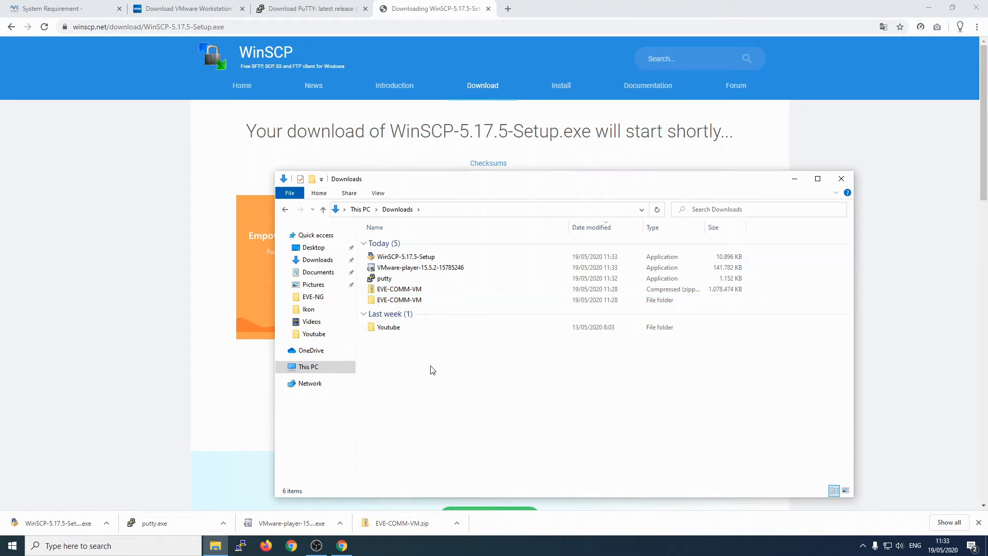
pyautogui.click(413, 291)
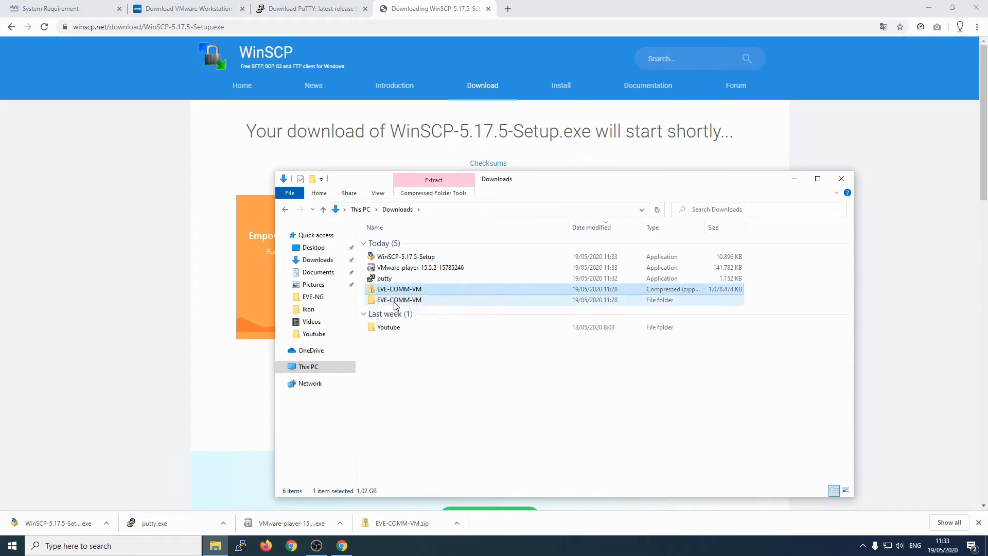
pyautogui.click(395, 301)
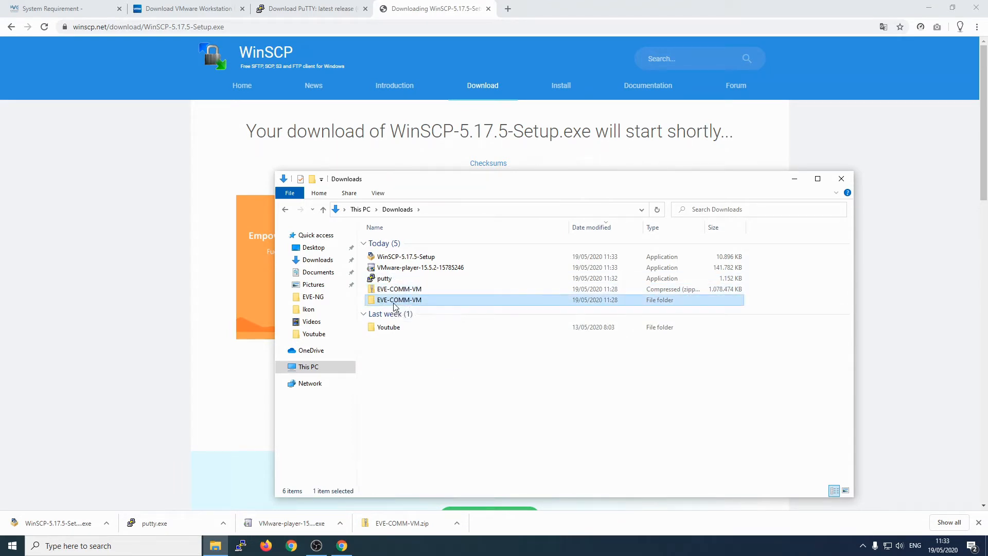
pyautogui.click(397, 268)
pyautogui.click(404, 258)
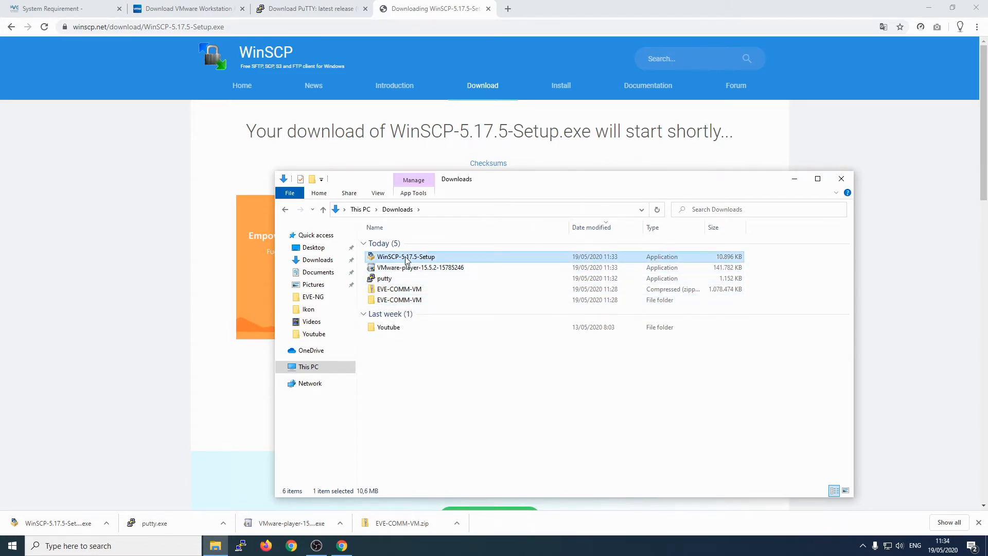
pyautogui.click(384, 280)
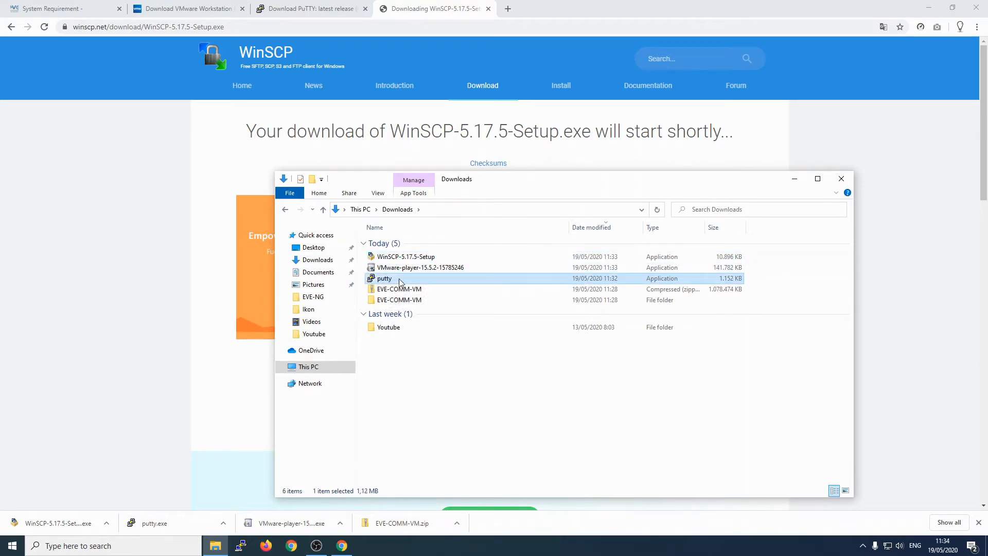
pyautogui.click(466, 362)
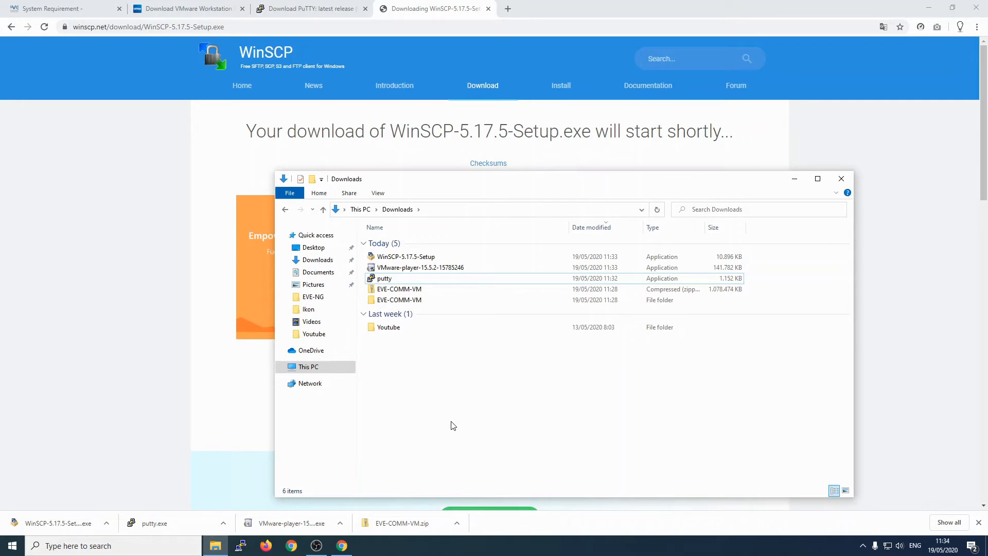
# Step: Run the VMware-player-15.5.2-15785246 installer and minimize the browser
pyautogui.click(412, 272)
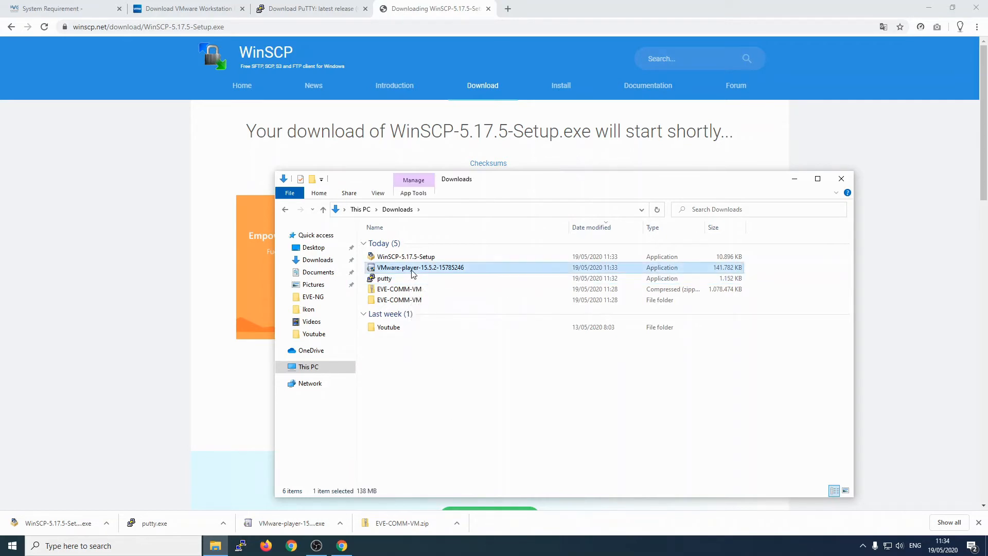
pyautogui.doubleClick(414, 269)
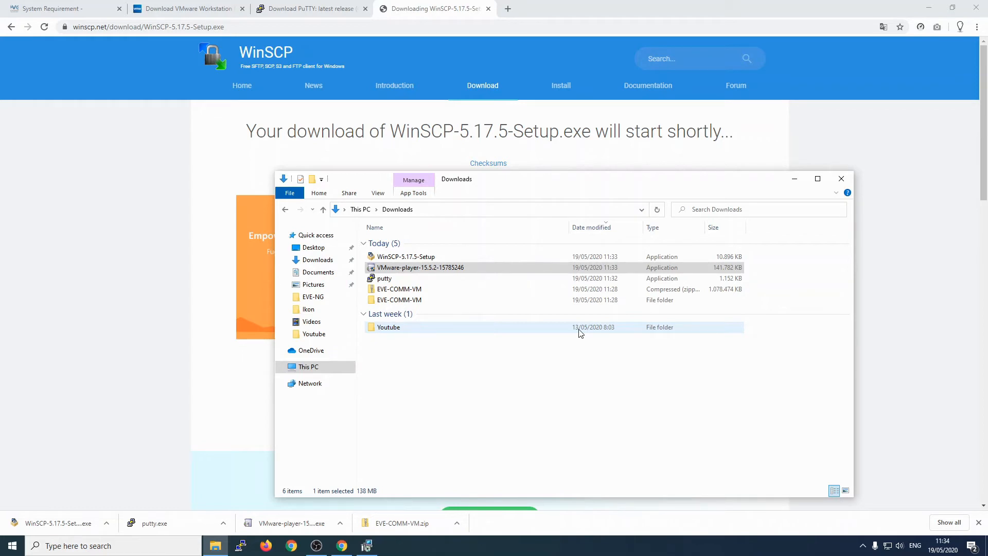
pyautogui.click(929, 7)
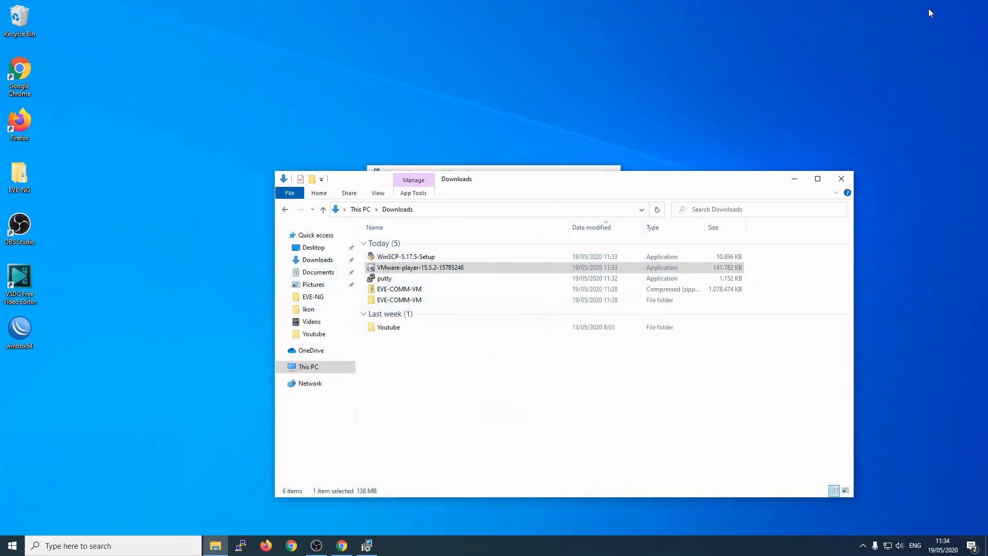
# Step: Install VMware Player: accept the license, opt out of CEIP, keep default location and shortcuts
pyautogui.click(794, 179)
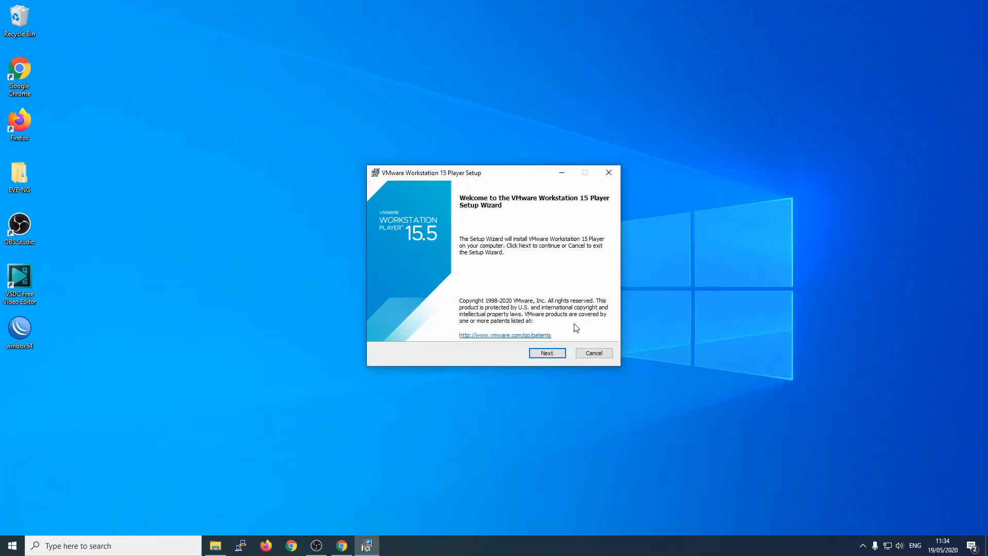
pyautogui.click(545, 352)
pyautogui.click(472, 329)
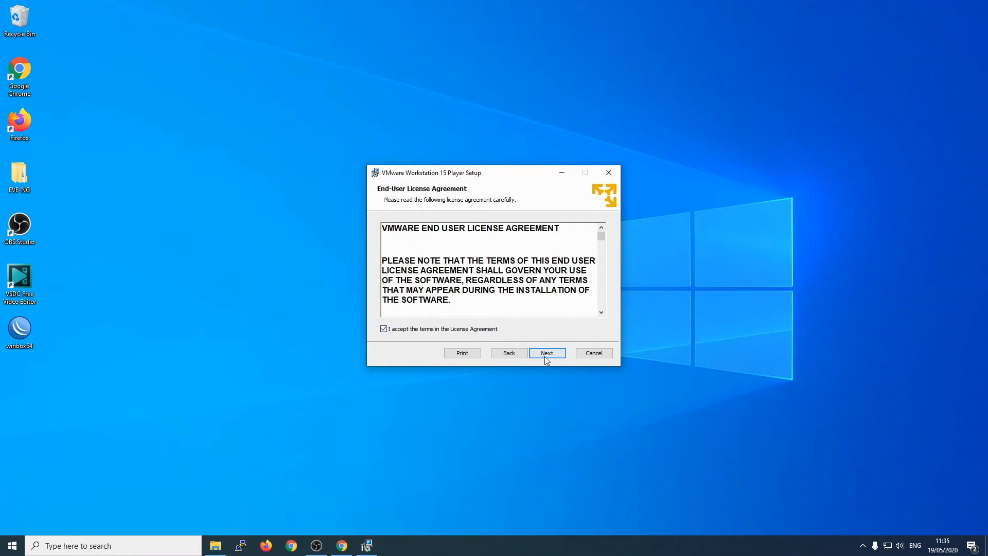
pyautogui.click(546, 353)
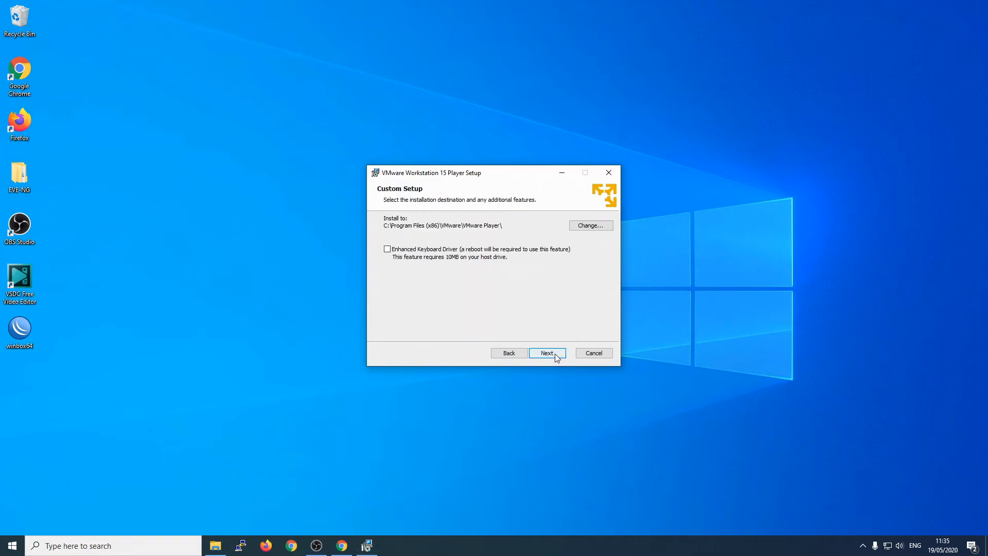
pyautogui.click(555, 353)
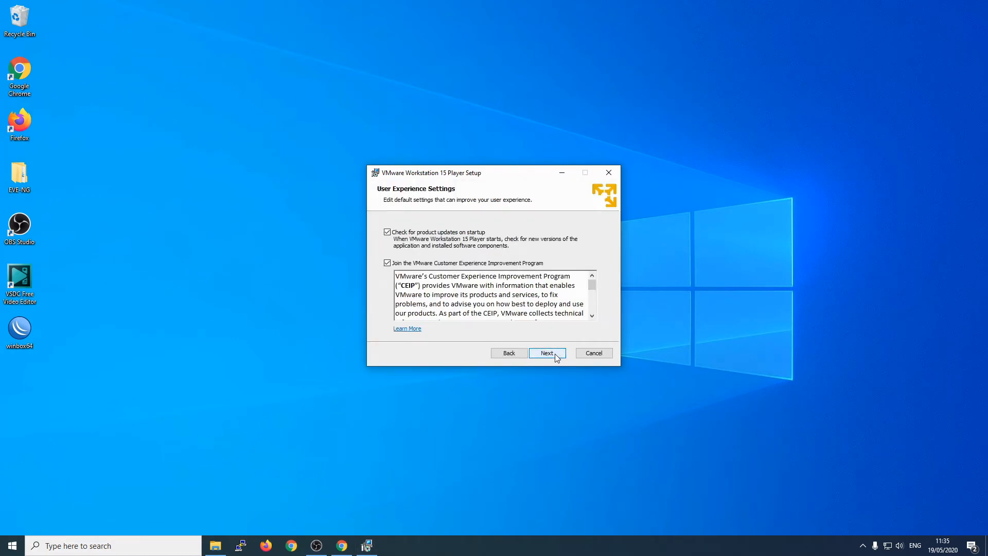
pyautogui.click(439, 267)
pyautogui.click(549, 356)
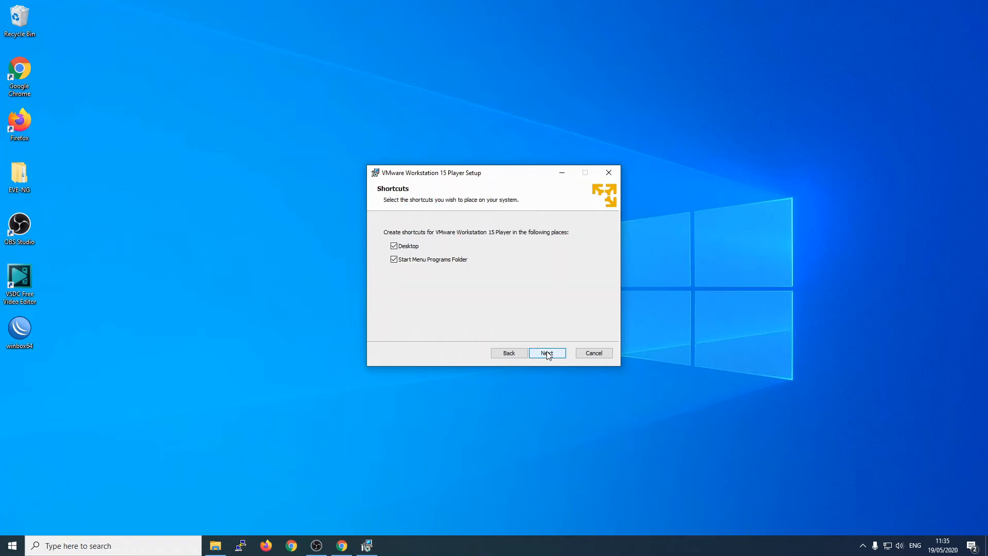
pyautogui.click(548, 354)
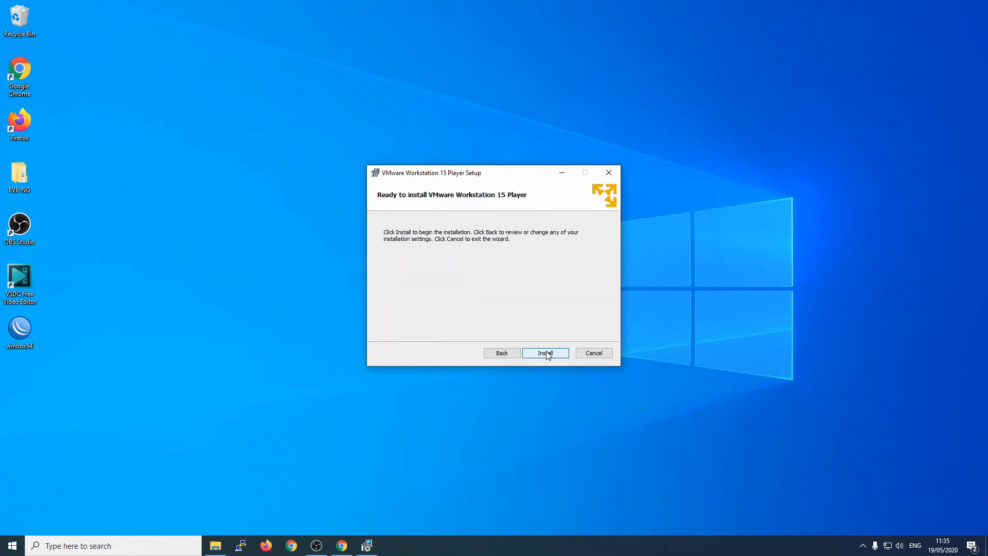
pyautogui.click(547, 354)
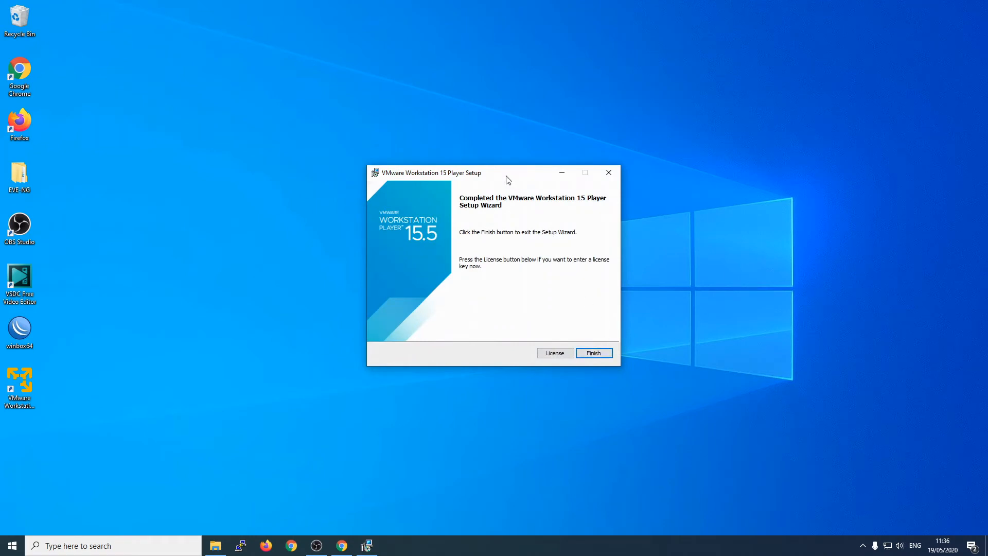
# Step: Finish setup, launch VMware Workstation 15 Player from its desktop shortcut, and move it to the top
pyautogui.click(593, 354)
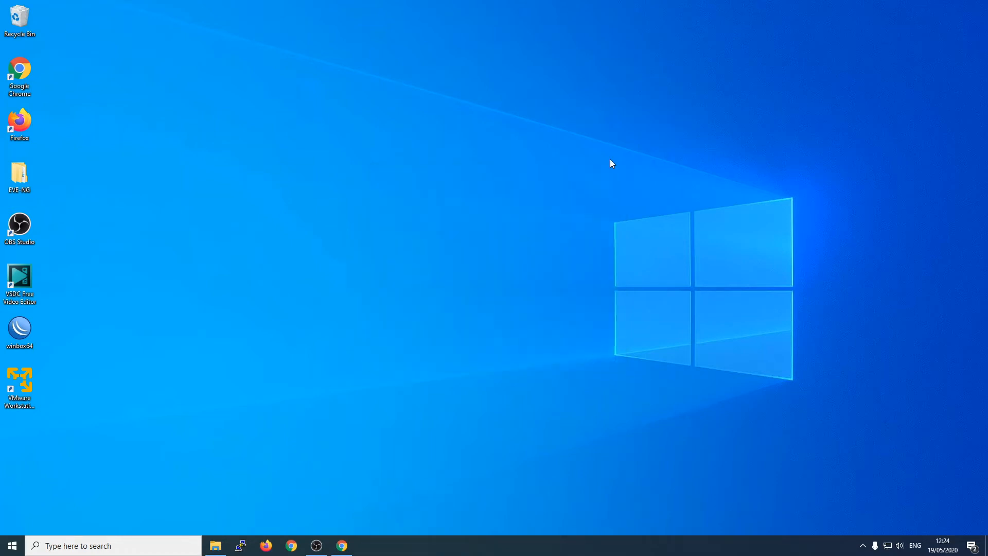
pyautogui.click(11, 391)
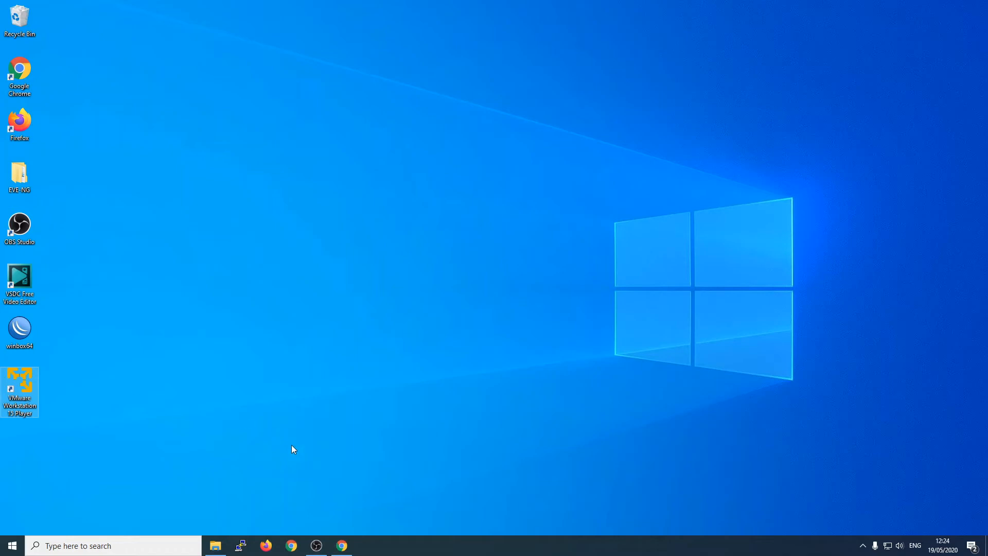
pyautogui.click(296, 423)
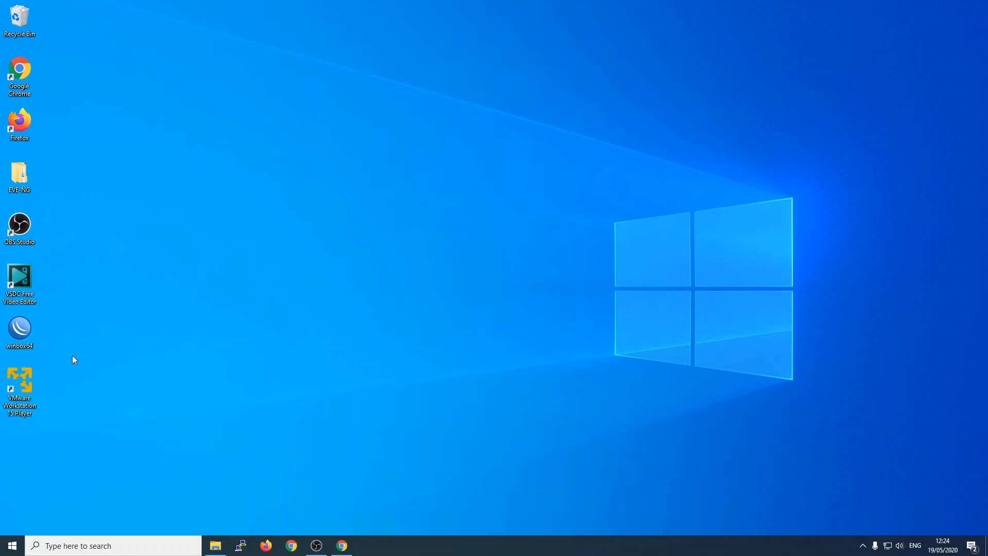
pyautogui.click(14, 396)
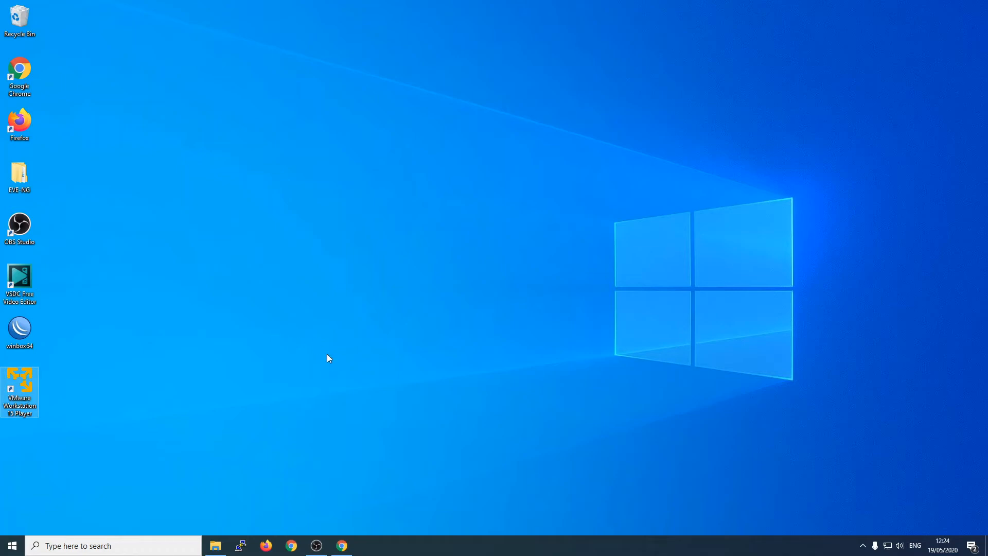
pyautogui.press('Return')
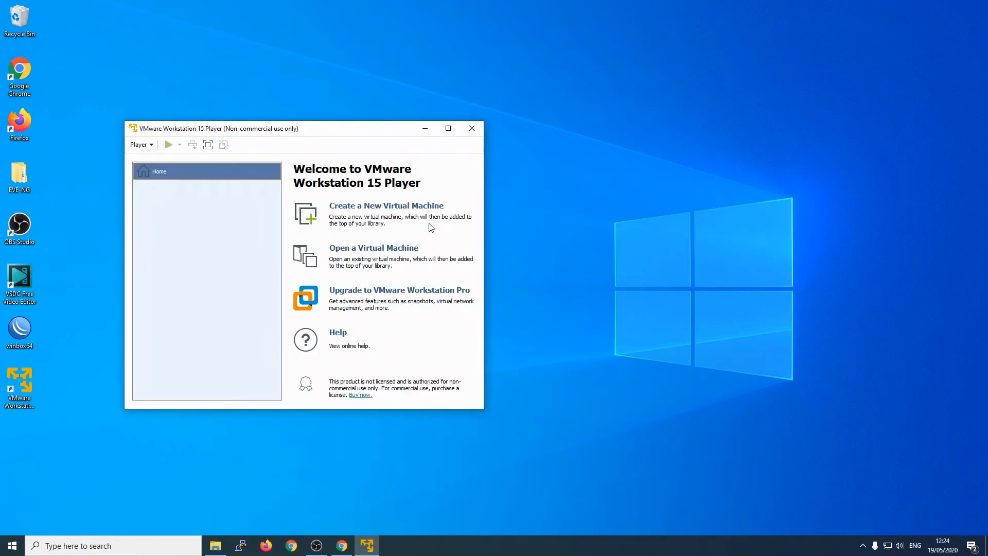
pyautogui.moveTo(366, 131); pyautogui.dragTo(381, 29)
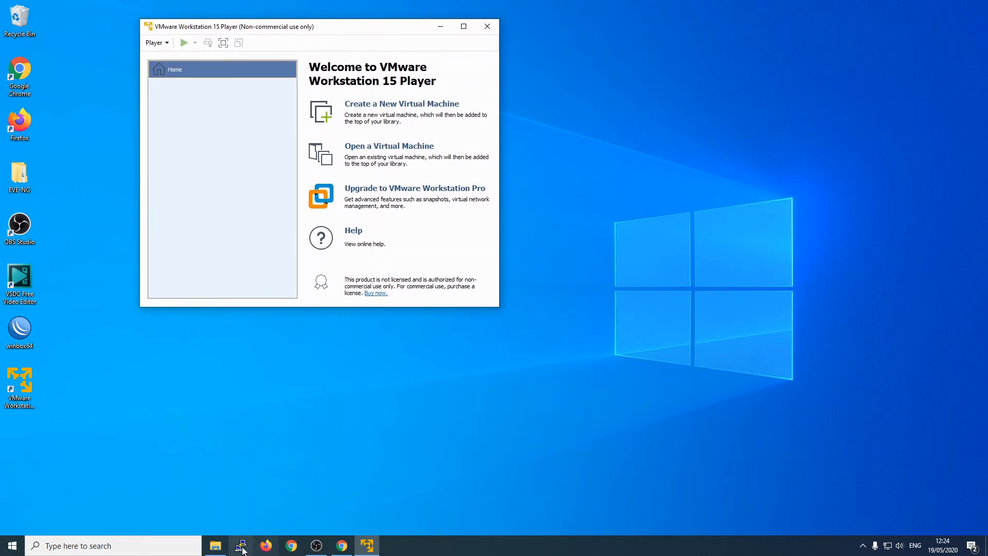
# Step: Open File Explorer at Downloads\EVE-COMM-VM\EVE-COMM-VM in the top-right of the screen
pyautogui.click(216, 551)
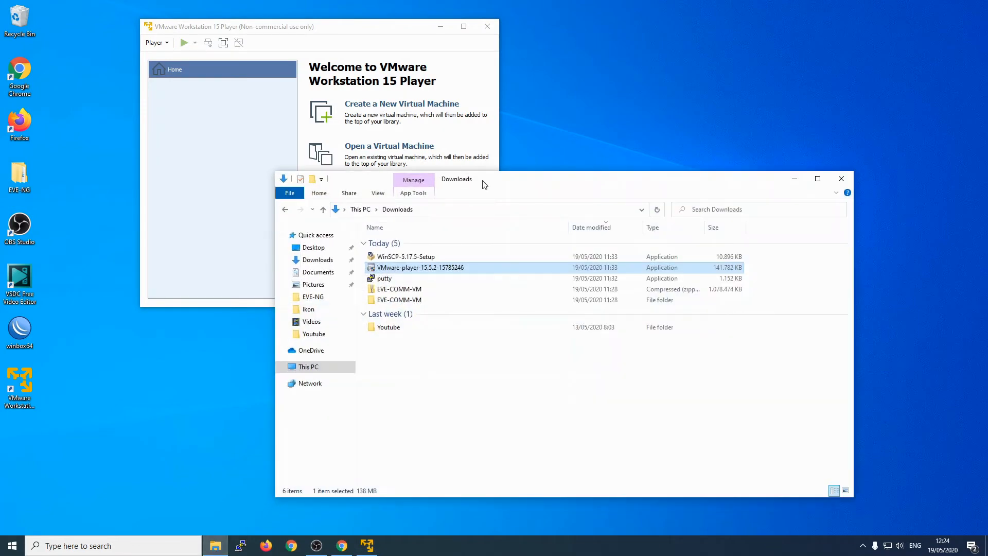
pyautogui.moveTo(483, 186); pyautogui.dragTo(716, 33)
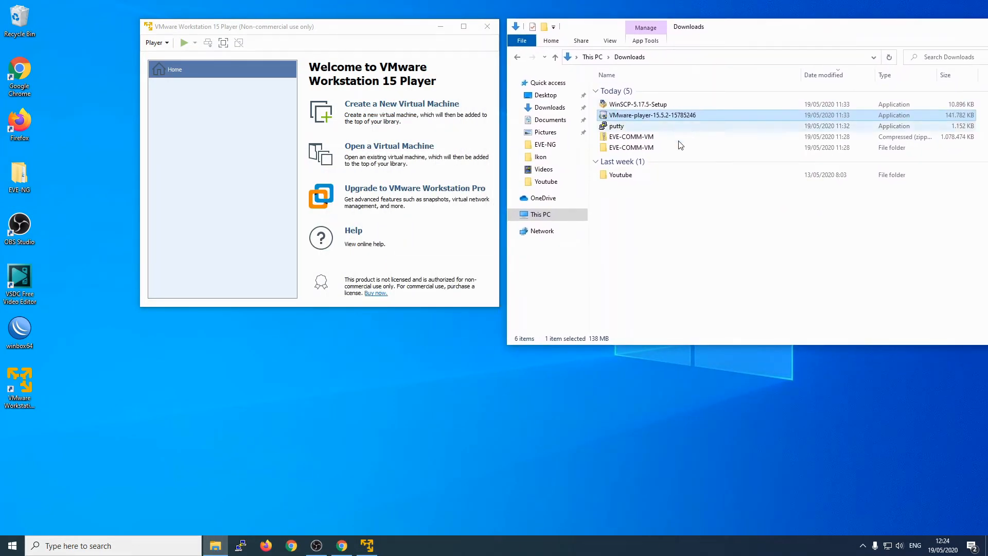
pyautogui.doubleClick(638, 149)
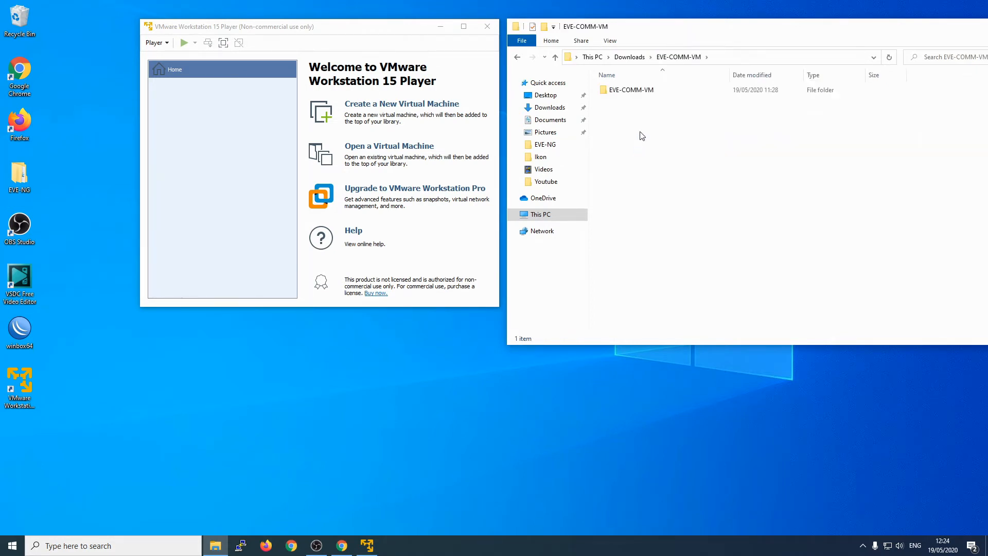
pyautogui.doubleClick(643, 91)
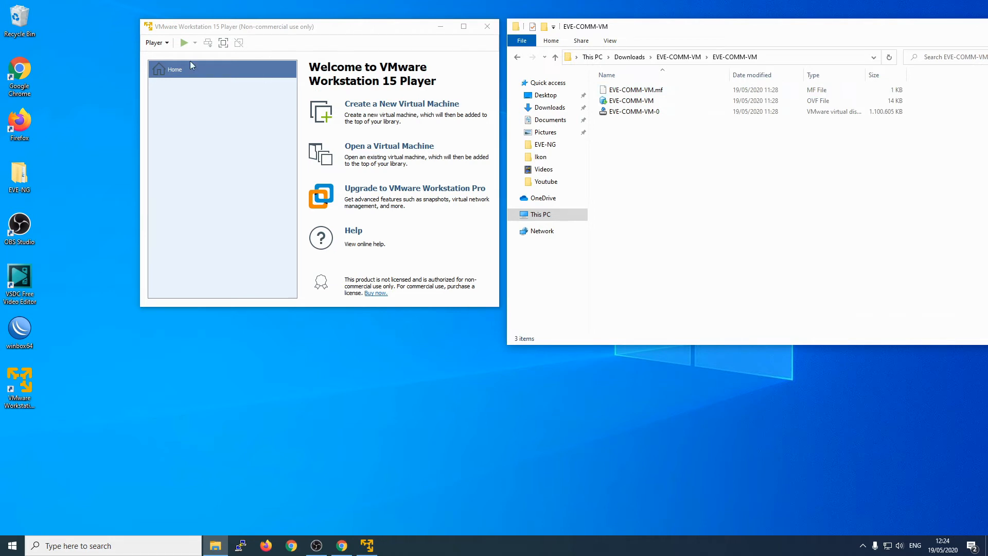
# Step: Show the Player menu's File submenu in VMware Player
pyautogui.click(155, 44)
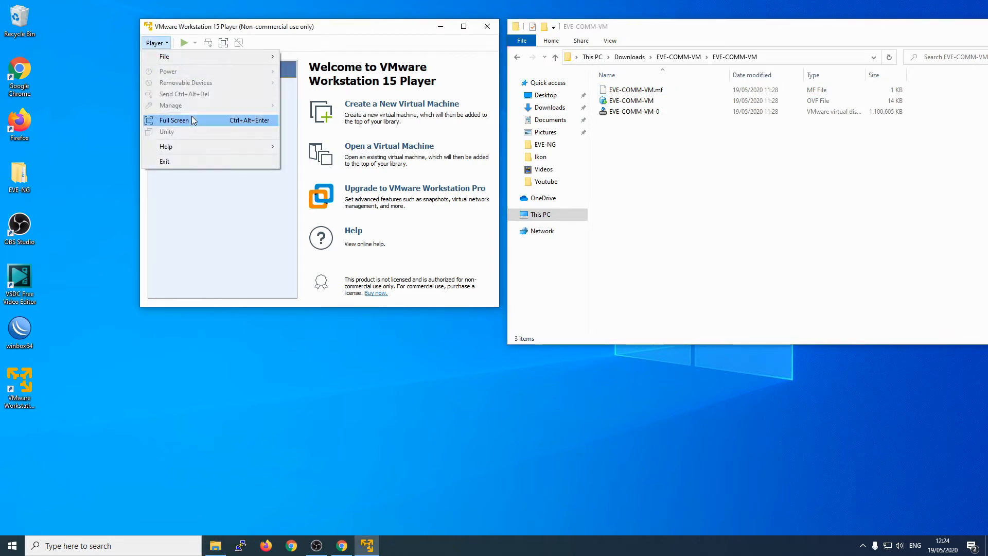
pyautogui.click(199, 33)
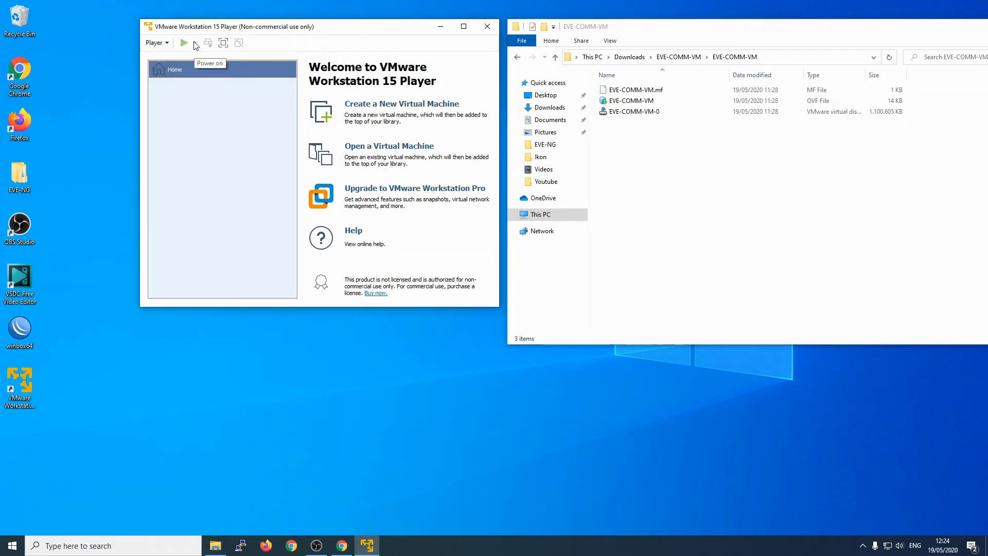
pyautogui.click(157, 42)
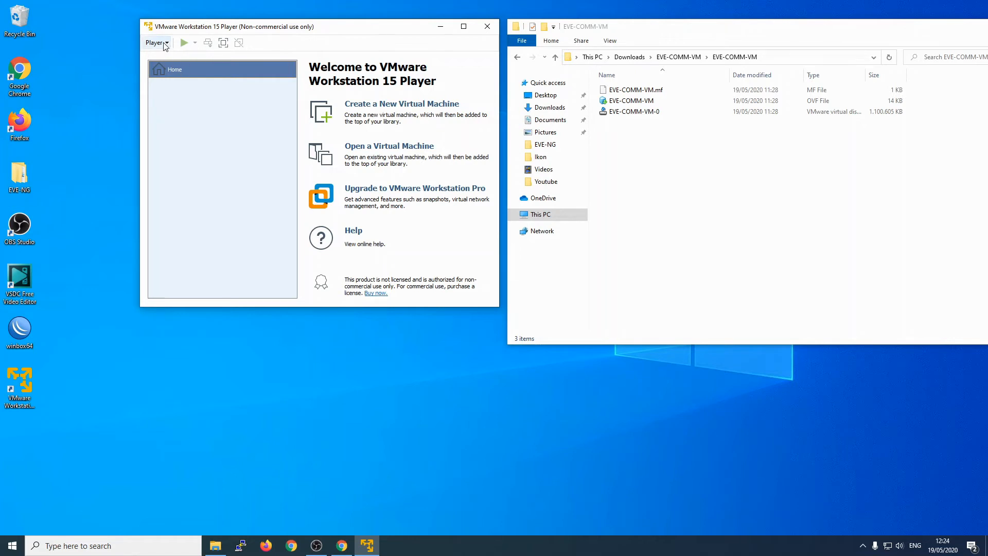
pyautogui.moveTo(185, 58)
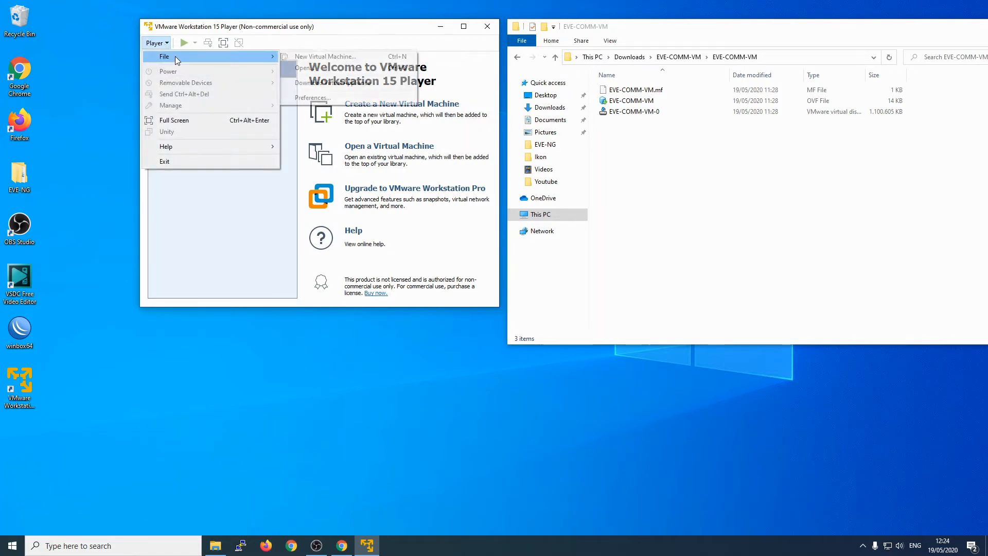
# Step: Open EVE-COMM-VM.ovf from Downloads\EVE-COMM-VM\EVE-COMM-VM via Player > File > Open…
pyautogui.click(323, 68)
pyautogui.moveTo(294, 68); pyautogui.dragTo(289, 234)
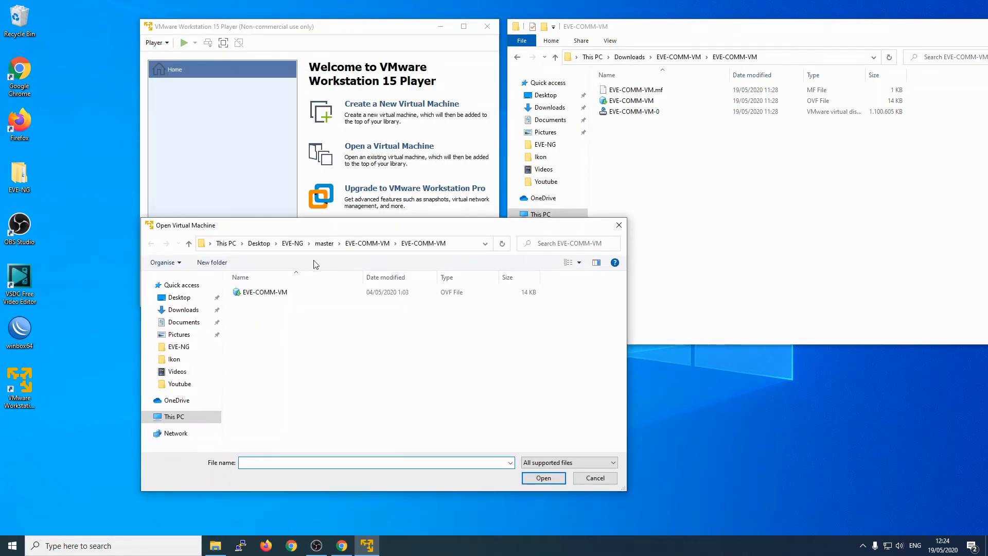
pyautogui.click(330, 248)
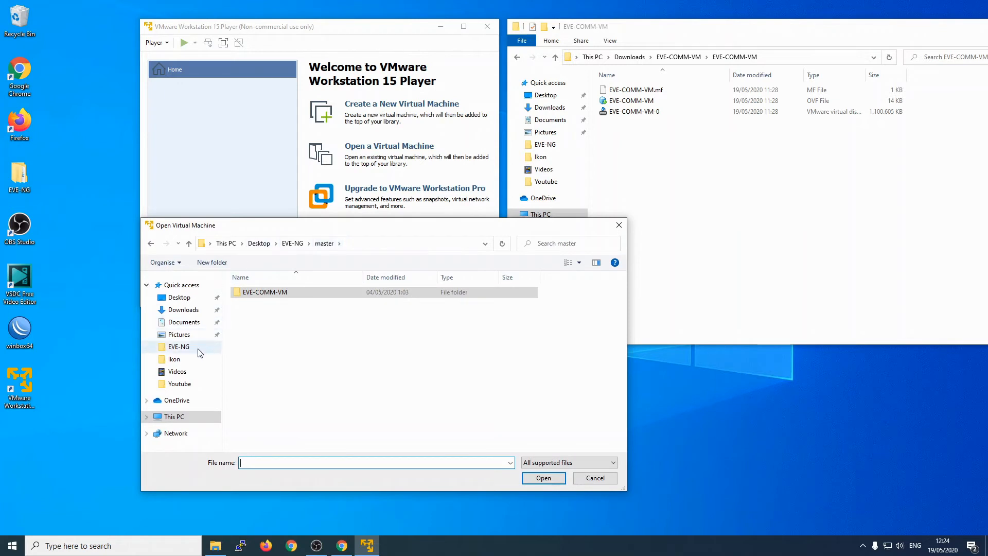
pyautogui.click(186, 318)
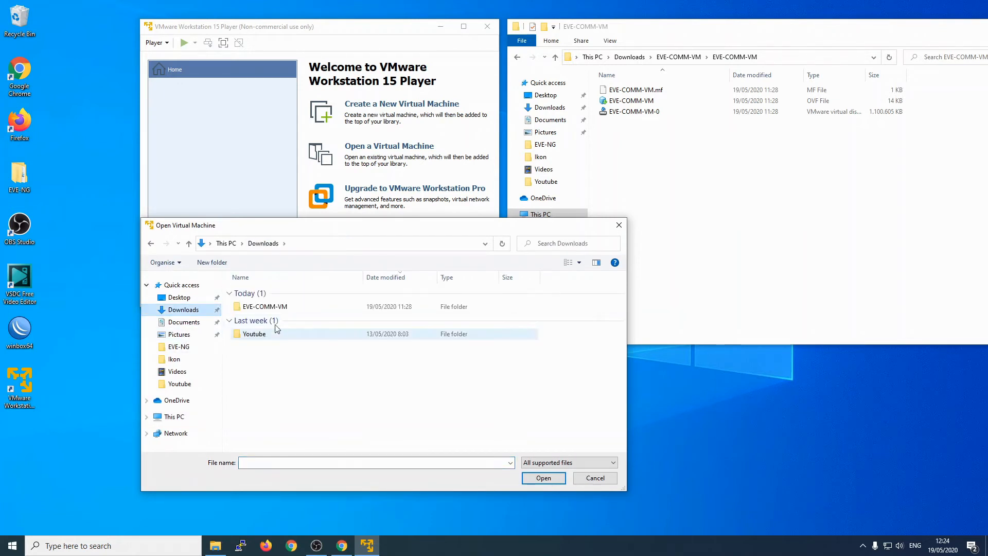
pyautogui.click(271, 308)
pyautogui.doubleClick(272, 308)
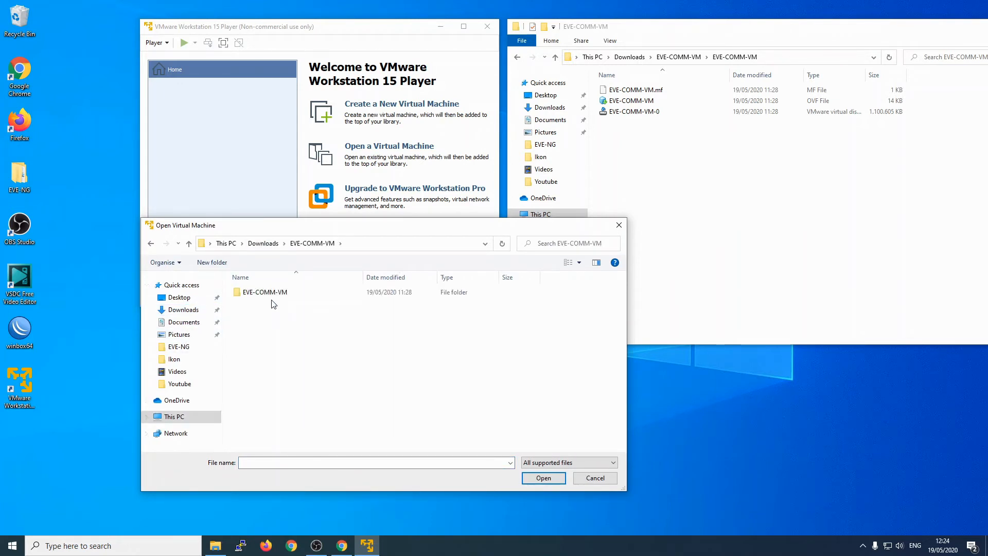
pyautogui.doubleClick(272, 298)
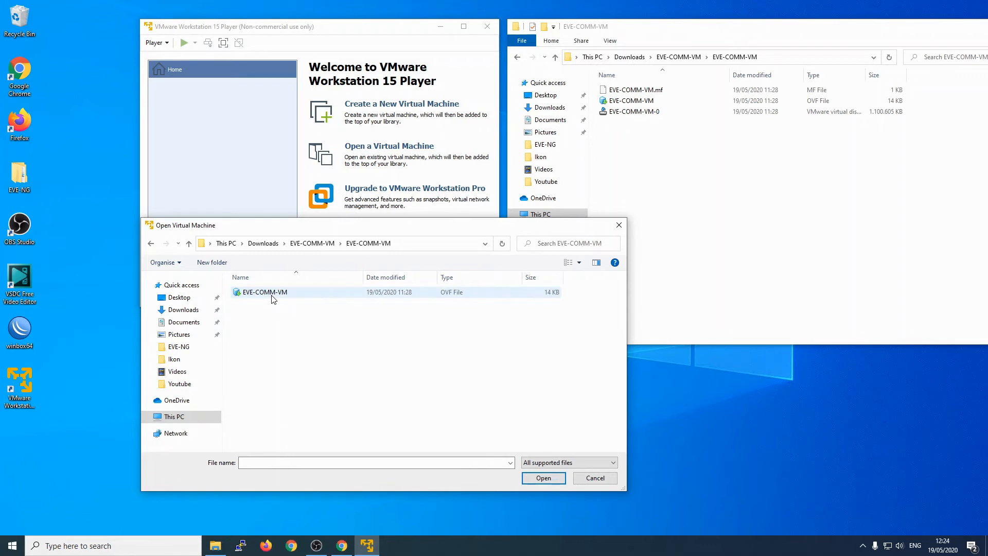
pyautogui.click(357, 294)
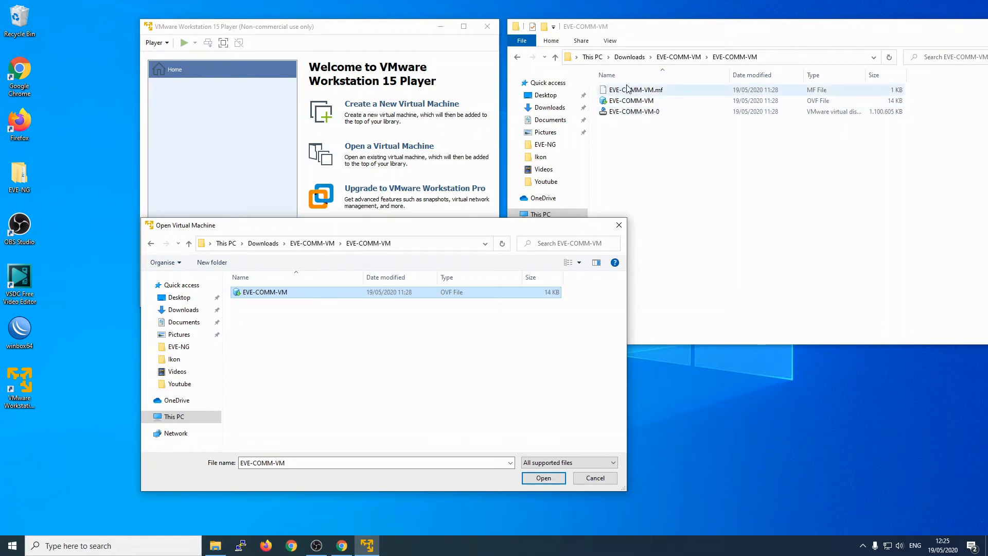
pyautogui.click(541, 480)
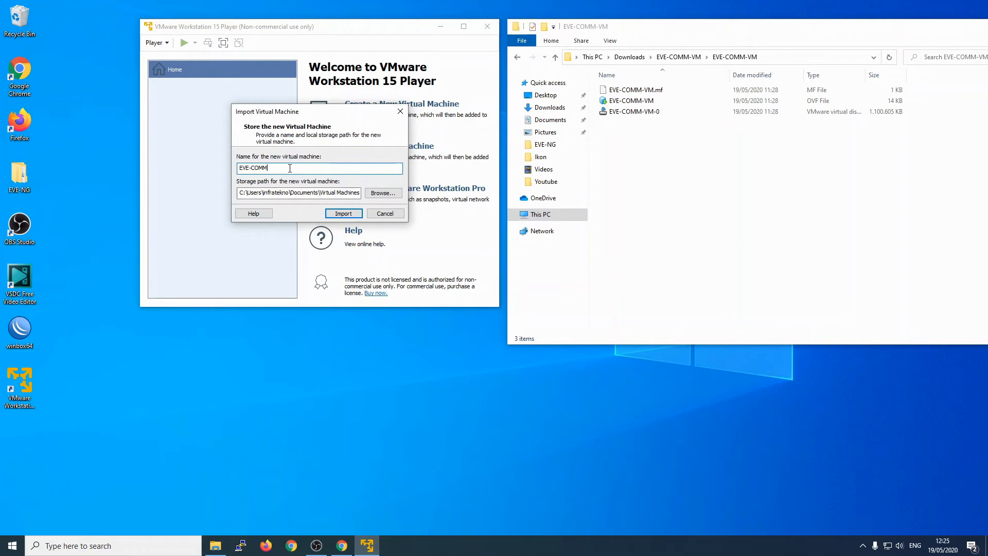
# Step: Rename the imported virtual machine to EVE-Research and import it
pyautogui.press('BackSpace')
pyautogui.press('BackSpace')
pyautogui.press('BackSpace')
pyautogui.press('BackSpace')
pyautogui.press('BackSpace')
pyautogui.write('-Resea')
pyautogui.click(344, 213)
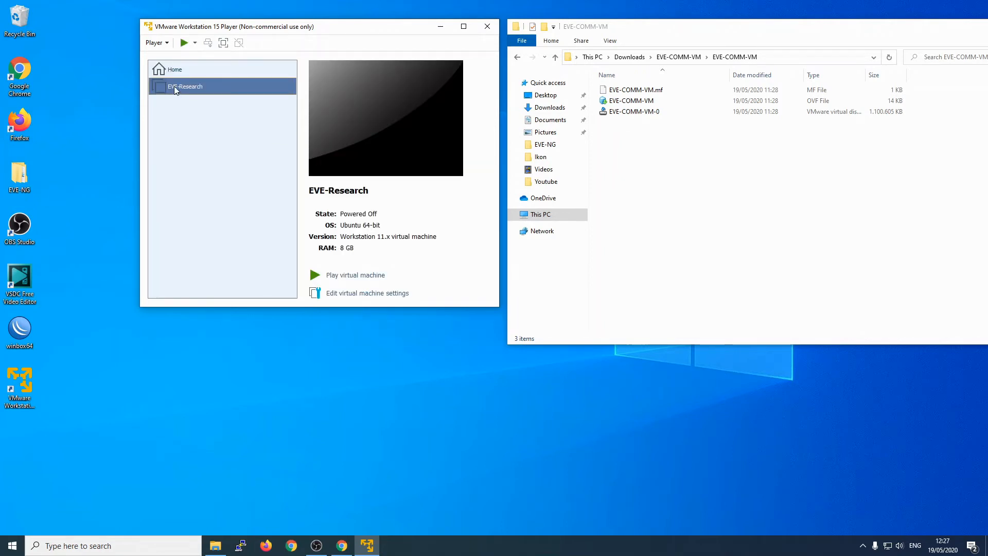
# Step: Select EVE-Research and open its virtual machine settings, positioned lower on screen
pyautogui.click(200, 75)
pyautogui.click(202, 85)
pyautogui.click(350, 294)
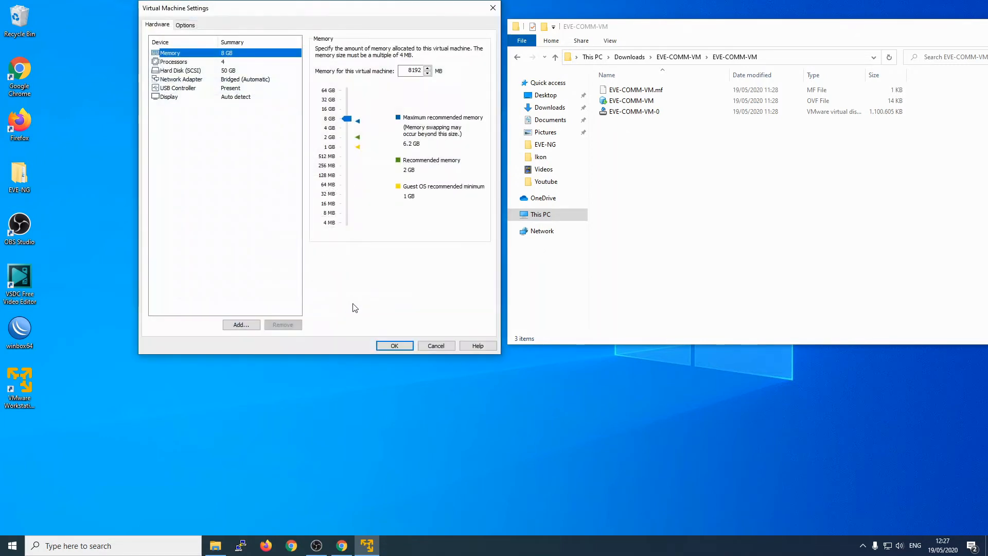
pyautogui.moveTo(310, 9); pyautogui.dragTo(311, 139)
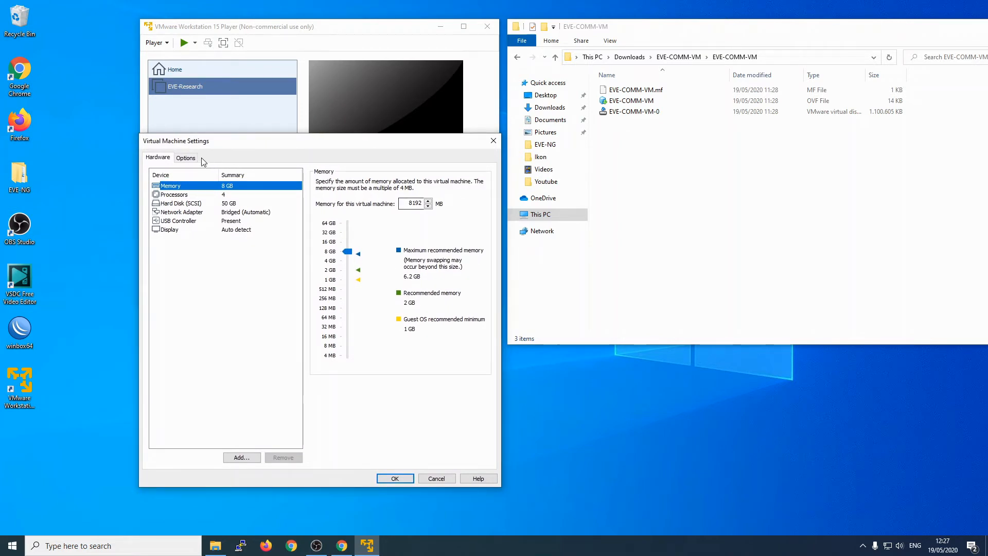
pyautogui.moveTo(206, 146); pyautogui.dragTo(206, 193)
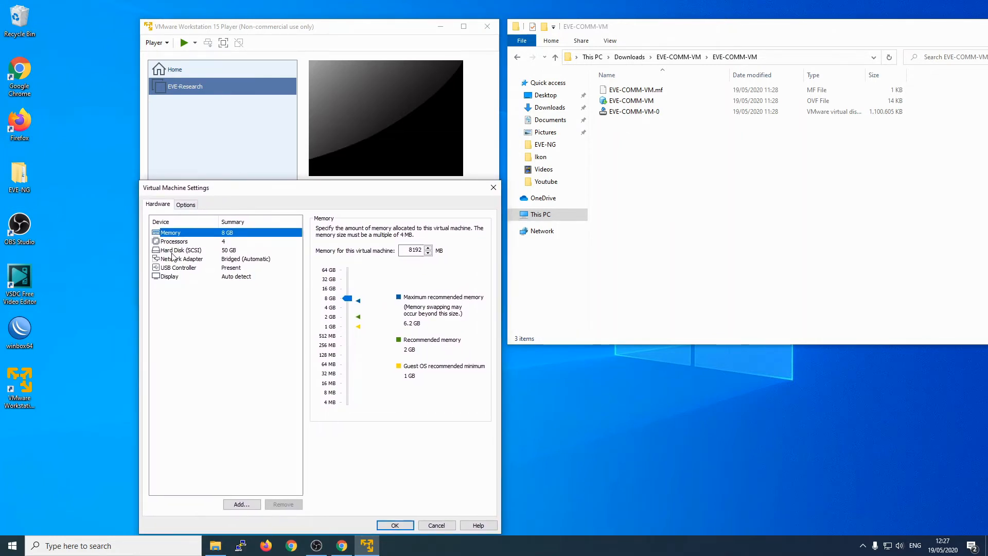
pyautogui.moveTo(272, 191)
pyautogui.mouseDown()
pyautogui.moveTo(275, 230)
pyautogui.moveTo(271, 185)
pyautogui.mouseUp()
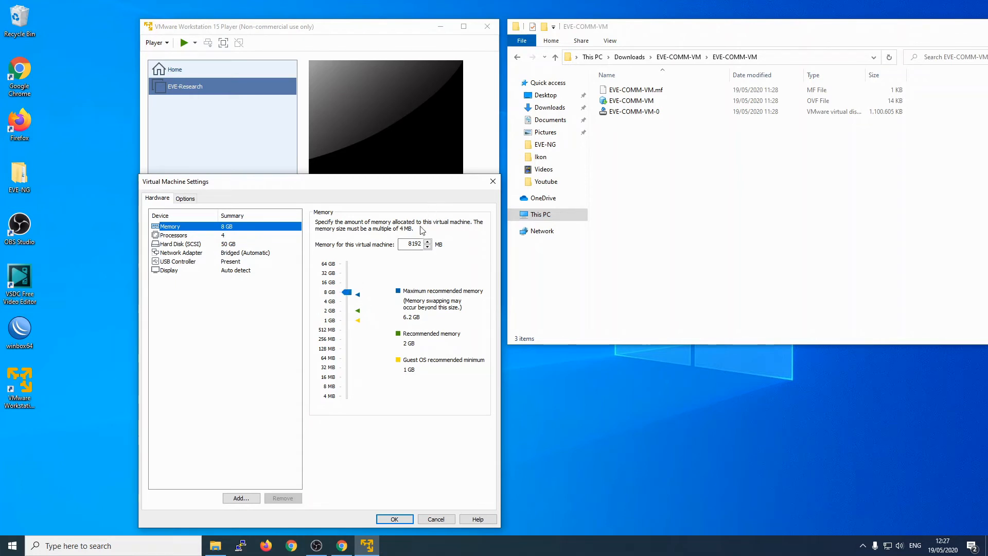
# Step: Set memory to 4000 MB and processor cores to 2
pyautogui.doubleClick(412, 244)
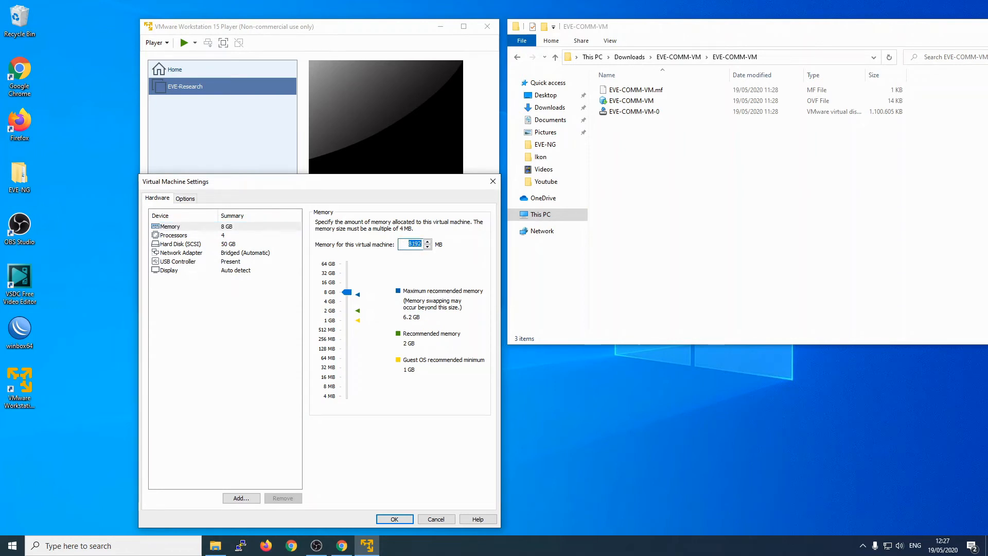
pyautogui.write('4000')
pyautogui.click(237, 323)
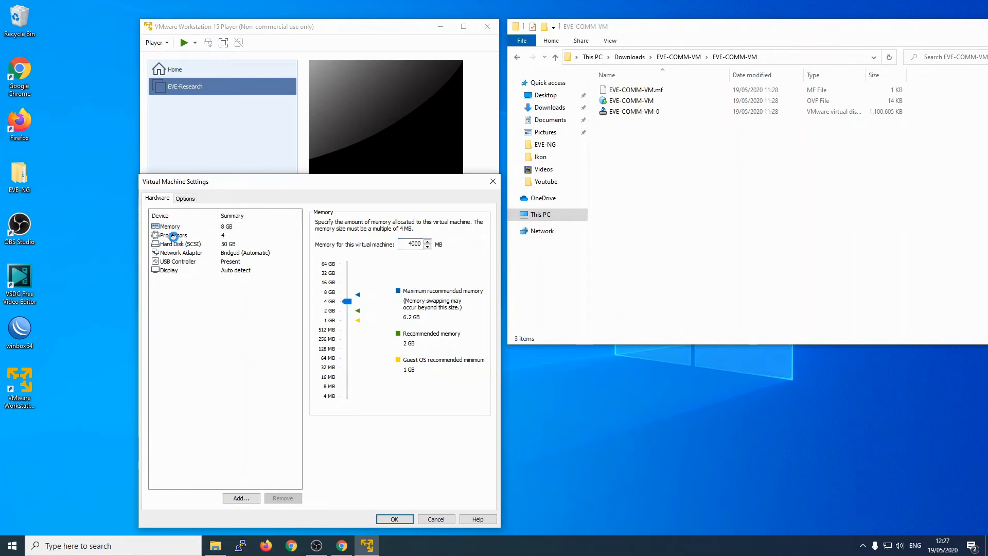
pyautogui.click(173, 235)
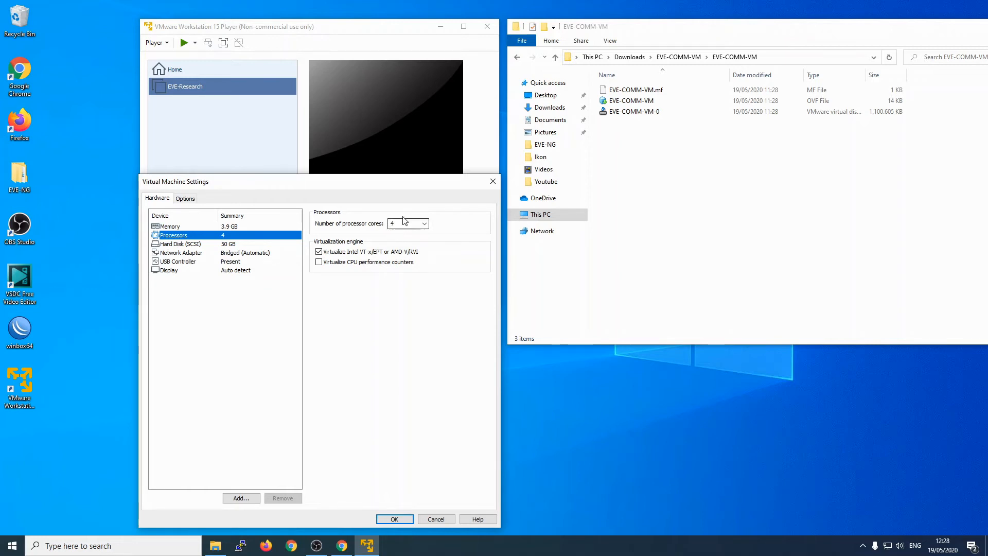
pyautogui.click(424, 226)
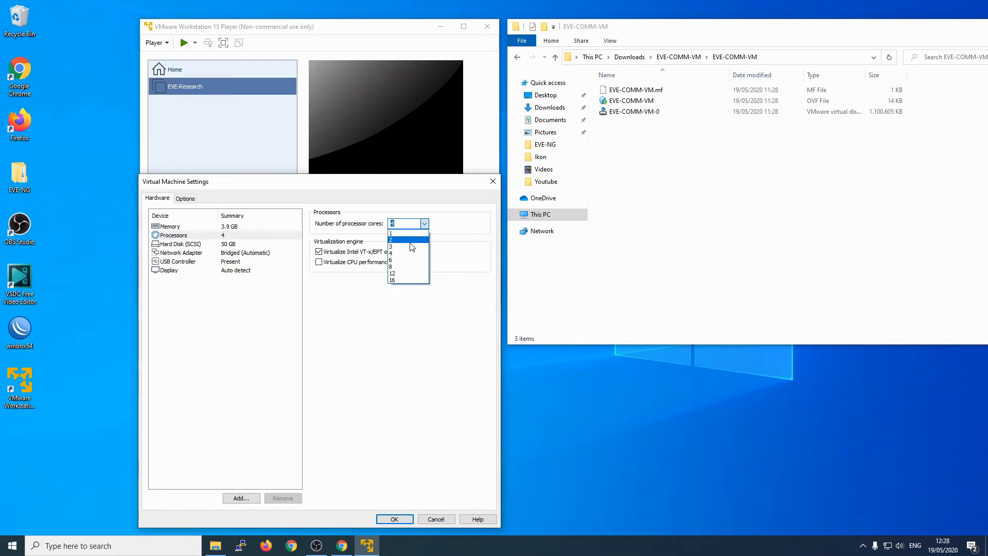
pyautogui.click(411, 243)
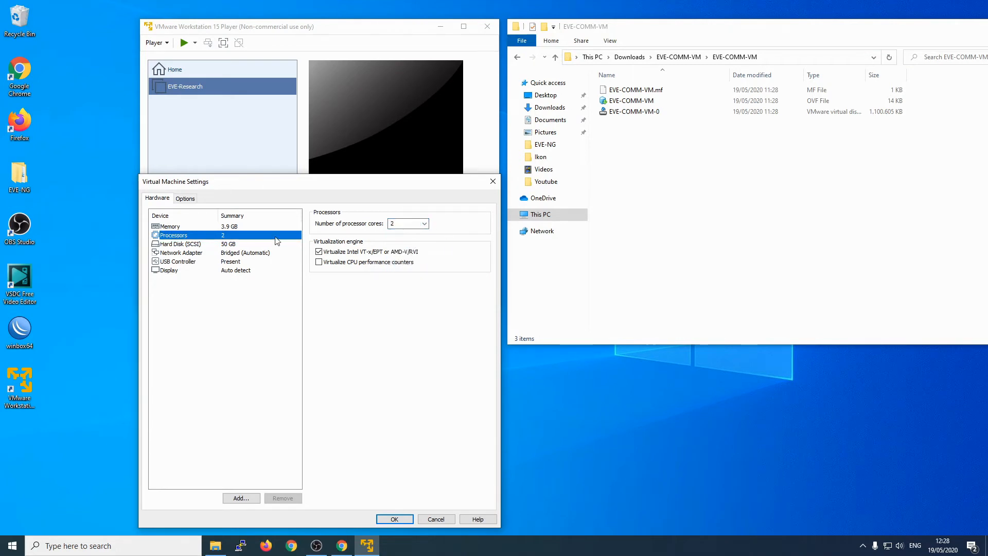
# Step: Review the hard disk, network adapter, USB controller and display settings
pyautogui.click(209, 246)
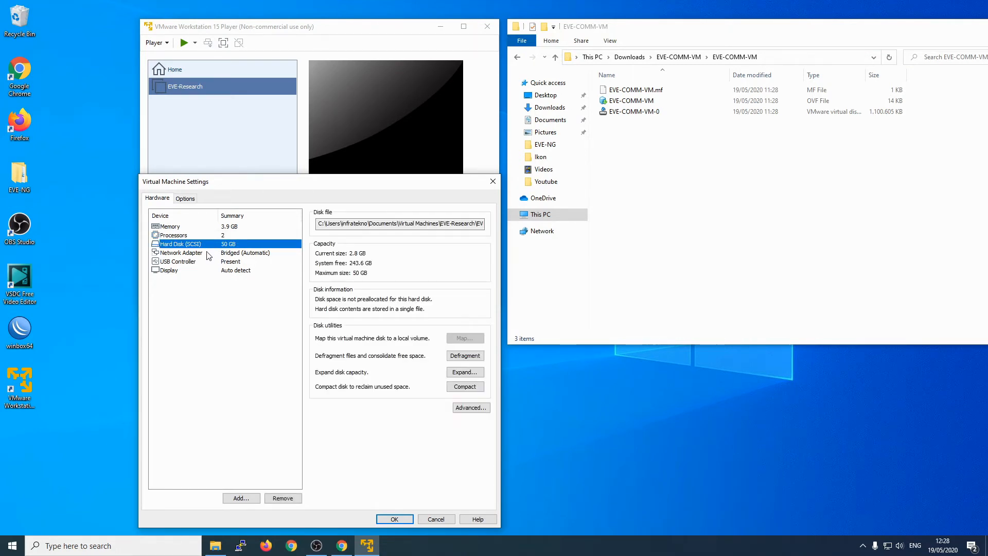
pyautogui.click(205, 252)
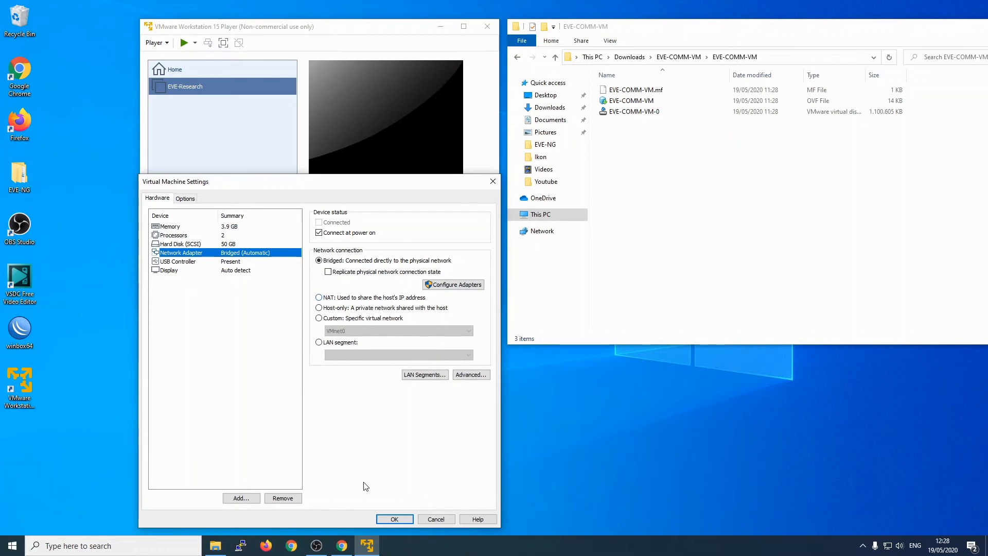
pyautogui.click(194, 264)
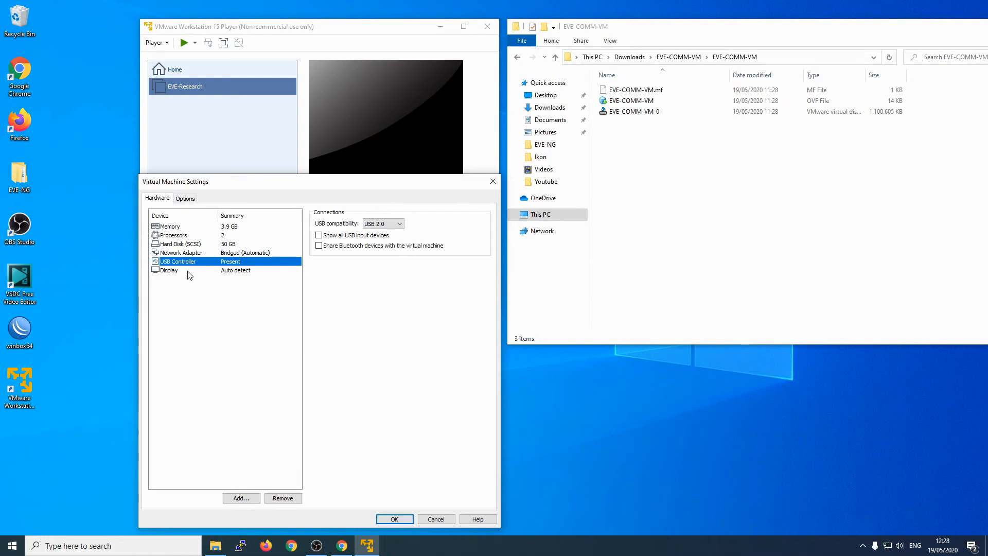
pyautogui.click(193, 270)
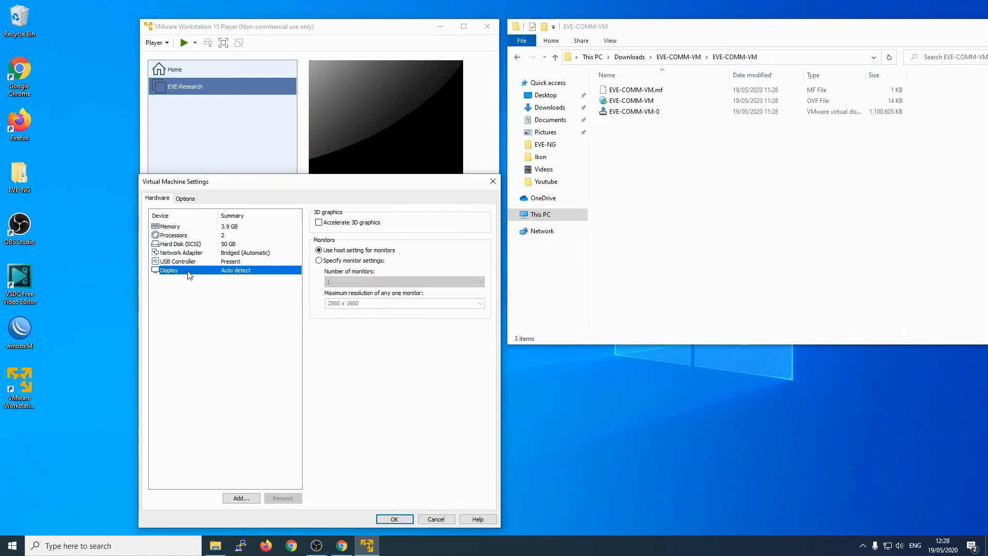
# Step: Save the settings, power on EVE-Research, and minimise File Explorer
pyautogui.click(395, 518)
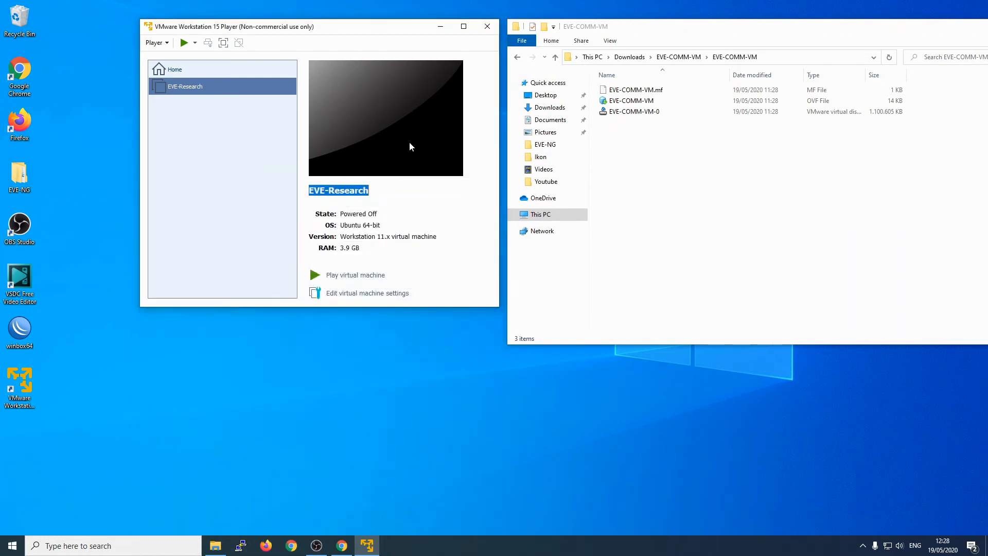
pyautogui.click(363, 278)
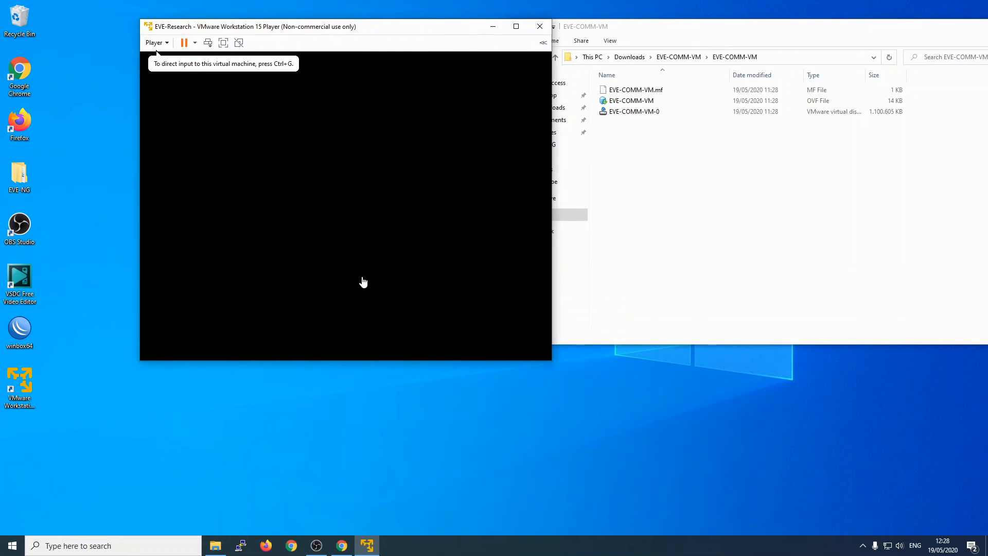
pyautogui.moveTo(670, 25); pyautogui.dragTo(570, 52)
pyautogui.click(928, 54)
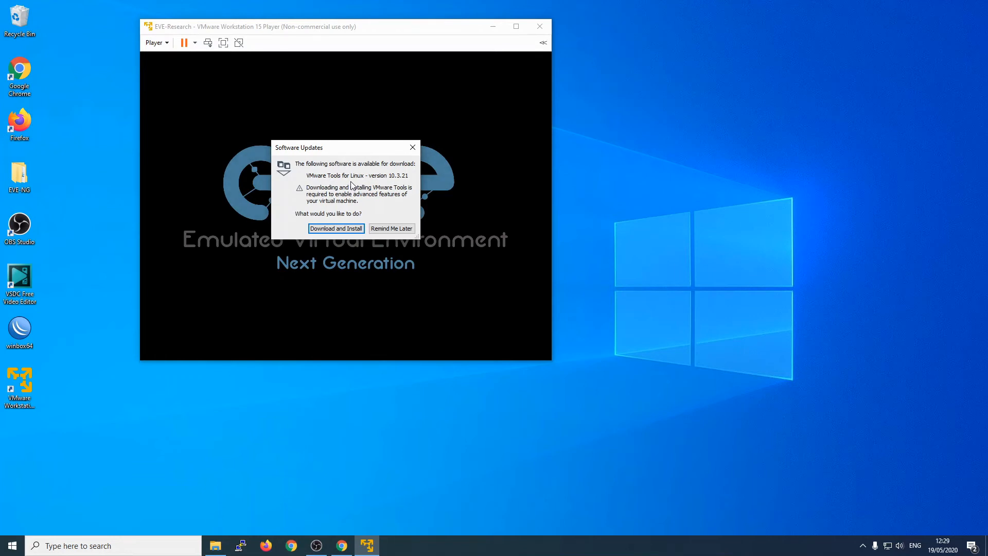
# Step: Download VMware Tools for Linux, then log in to the EVE-NG console as root with the default password
pyautogui.click(337, 229)
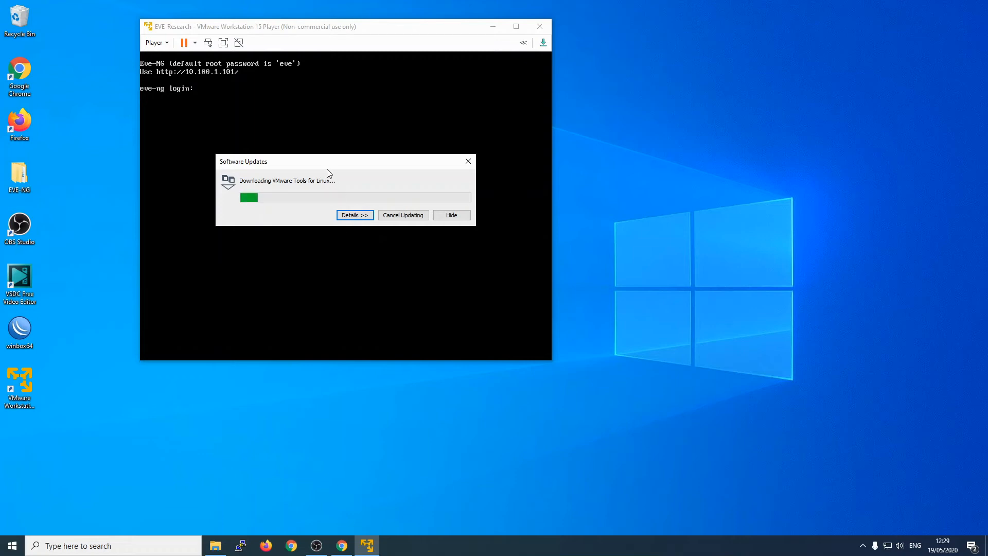
pyautogui.moveTo(328, 165); pyautogui.dragTo(671, 63)
pyautogui.click(265, 96)
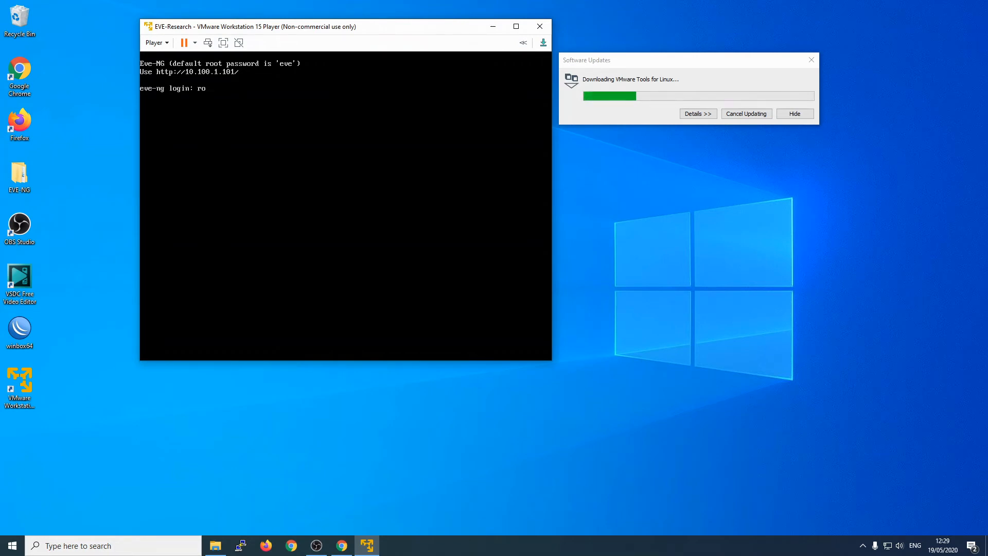
pyautogui.write('ot')
pyautogui.press('Return')
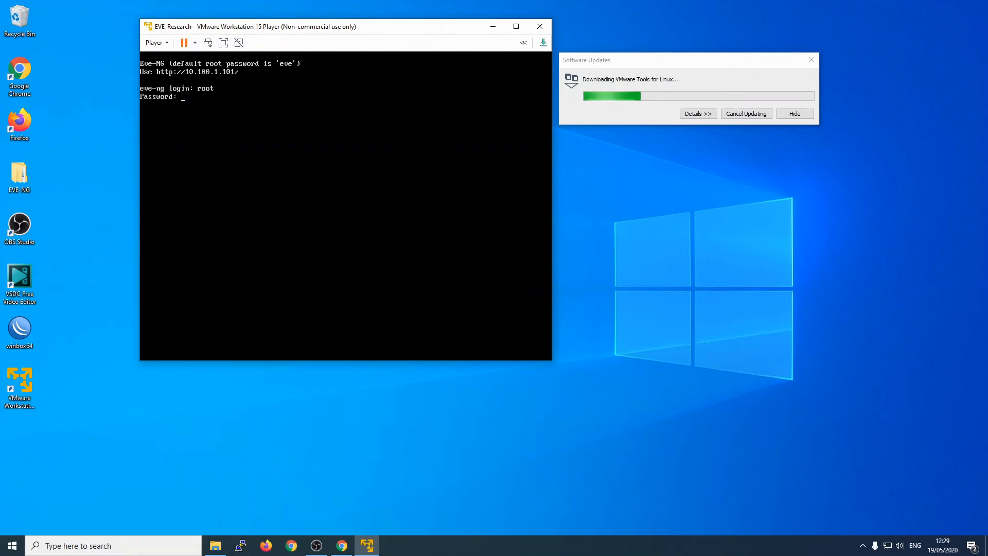
pyautogui.press('Return')
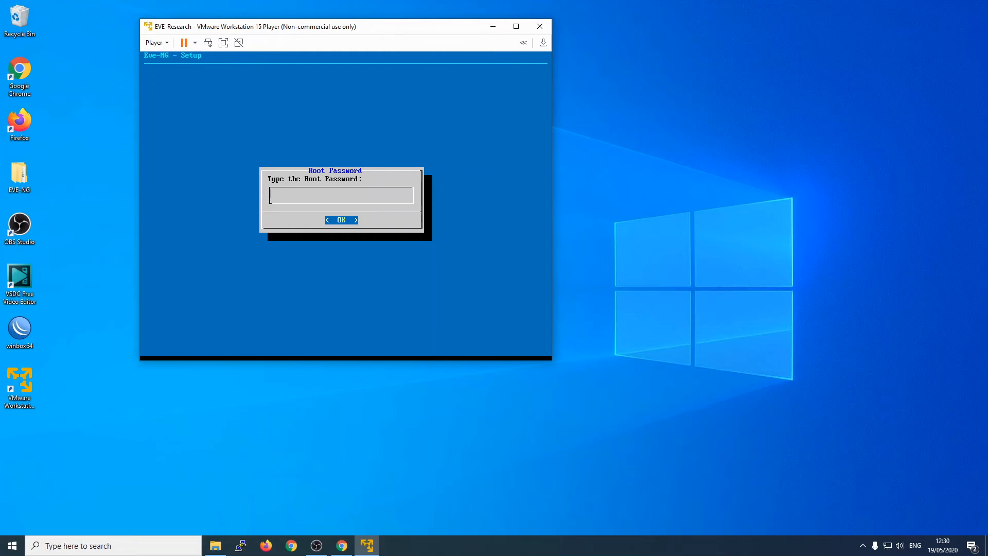
# Step: Confirm the new root password and change the hostname to eve-research
pyautogui.press('Return')
pyautogui.press('Return')
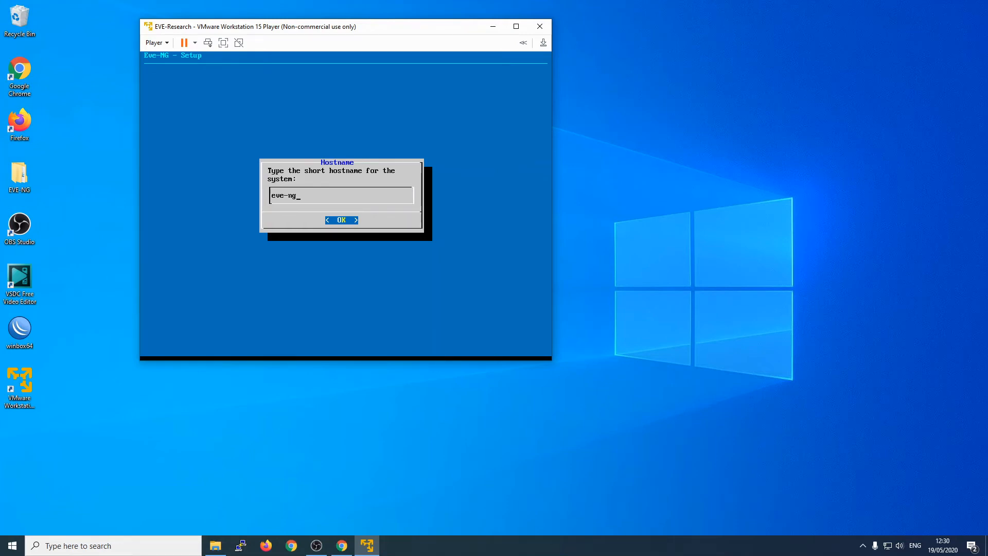
pyautogui.press('BackSpace')
pyautogui.press('BackSpace')
pyautogui.write('research')
pyautogui.press('Return')
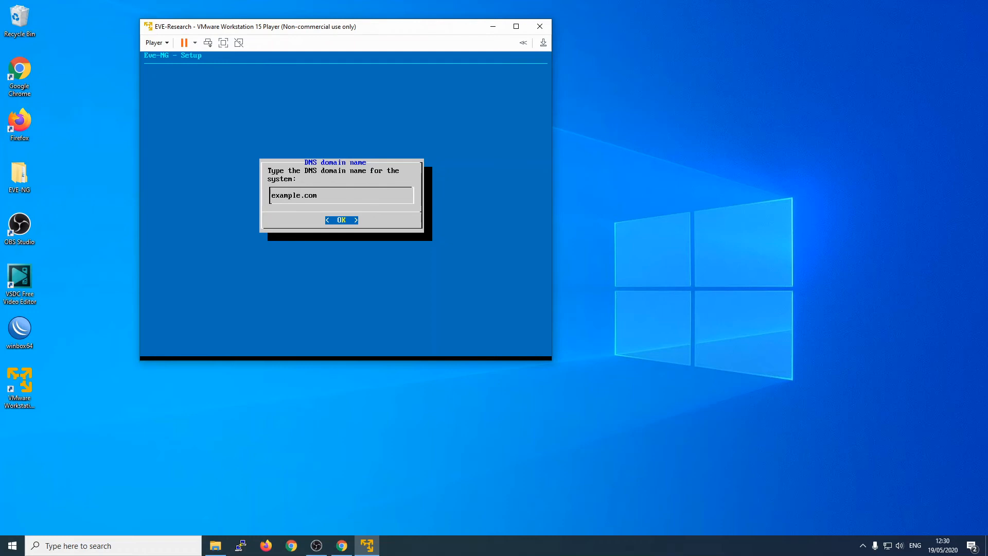
# Step: Replace the default example.com DNS domain with infratekno.id
pyautogui.press('BackSpace')
pyautogui.press('BackSpace')
pyautogui.press('BackSpace')
pyautogui.press('BackSpace')
pyautogui.press('BackSpace')
pyautogui.press('BackSpace')
pyautogui.press('BackSpace')
pyautogui.press('Delete')
pyautogui.press('Delete')
pyautogui.press('Delete')
pyautogui.write('infratekno.id')
pyautogui.press('Return')
# Step: Select the static option instead of DHCP for the management interface and confirm
pyautogui.press('Down')
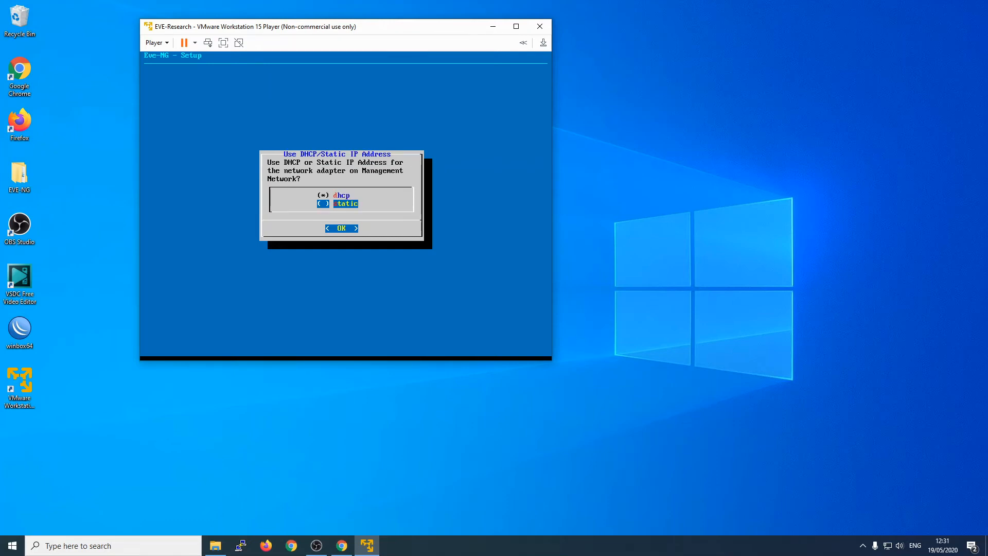
pyautogui.press('Up')
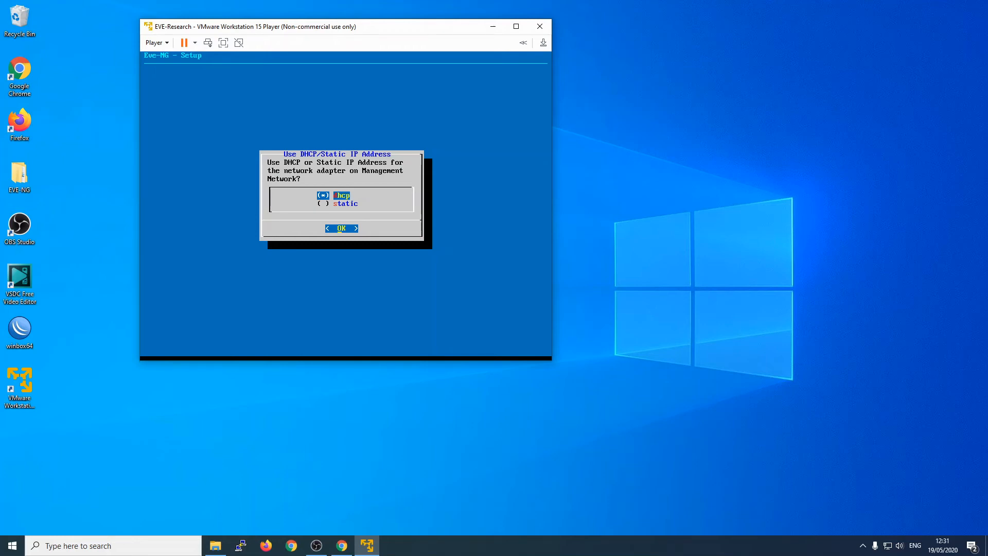
pyautogui.press('Down')
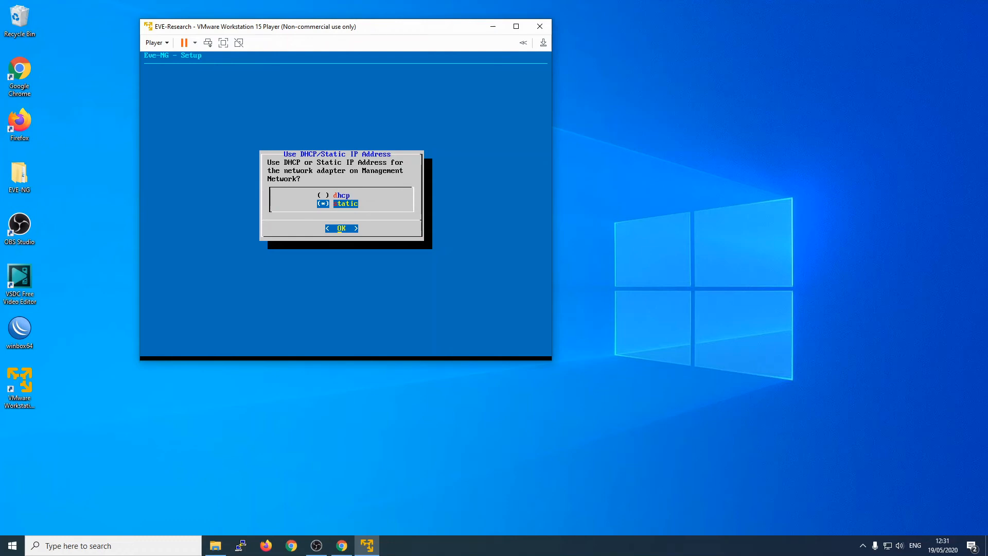
pyautogui.press('Up')
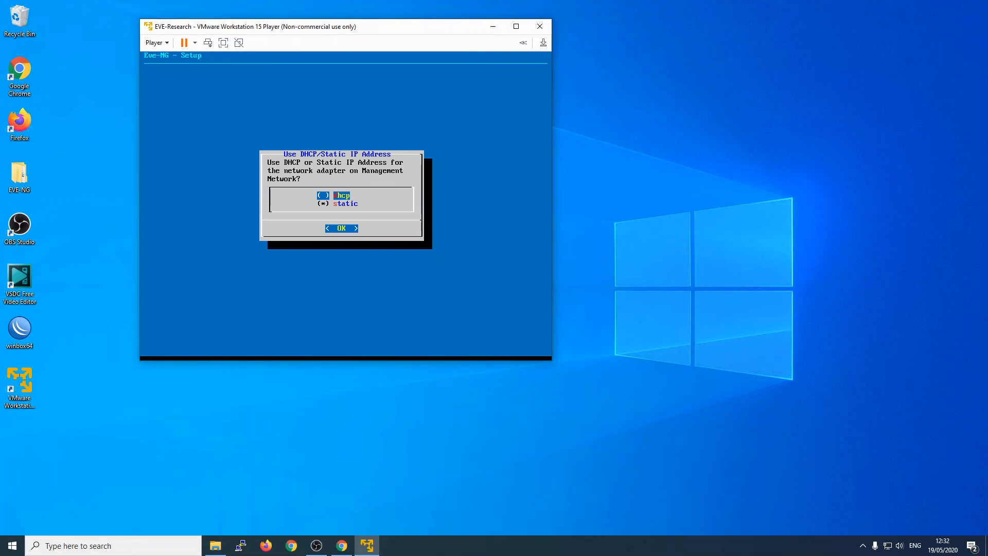
pyautogui.press('Down')
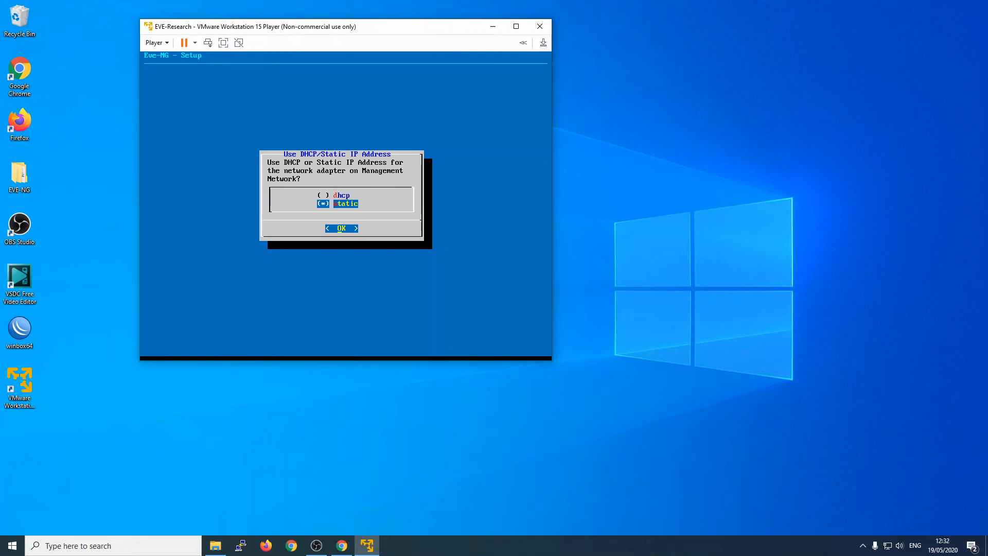
pyautogui.press('Return')
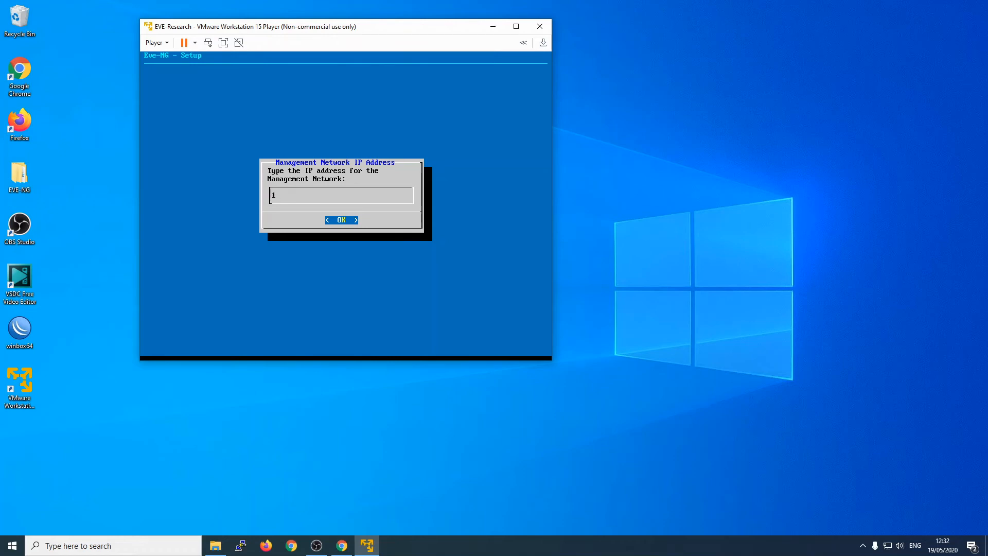
# Step: Enter management IP 10.100.1.10, subnet mask 255.255.255.0 and gateway 10.100.1.1
pyautogui.write('0.100.1.10')
pyautogui.press('Return')
pyautogui.write('2555')
pyautogui.write('2')
pyautogui.write('55')
pyautogui.write('.2')
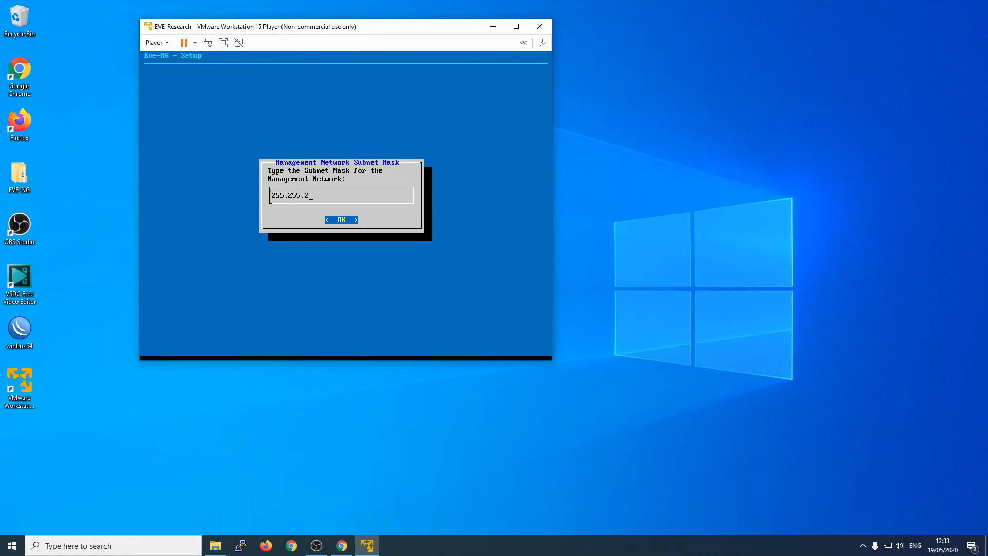
pyautogui.write('55.0')
pyautogui.press('Return')
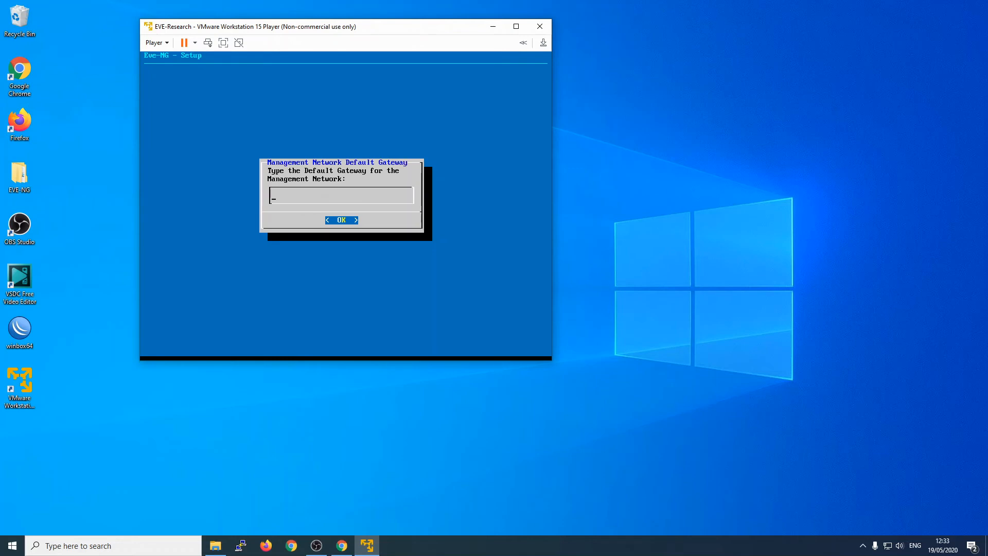
pyautogui.write('10.100.1.1')
pyautogui.press('Return')
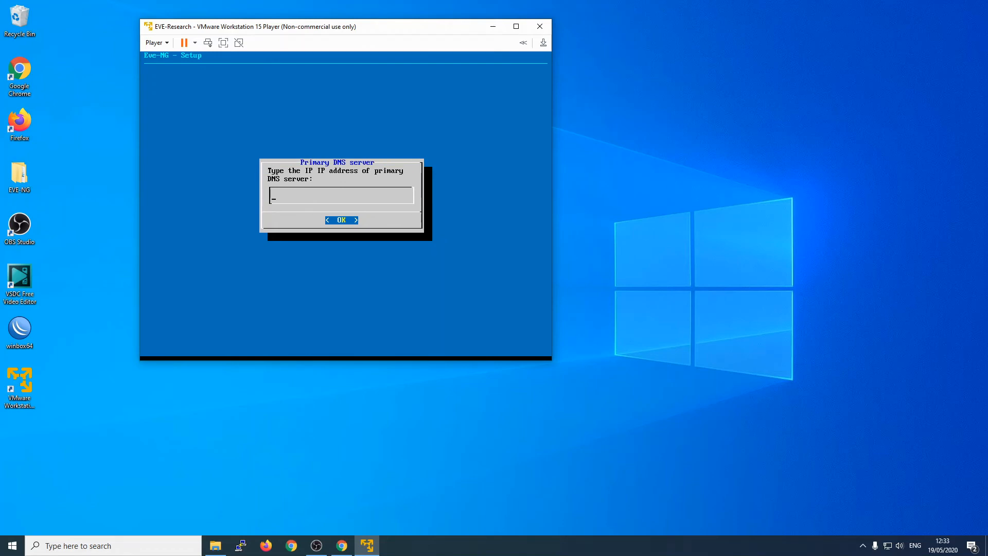
# Step: Enter the primary DNS and secondary DNS 180.131.144.144, leaving the NTP server blank
pyautogui.write('180')
pyautogui.write('8')
pyautogui.write('.8.8.8')
pyautogui.press('Return')
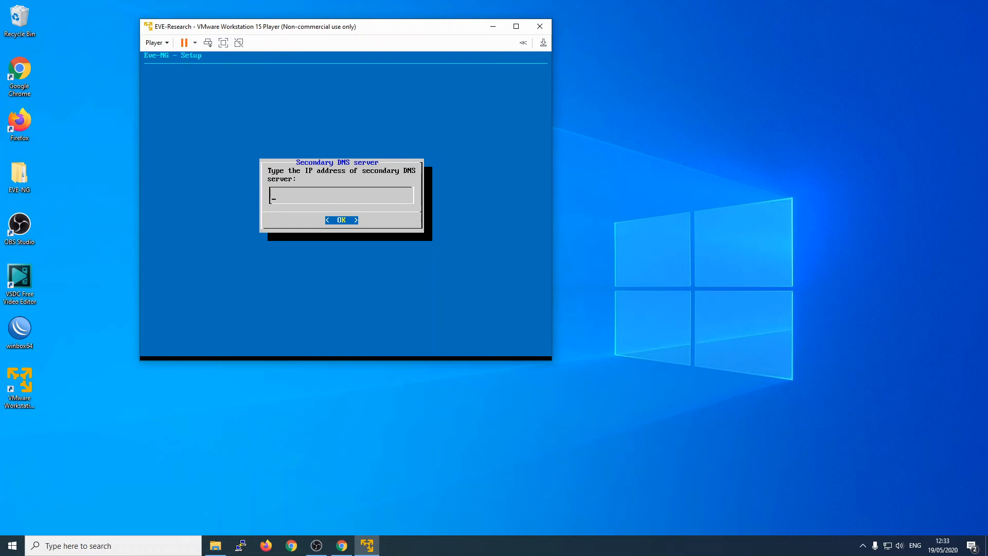
pyautogui.write('180.13')
pyautogui.write('1')
pyautogui.write('44.144')
pyautogui.press('Return')
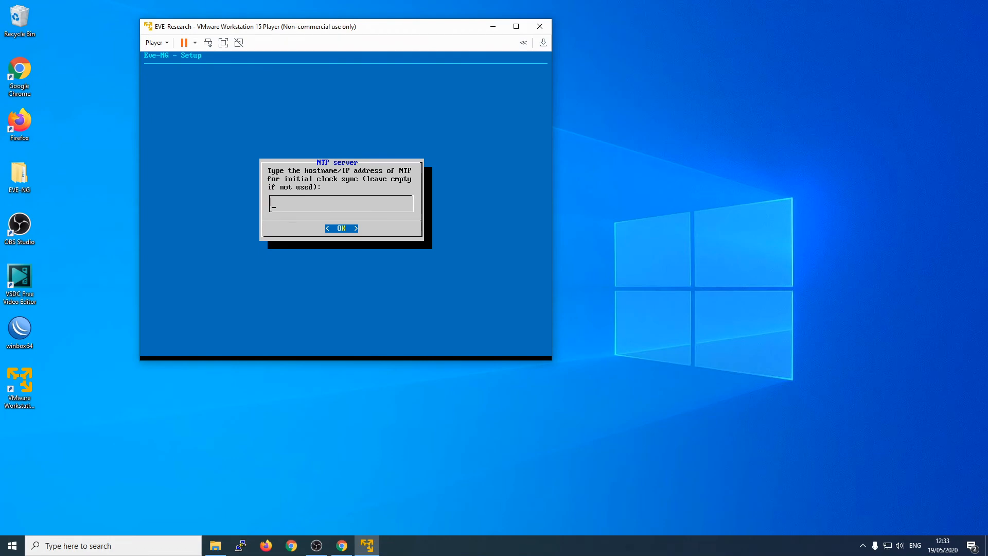
pyautogui.press('Return')
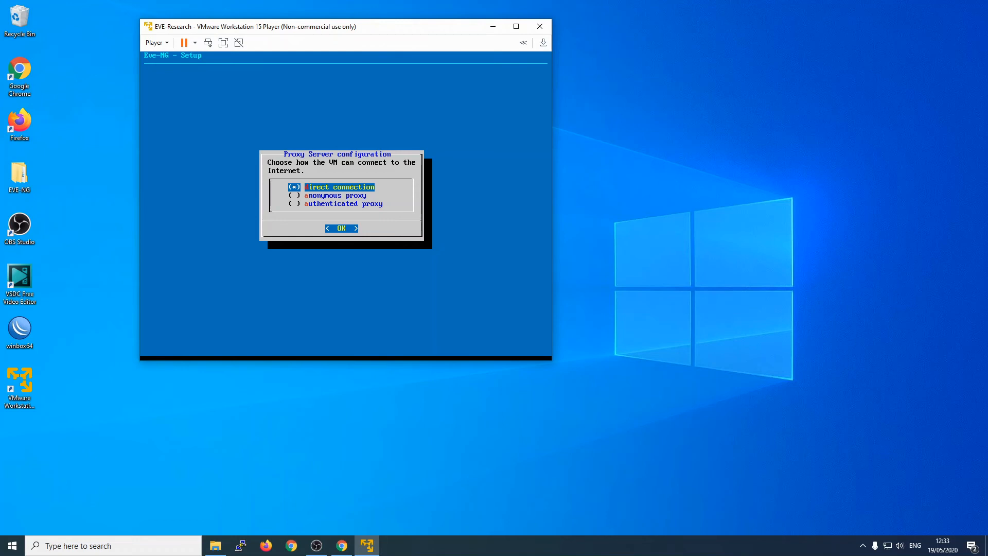
# Step: Accept the preselected direct connection in the Proxy Server dialog to finish setup
pyautogui.press('Return')
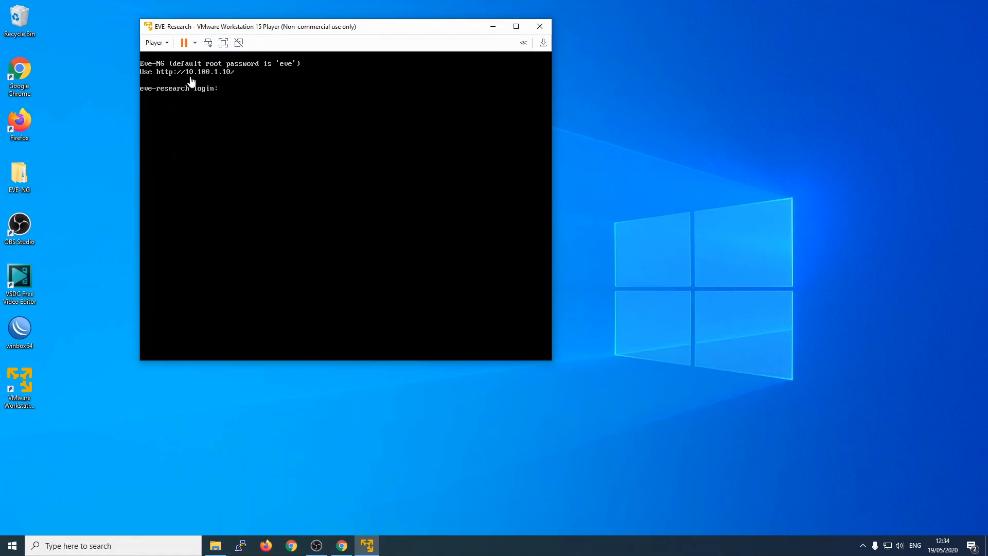
pyautogui.click(214, 77)
# Step: Enter root as the login name at the eve-research console prompt
pyautogui.write('root')
pyautogui.press('Return')
pyautogui.press('Return')
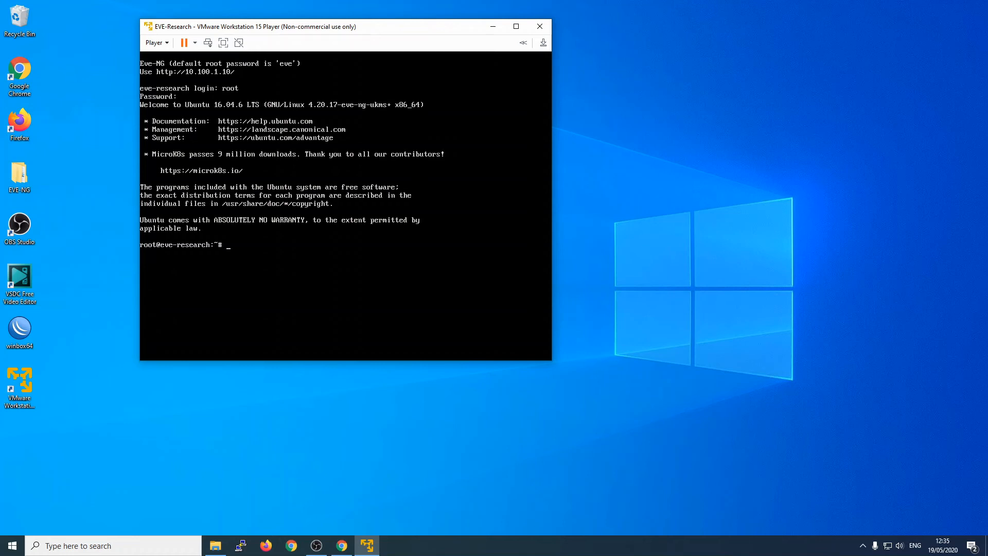
# Step: Launch Chrome beside the VM window and load the EVE-NG login page at 10.100.1.10
pyautogui.moveTo(237, 28); pyautogui.dragTo(165, 22)
pyautogui.click(19, 75)
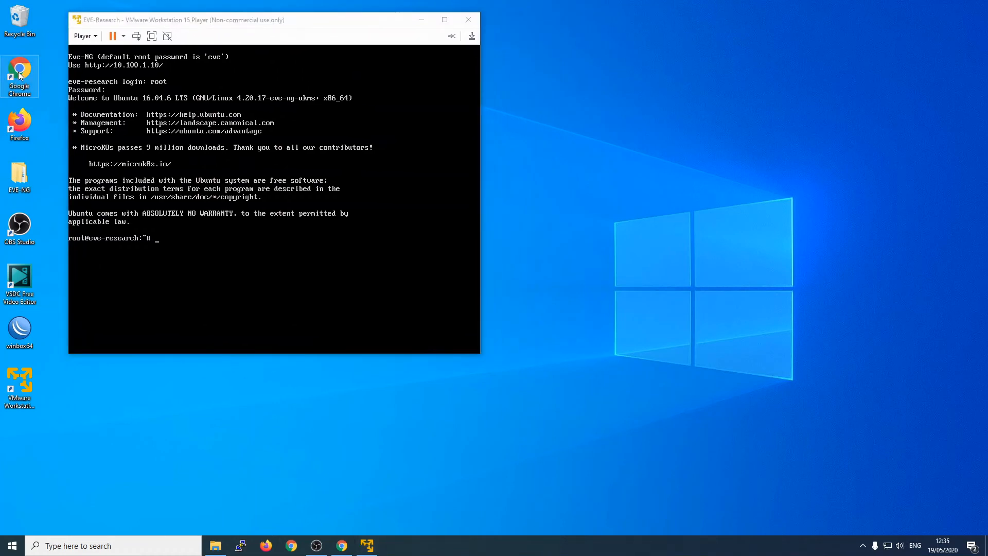
pyautogui.doubleClick(19, 74)
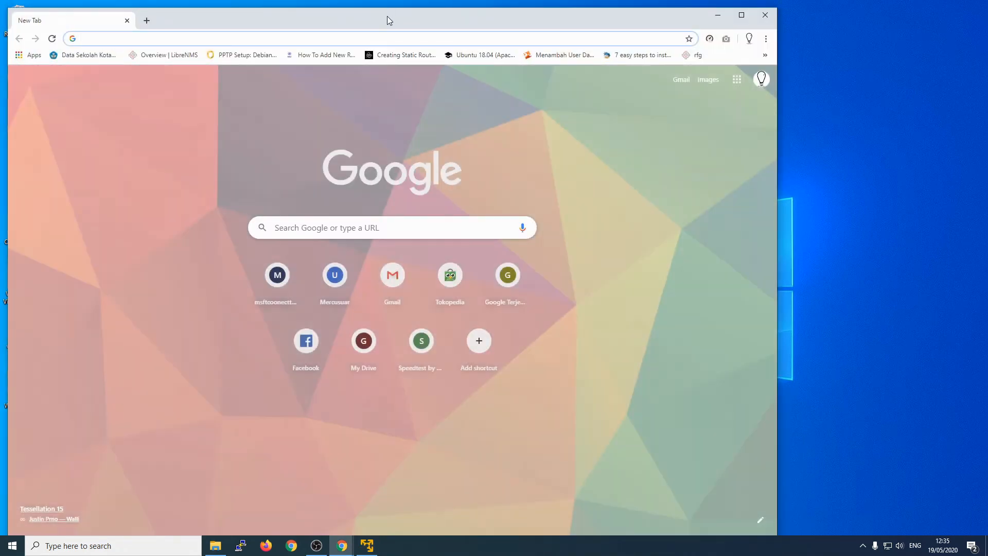
pyautogui.moveTo(379, 16); pyautogui.dragTo(590, 23)
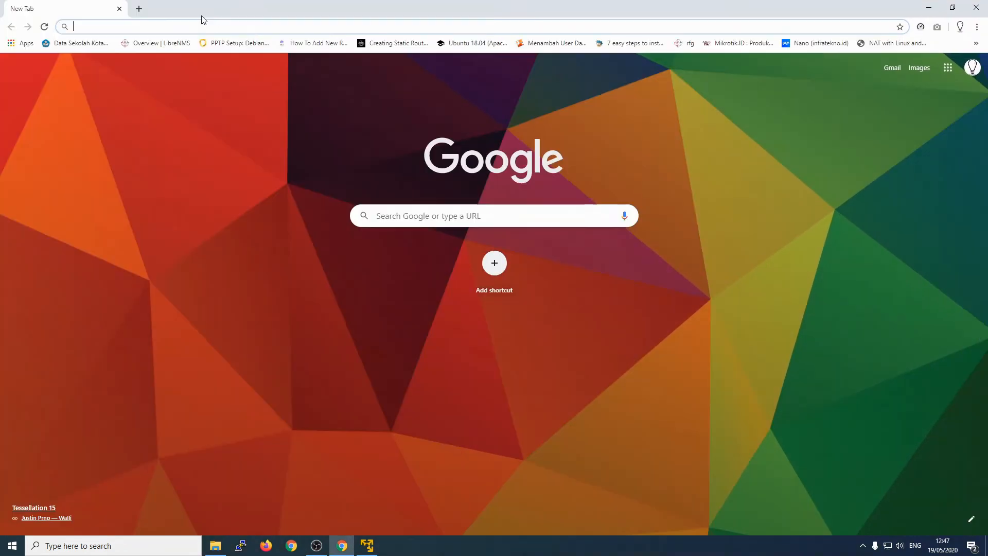
pyautogui.write('10.')
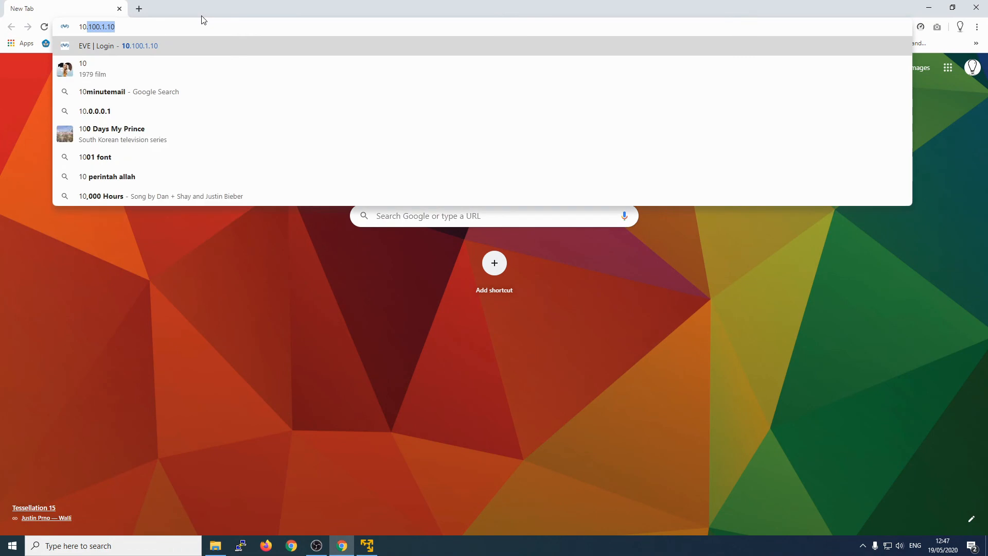
pyautogui.write('100.1.10')
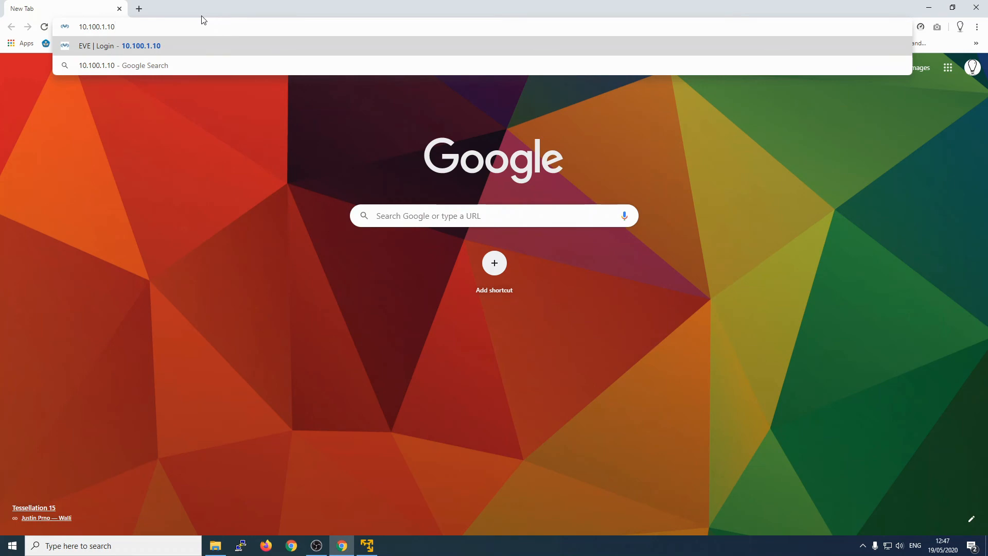
pyautogui.press('Return')
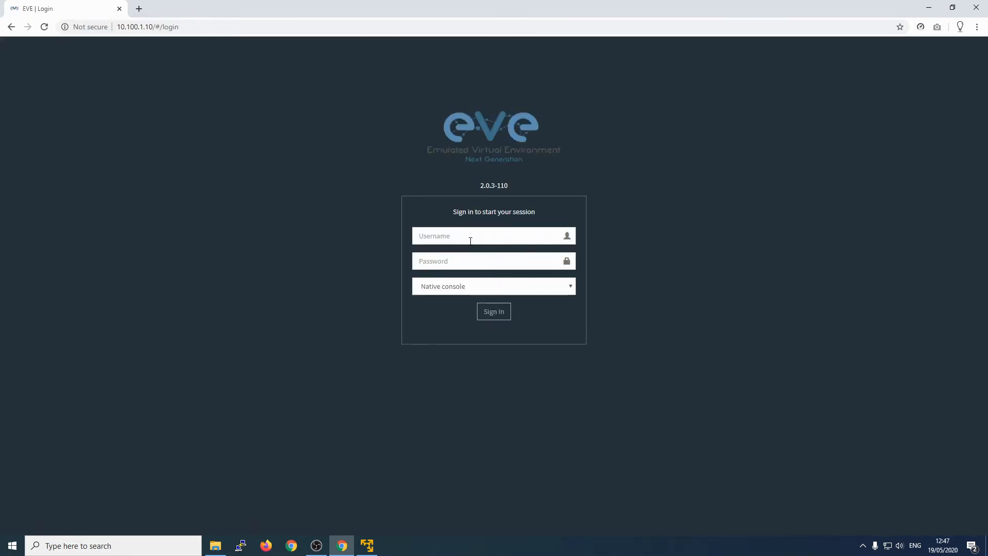
pyautogui.click(470, 240)
# Step: Sign in to EVE-NG as admin with the account password, using the Html5 console
pyautogui.write('ademin')
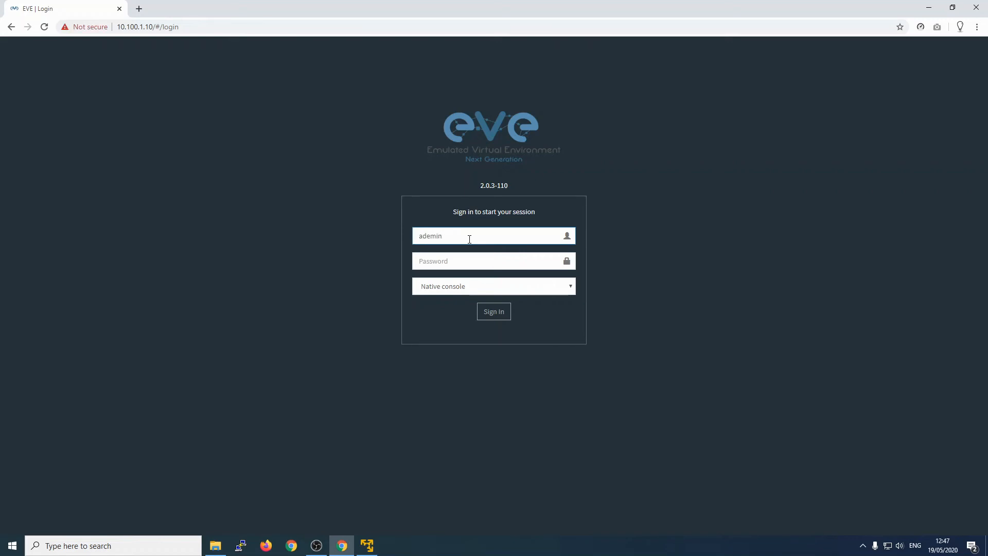
pyautogui.press('BackSpace')
pyautogui.press('BackSpace')
pyautogui.press('BackSpace')
pyautogui.press('BackSpace')
pyautogui.write('min')
pyautogui.press('Tab')
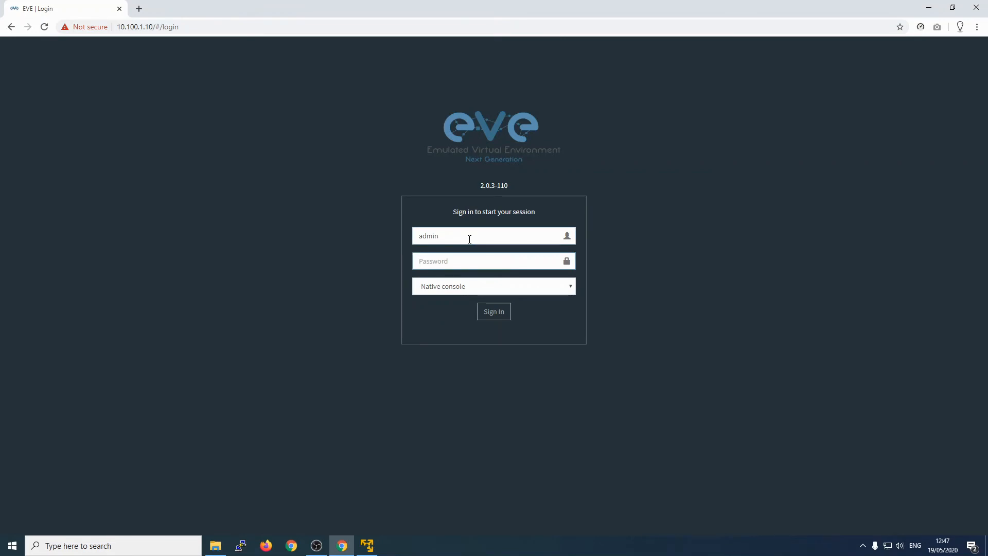
pyautogui.write('ev')
pyautogui.click(510, 292)
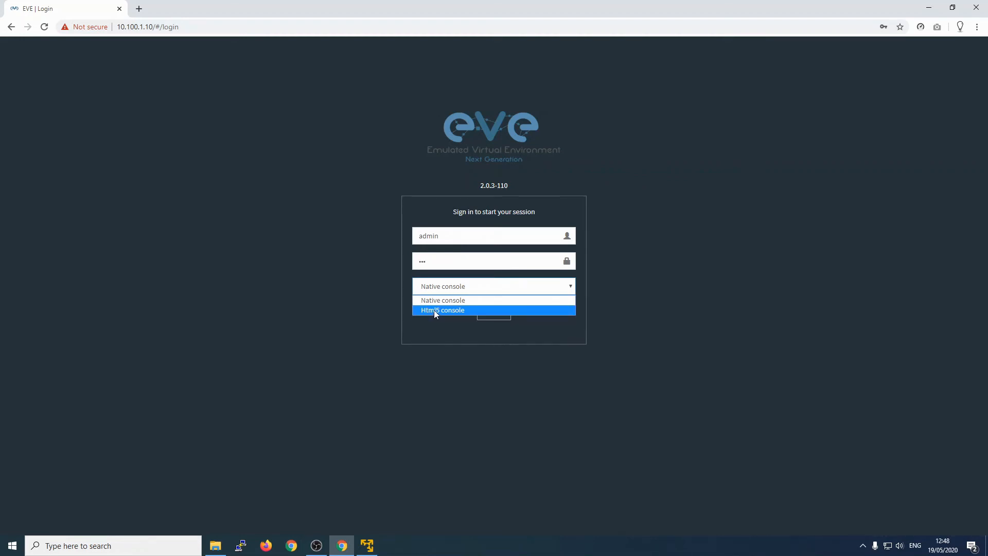
pyautogui.click(435, 311)
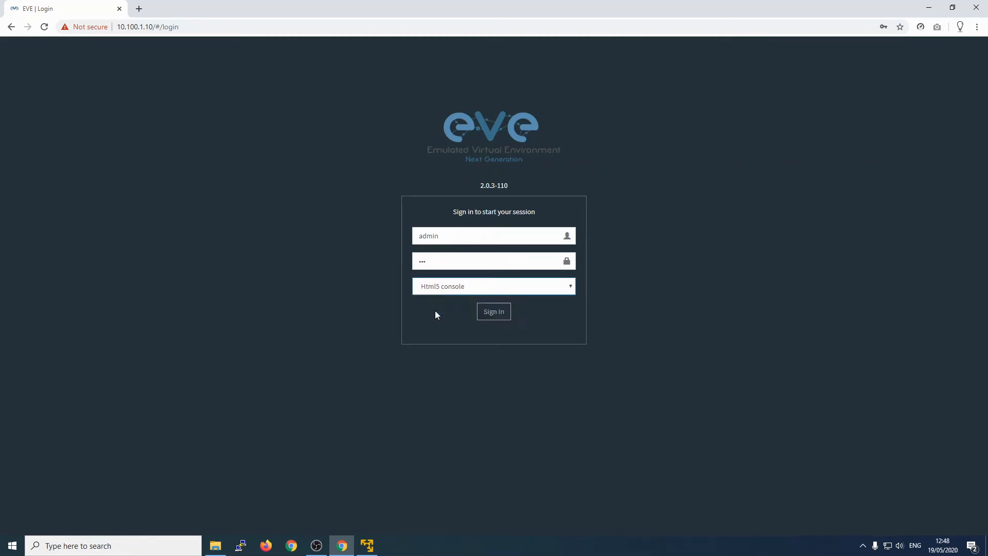
pyautogui.click(500, 318)
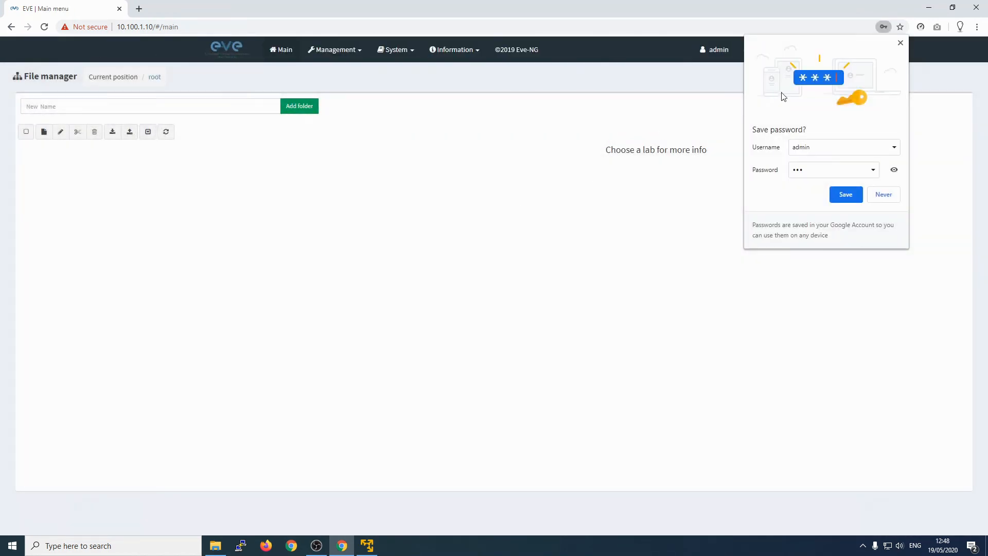
# Step: Save the login in Chrome, then create a folder named research and open it
pyautogui.click(850, 194)
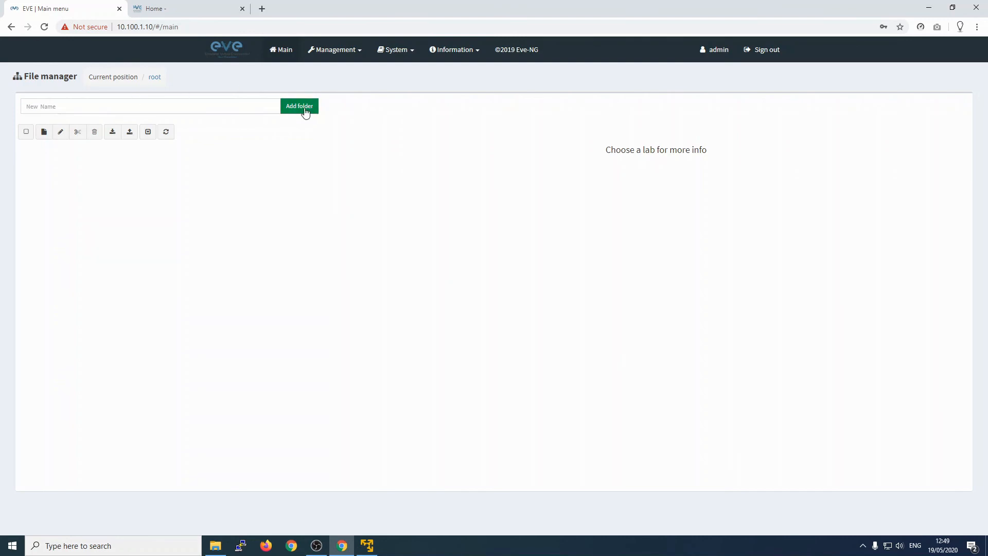
pyautogui.click(170, 108)
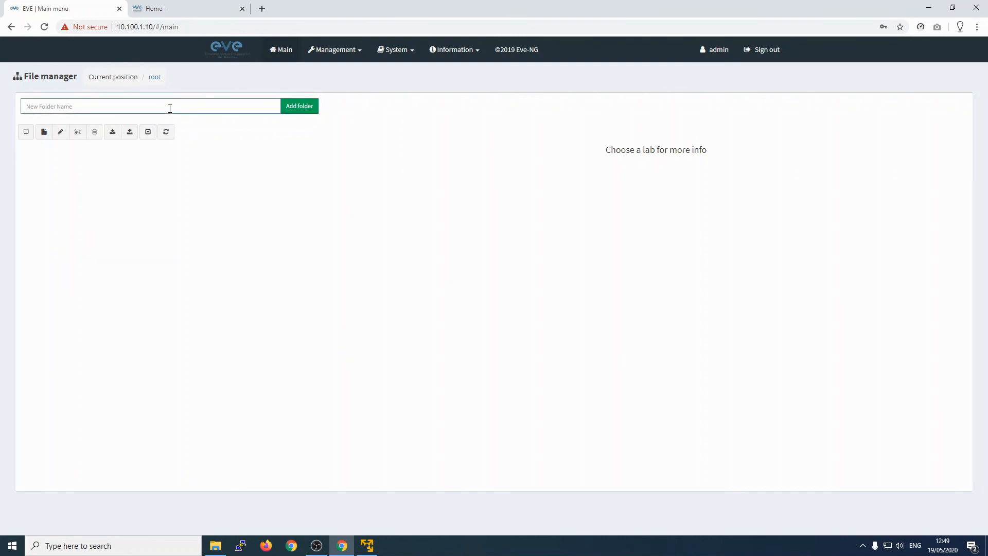
pyautogui.write('reseach')
pyautogui.press('BackSpace')
pyautogui.click(289, 109)
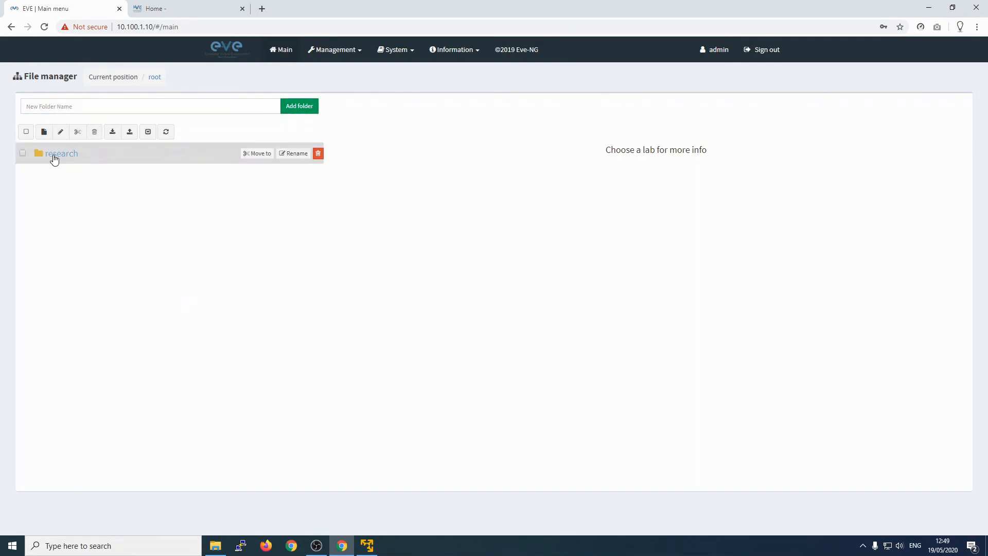
pyautogui.click(55, 156)
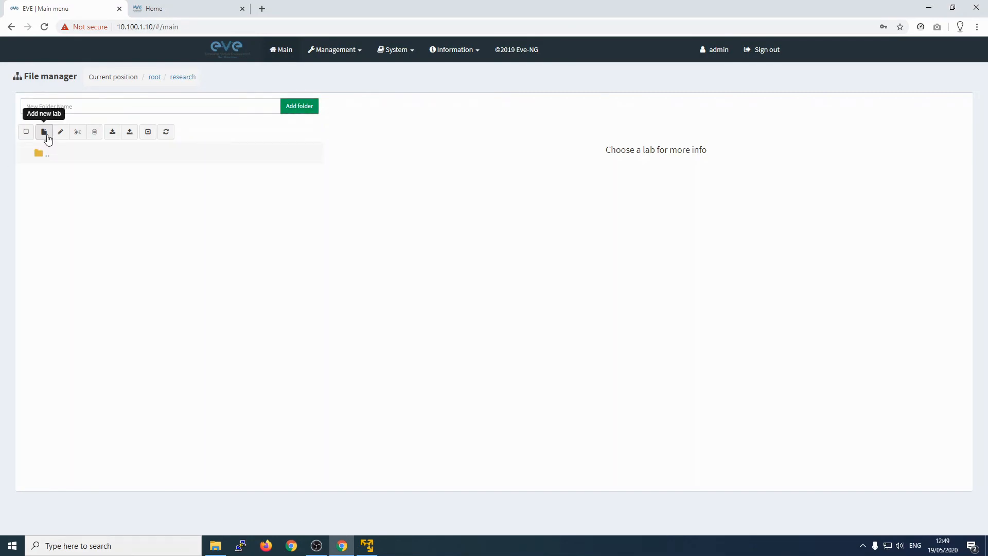
# Step: Add a new lab named lab1 with version 1 and save it
pyautogui.click(45, 134)
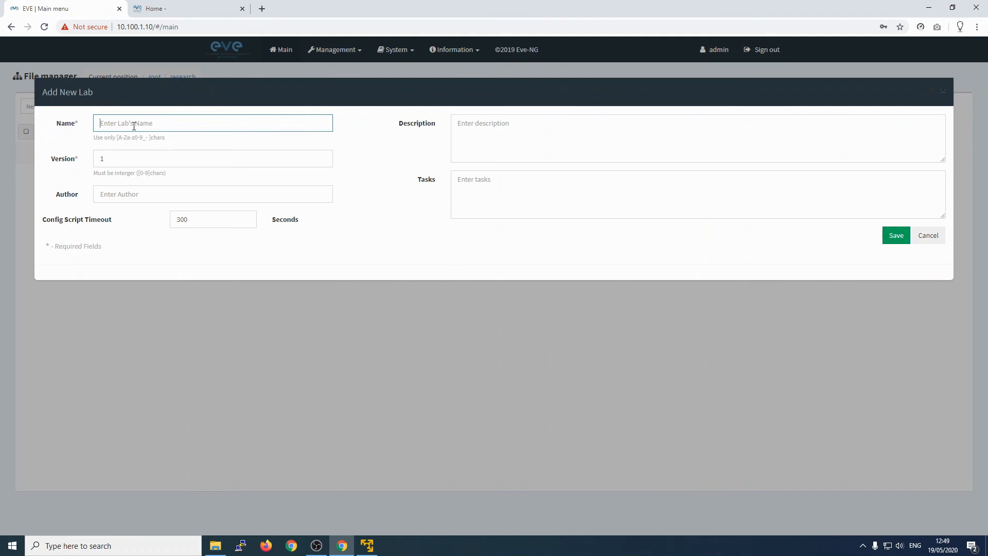
pyautogui.write('lab1')
pyautogui.click(155, 157)
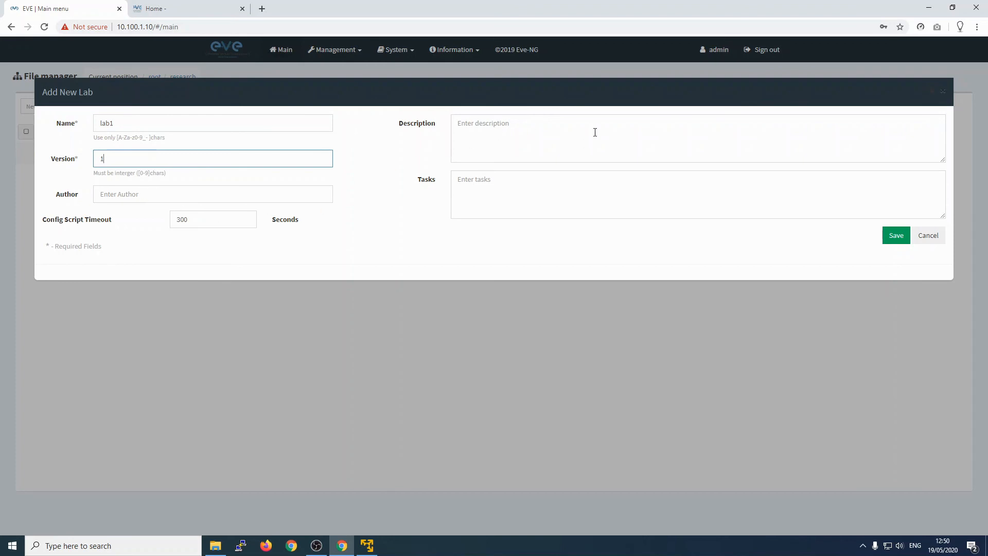
pyautogui.click(896, 236)
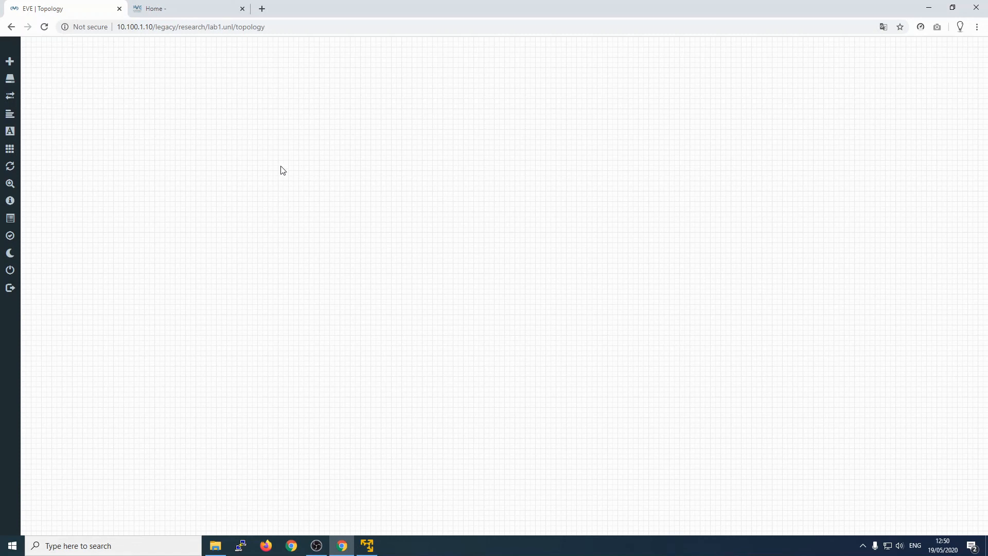
# Step: Add a new node to the canvas using the Virtual PC (VPCS) template
pyautogui.rightClick(207, 104)
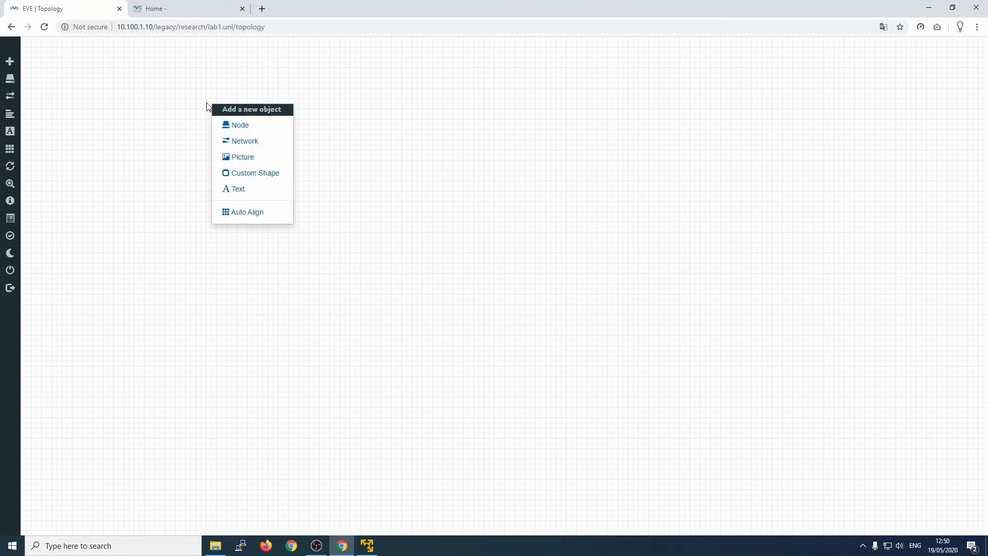
pyautogui.click(257, 128)
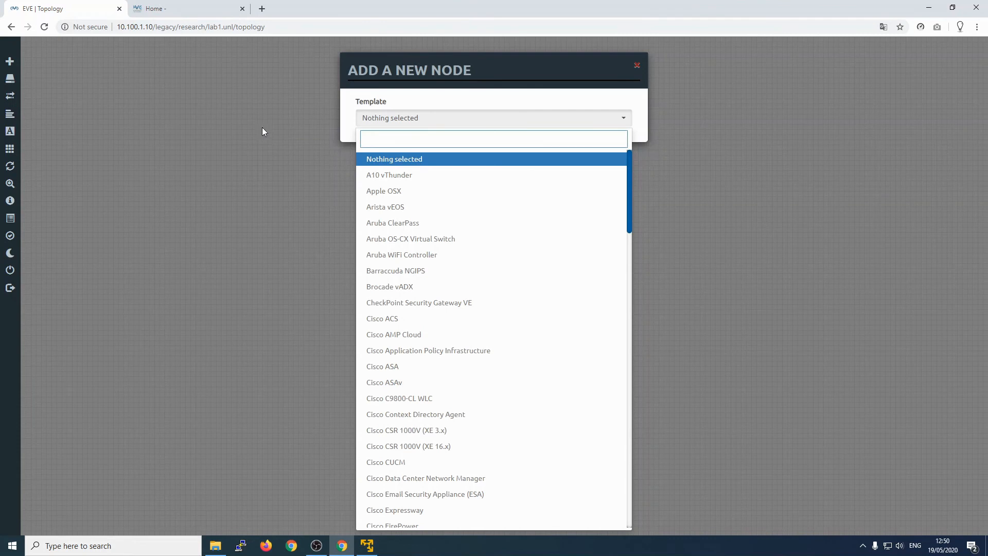
pyautogui.scroll(-6, 478, 250)
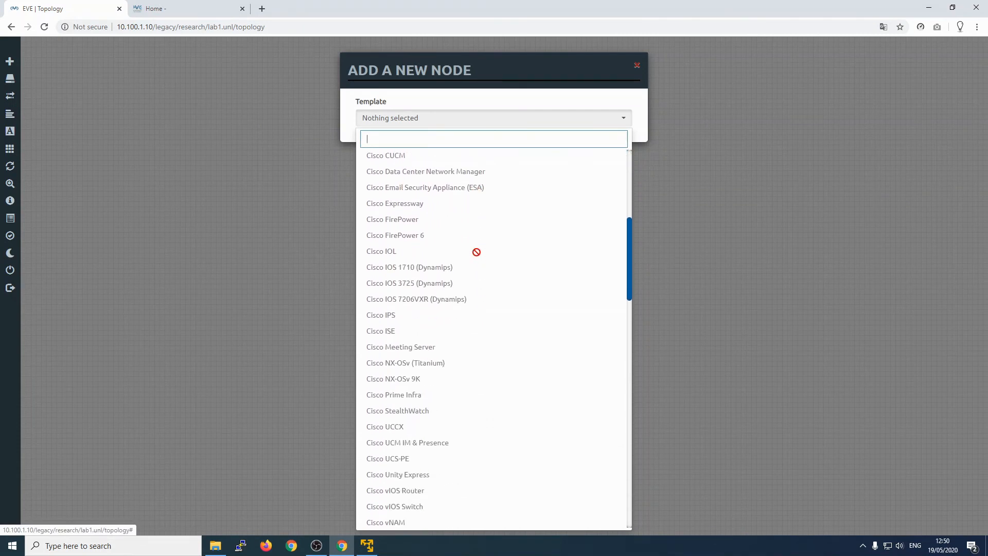
pyautogui.scroll(6, 477, 252)
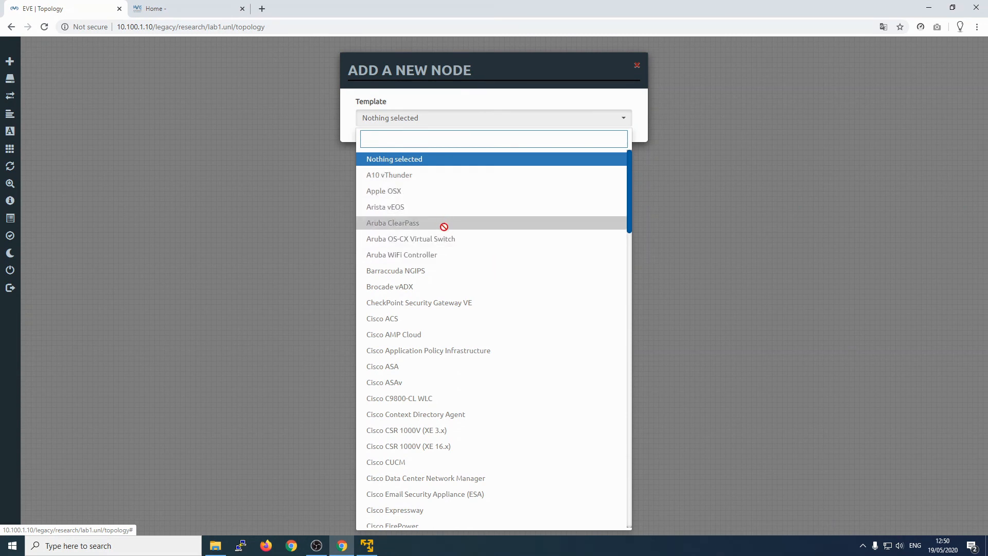
pyautogui.scroll(-4, 442, 226)
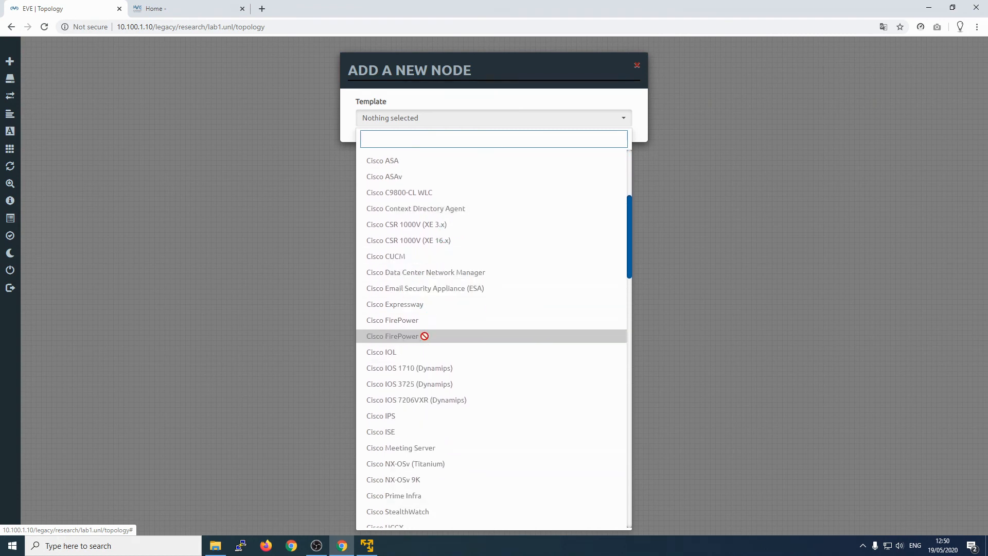
pyautogui.scroll(-7, 463, 315)
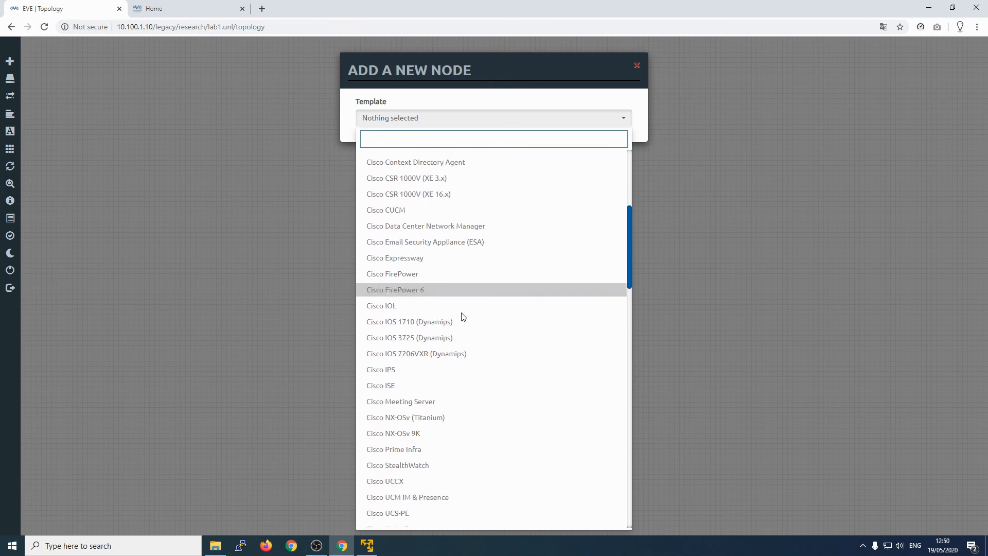
pyautogui.scroll(-3, 463, 336)
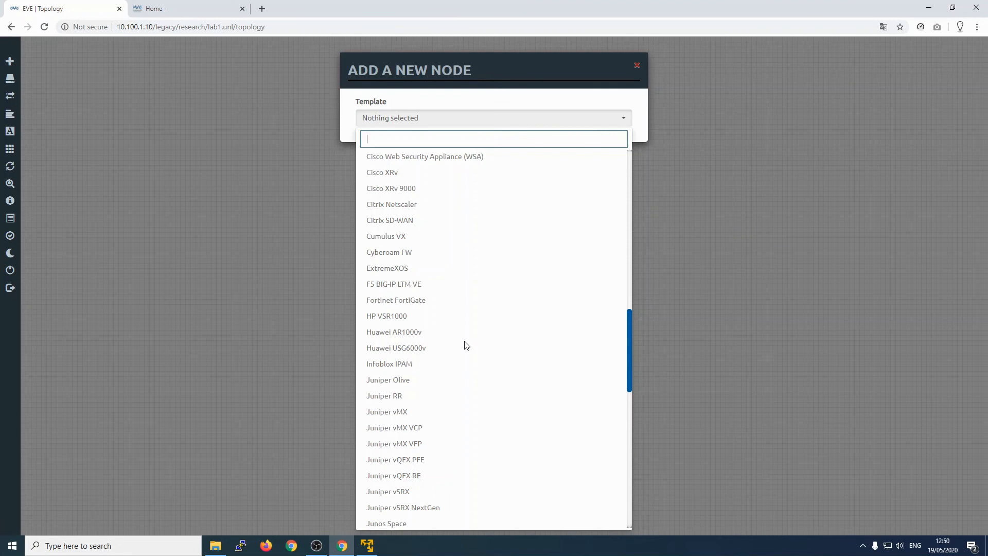
pyautogui.scroll(-8, 463, 339)
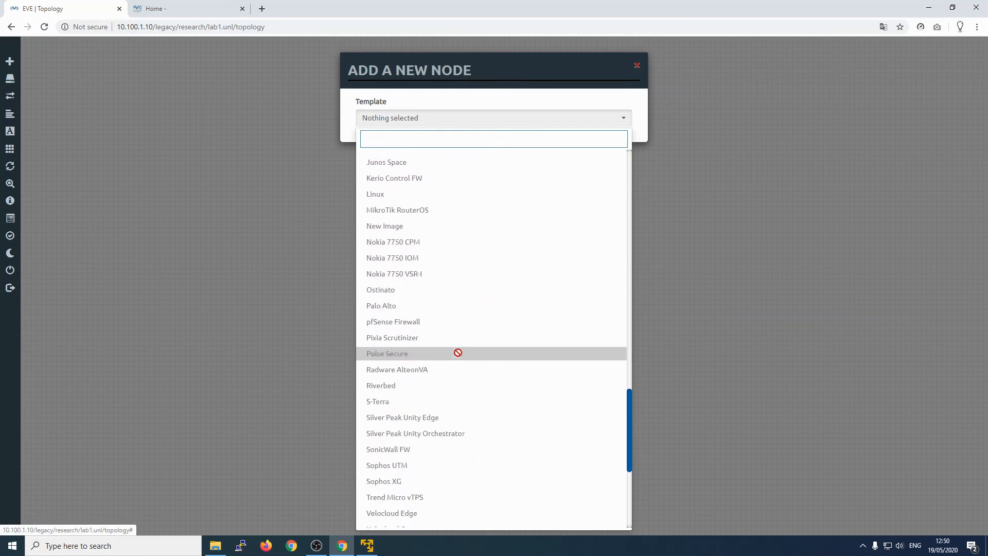
pyautogui.scroll(-4, 473, 385)
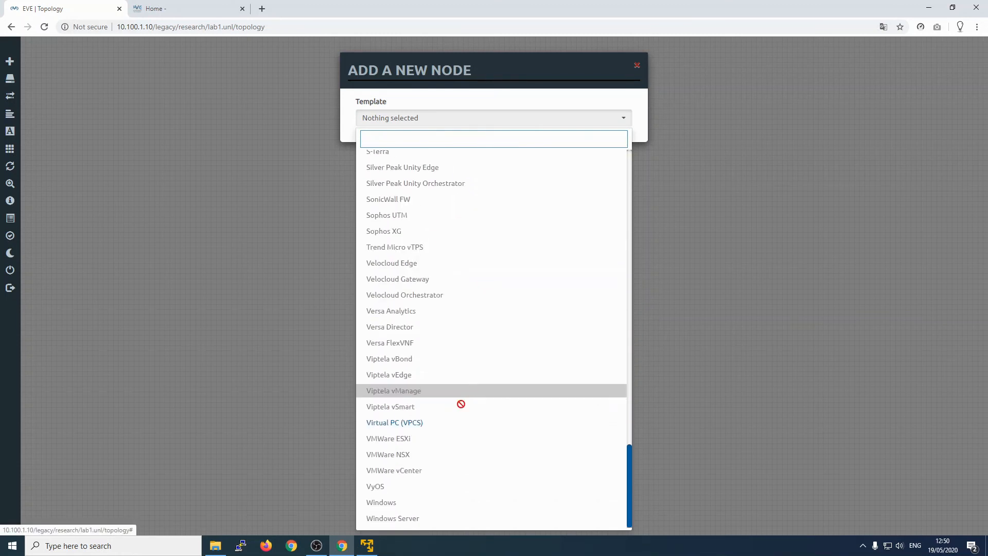
pyautogui.click(394, 425)
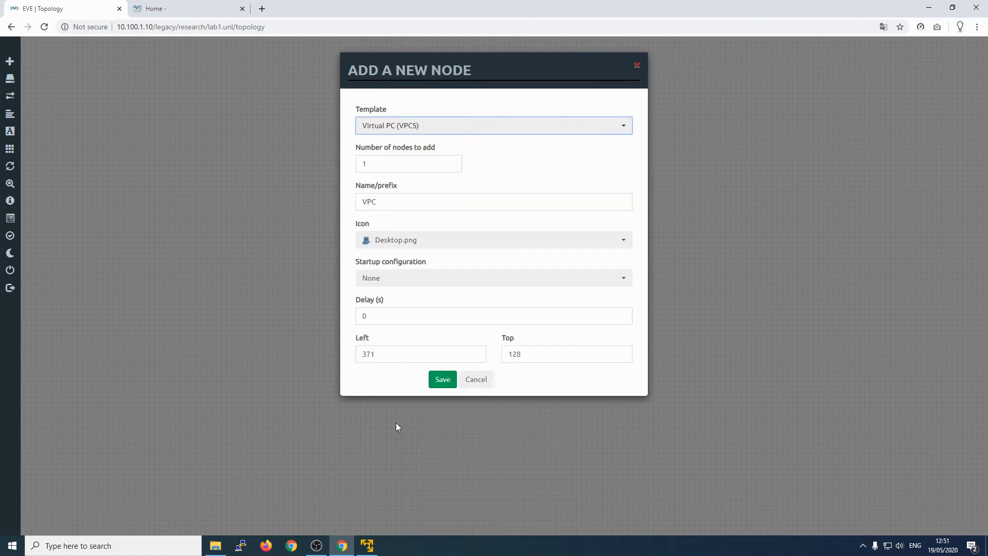
# Step: Set the number of nodes to 2 and create VPC1 and VPC2
pyautogui.click(392, 166)
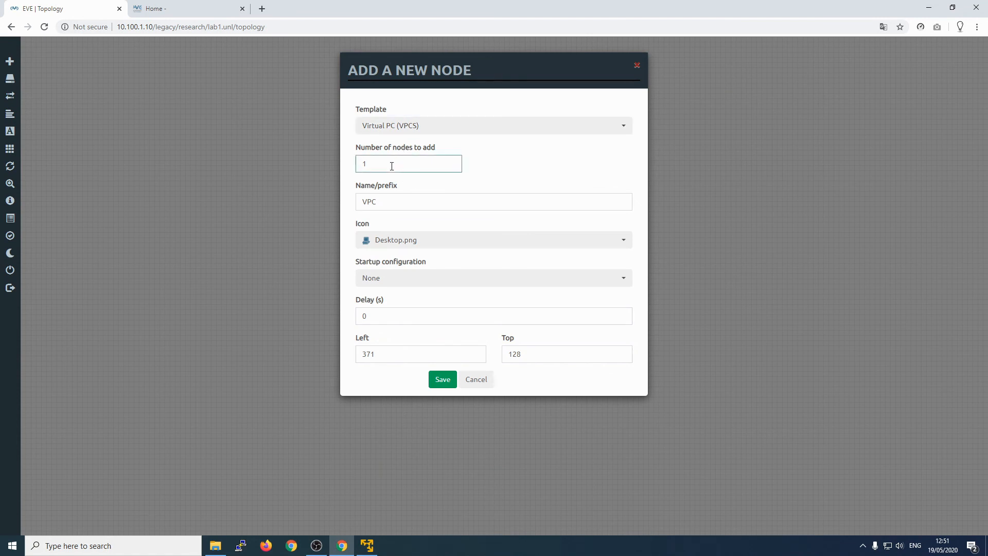
pyautogui.press('BackSpace')
pyautogui.click(394, 200)
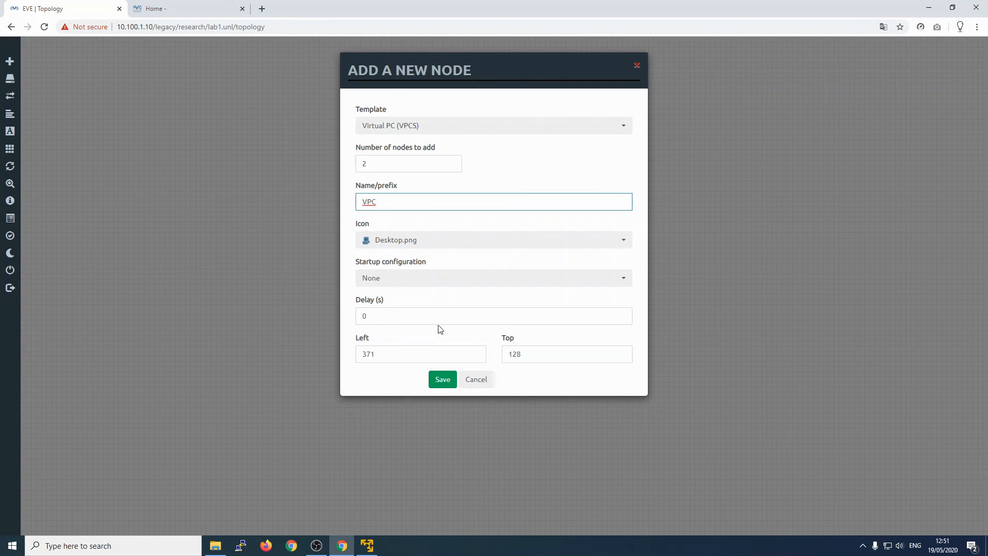
pyautogui.click(445, 382)
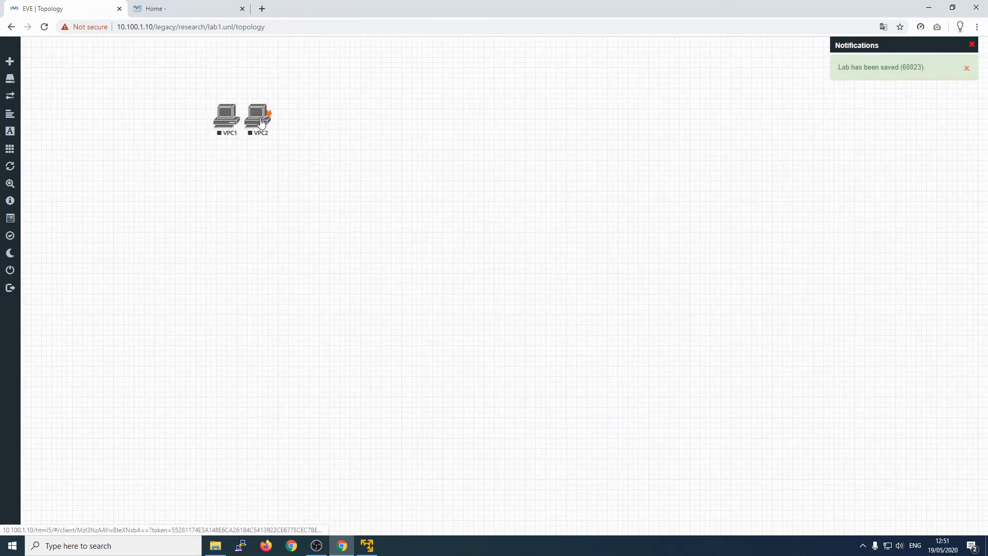
# Step: Move VPC2 right of VPC1, then connect VPC1 eth0 to VPC2 eth0 and save the link
pyautogui.moveTo(263, 121); pyautogui.dragTo(331, 122)
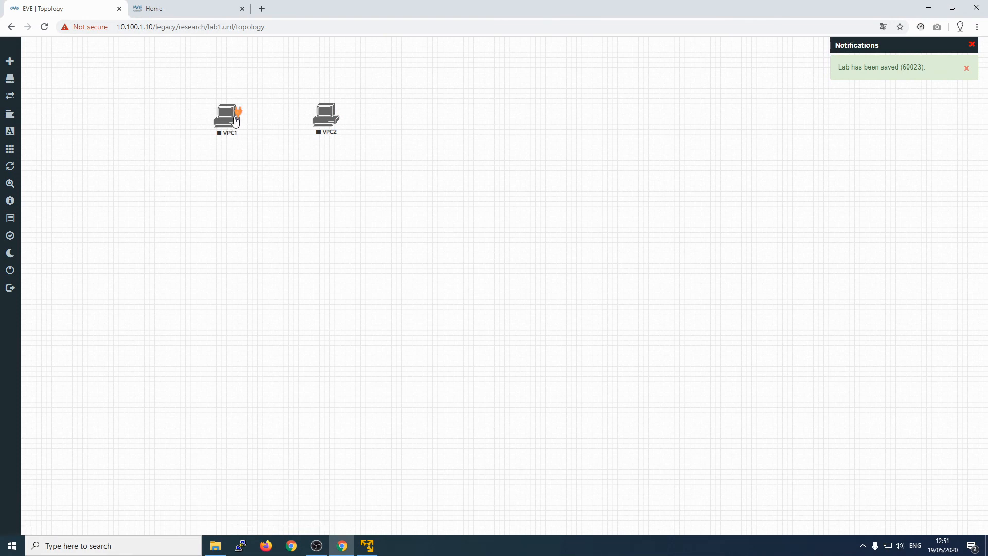
pyautogui.moveTo(238, 118); pyautogui.dragTo(324, 115)
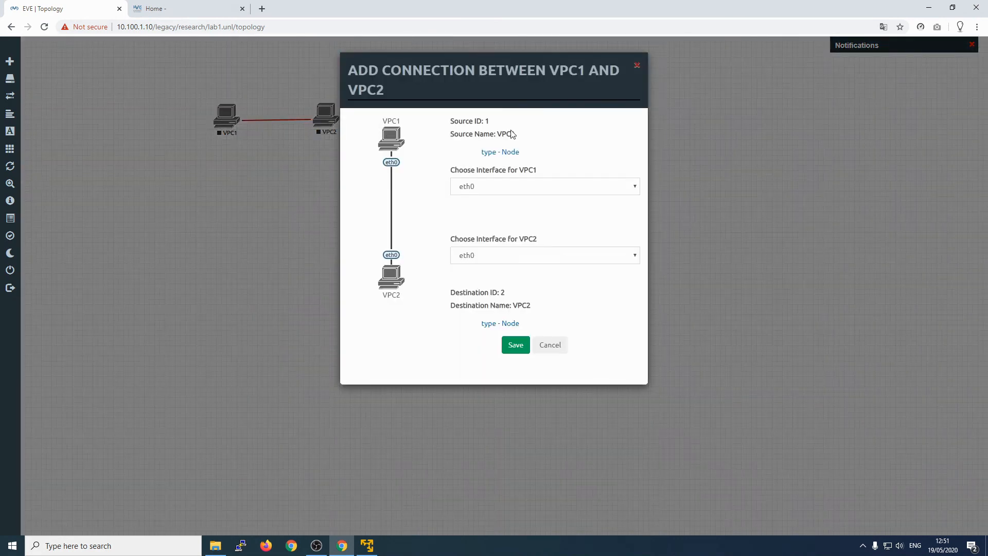
pyautogui.click(524, 187)
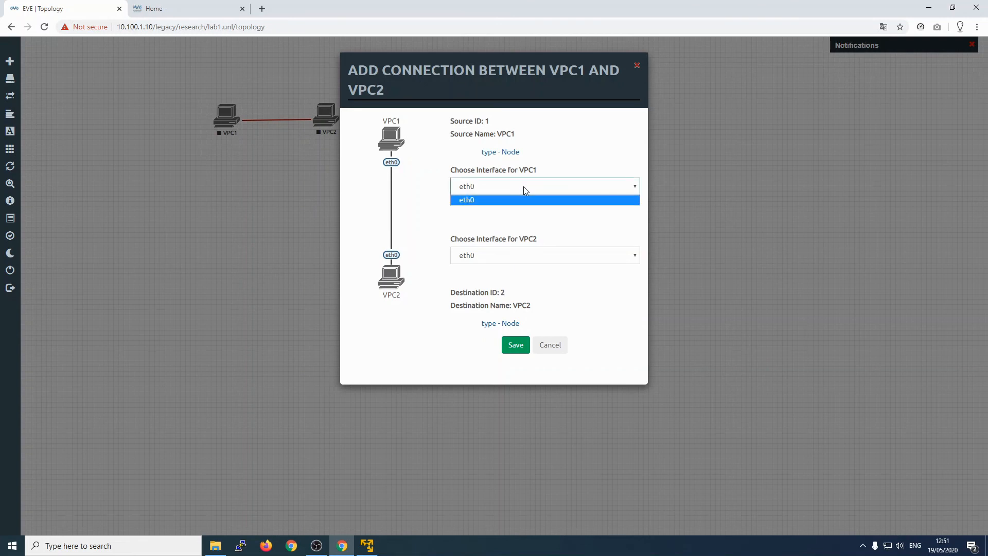
pyautogui.click(543, 190)
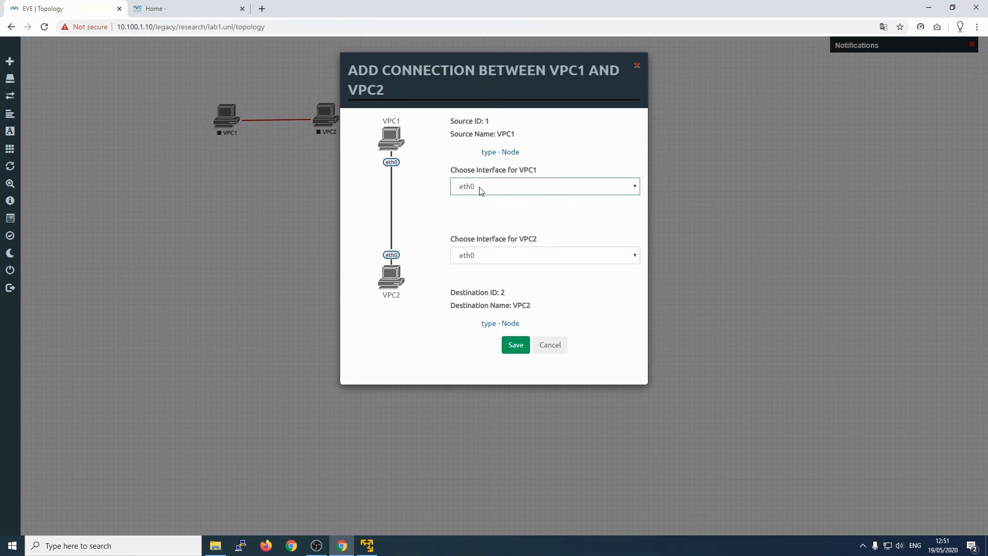
pyautogui.click(538, 263)
pyautogui.click(538, 265)
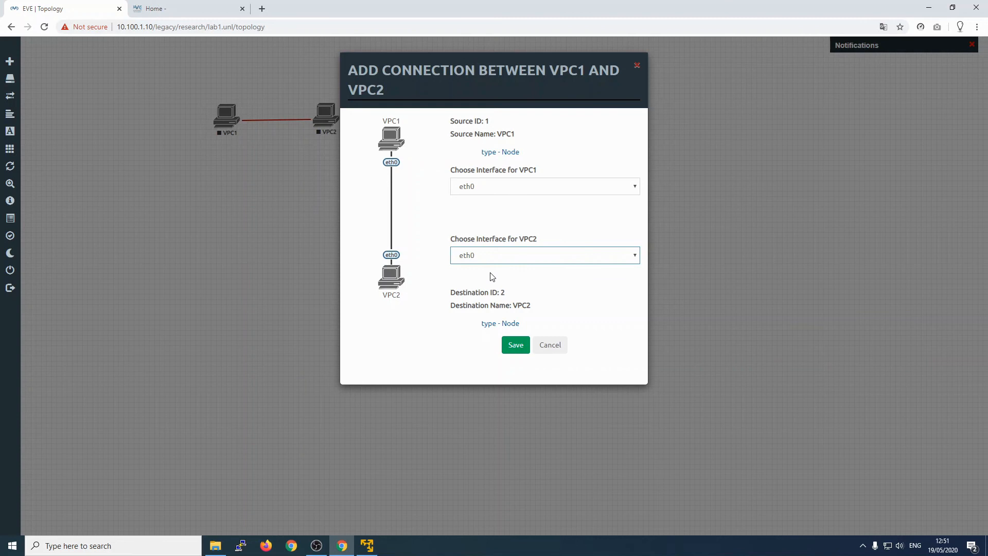
pyautogui.click(517, 347)
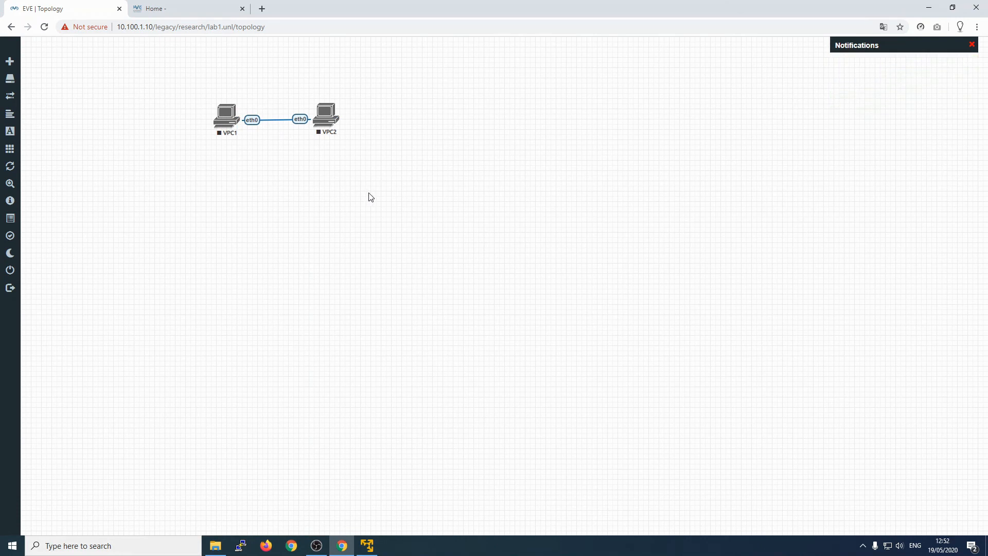
pyautogui.rightClick(336, 201)
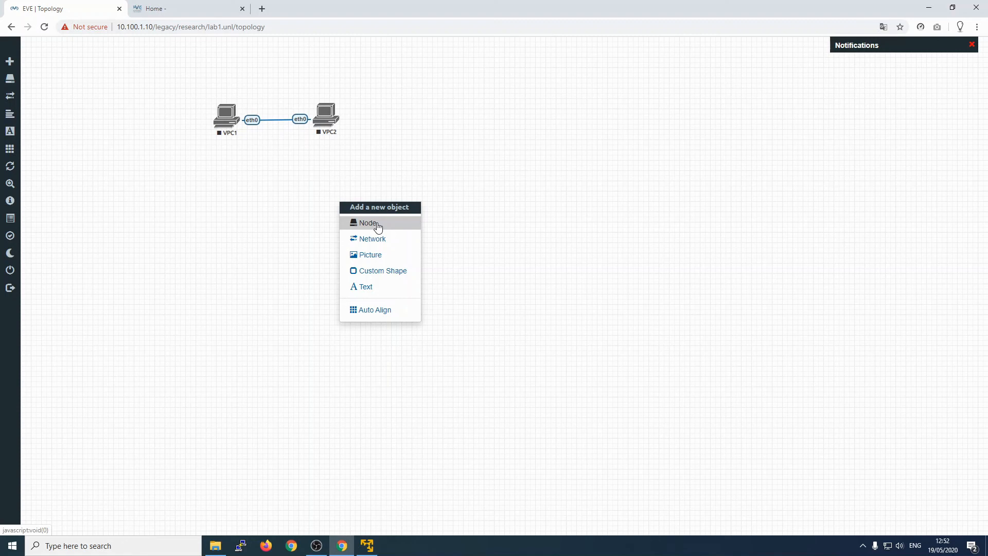
pyautogui.click(378, 224)
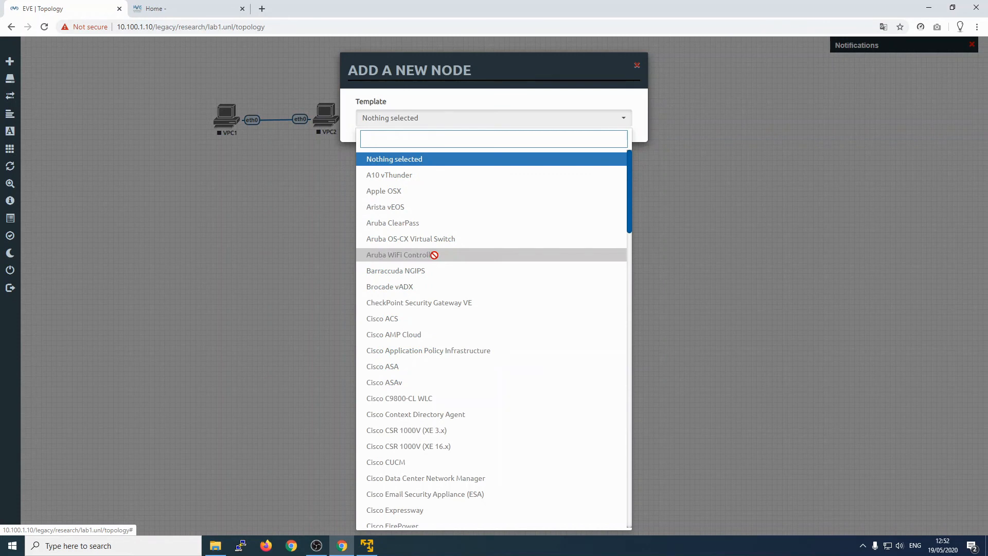
pyautogui.click(306, 223)
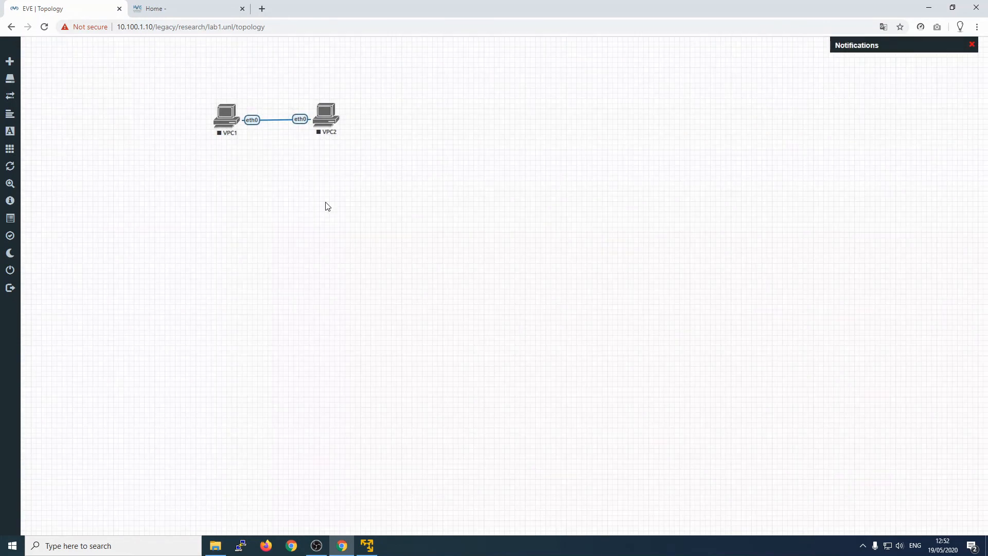